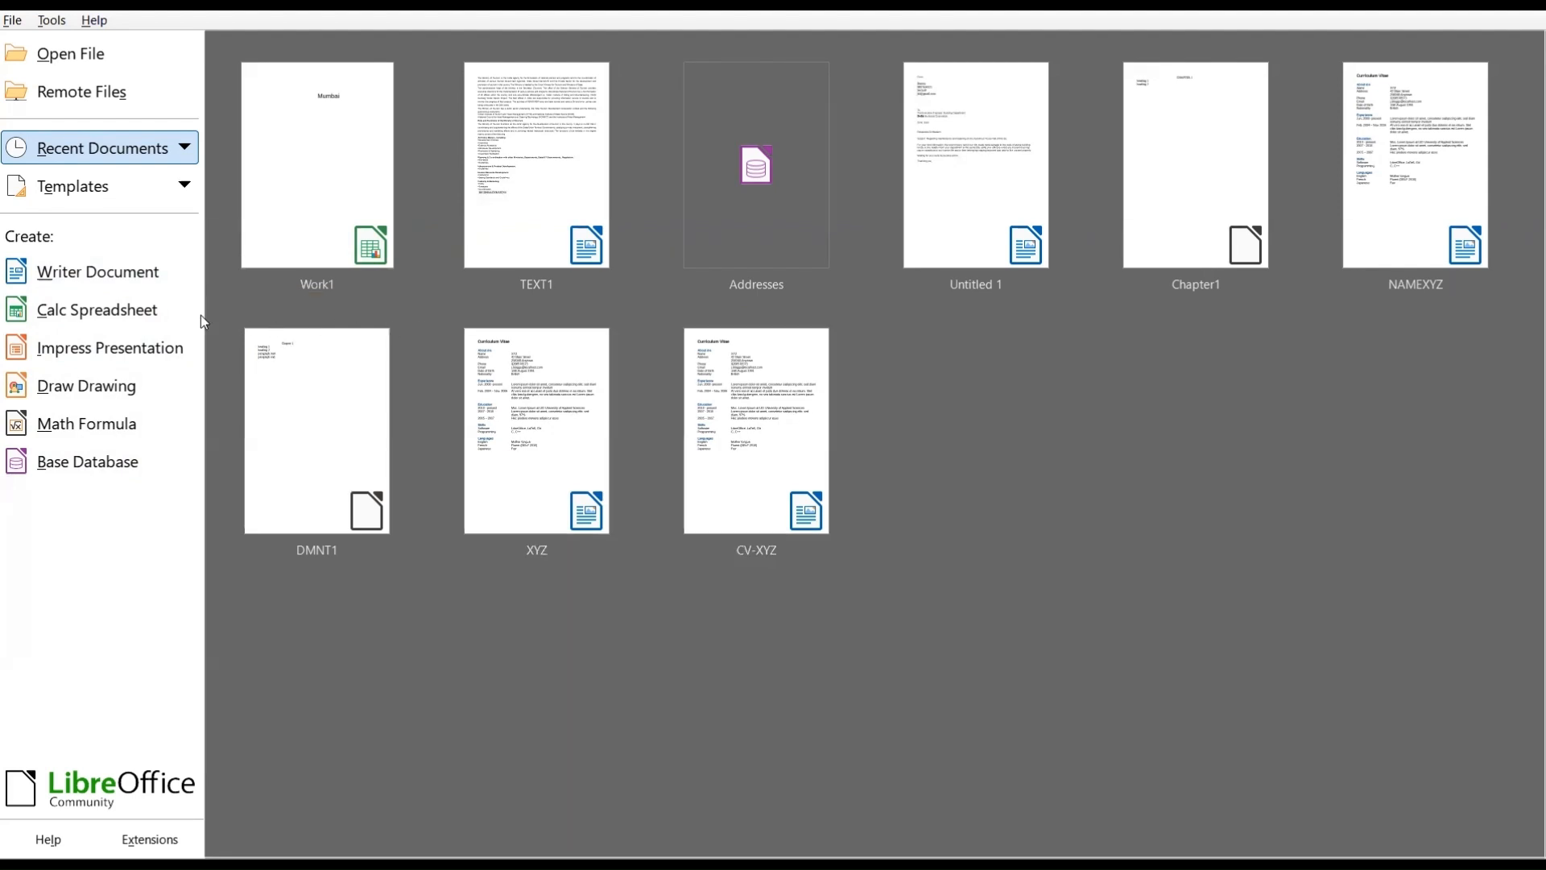
Step: Create a new Calc spreadsheet and dismiss the Tip of the Day
left_click(146, 319)
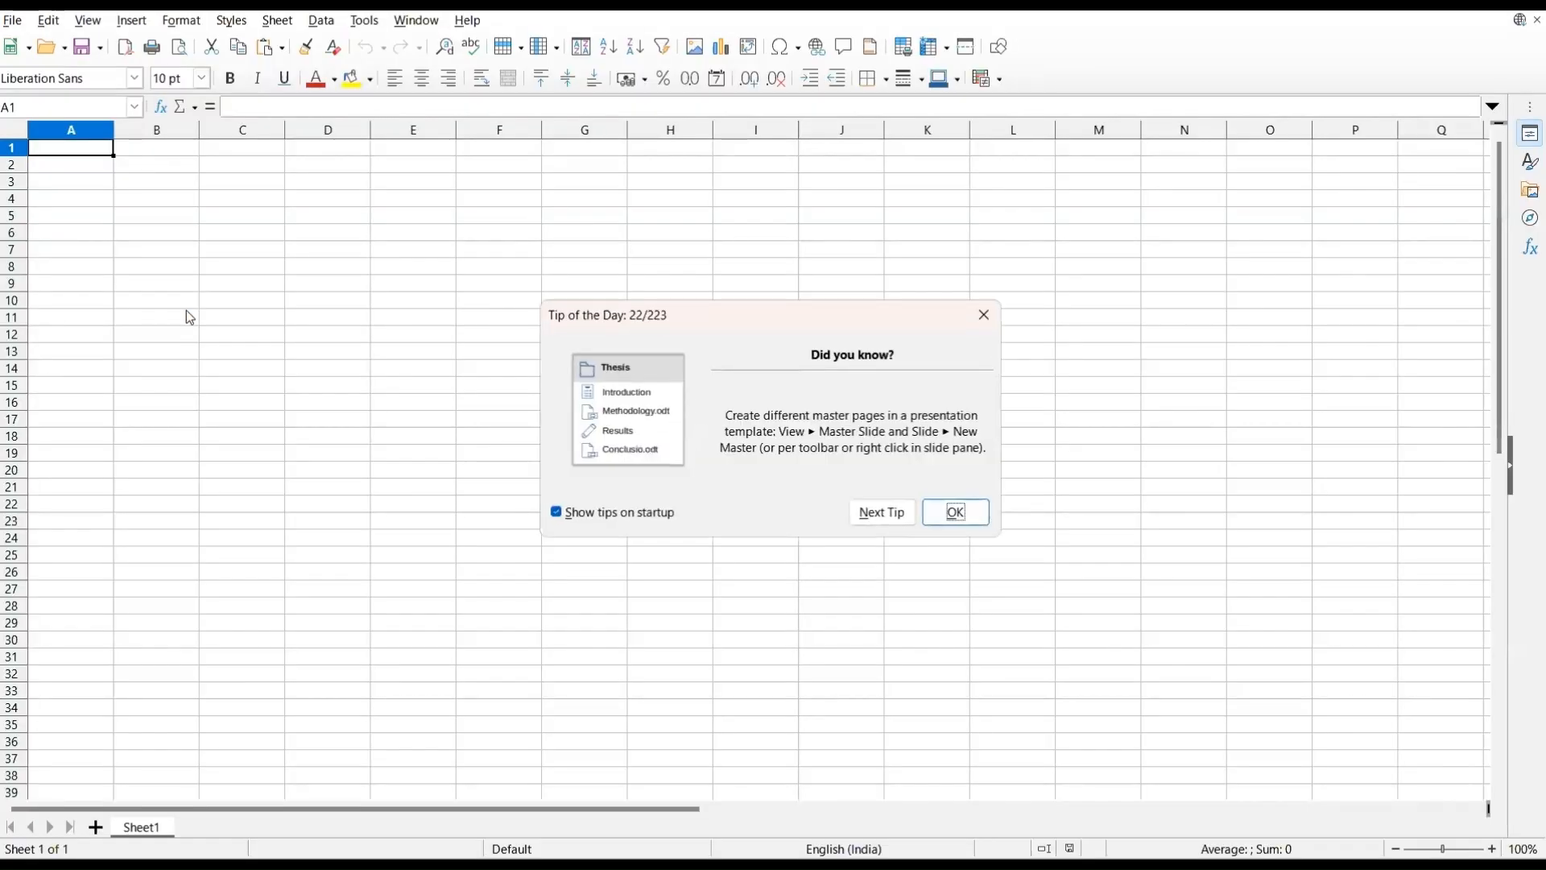
left_click(984, 315)
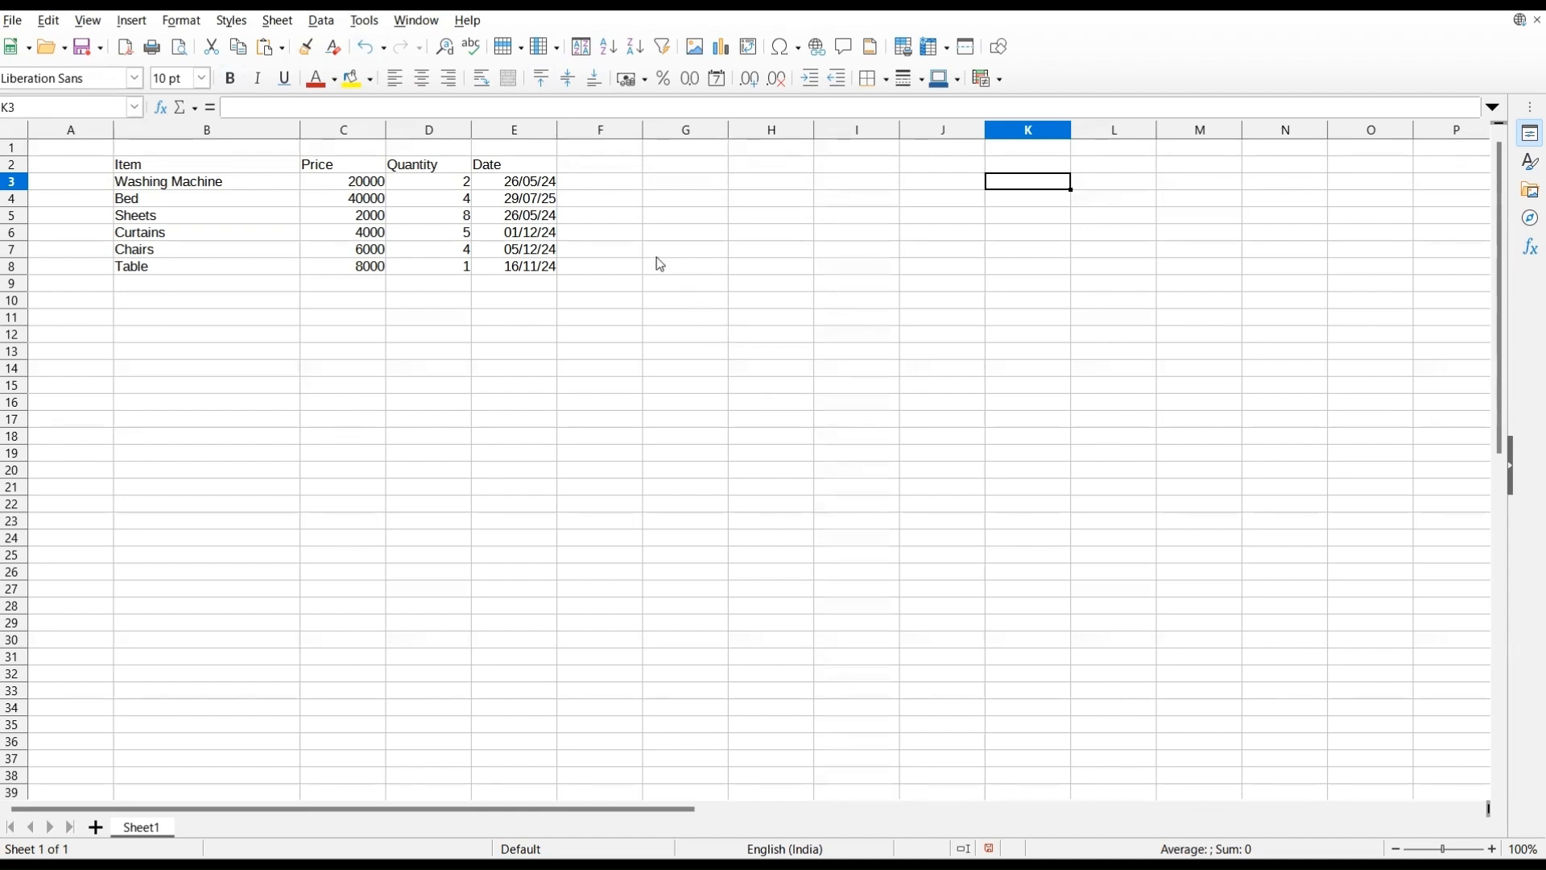
Step: Examine the table's Item, Price, Quantity and Date headers and the cell formatting options for the Date header
left_click(182, 168)
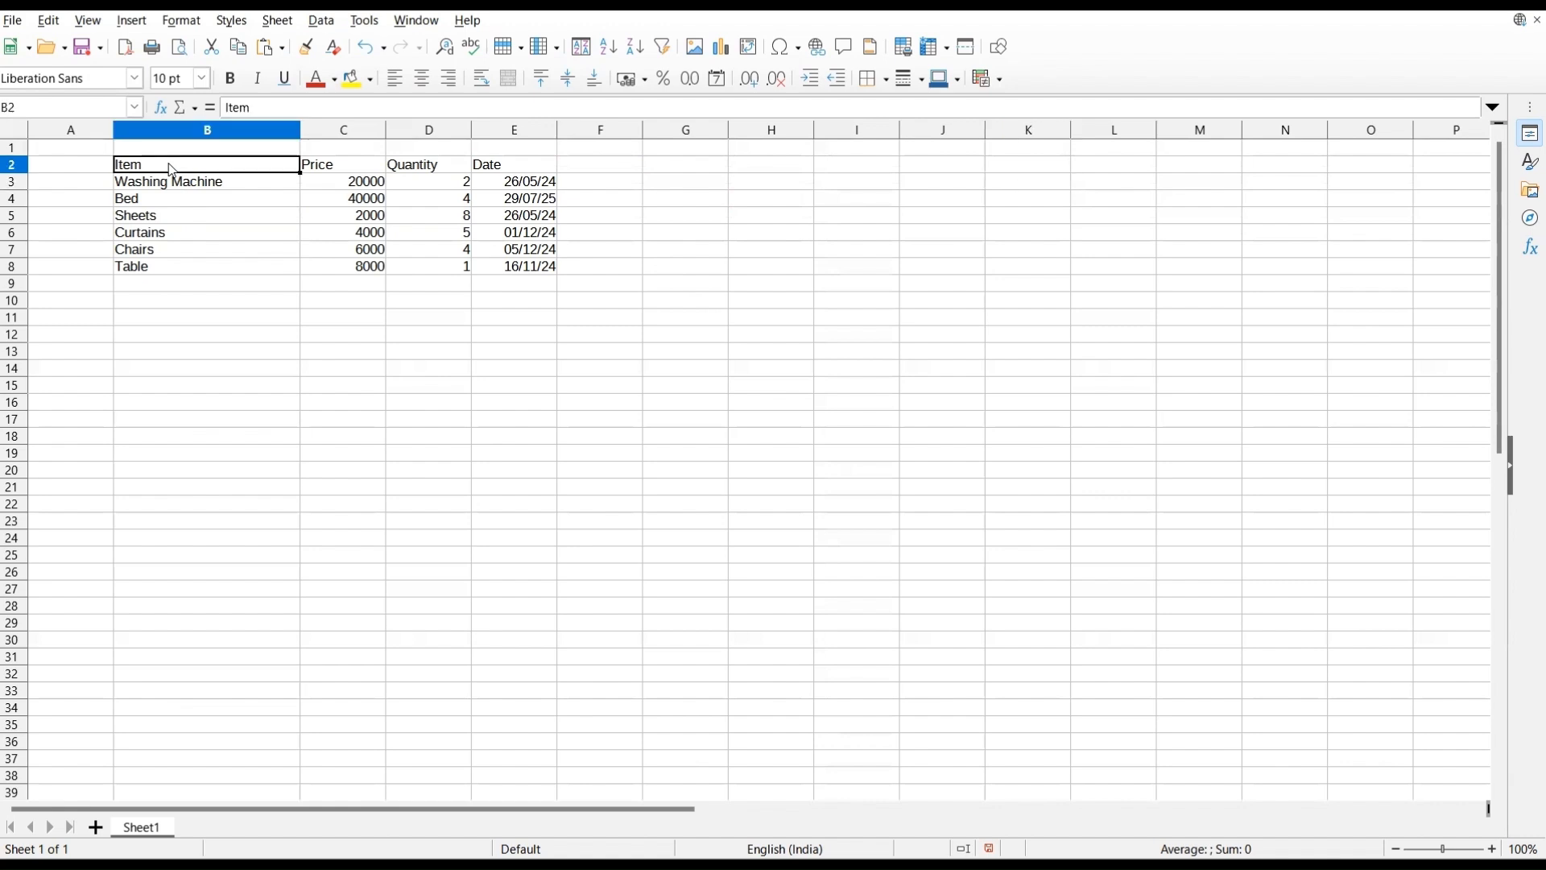
left_click(358, 165)
left_click(445, 167)
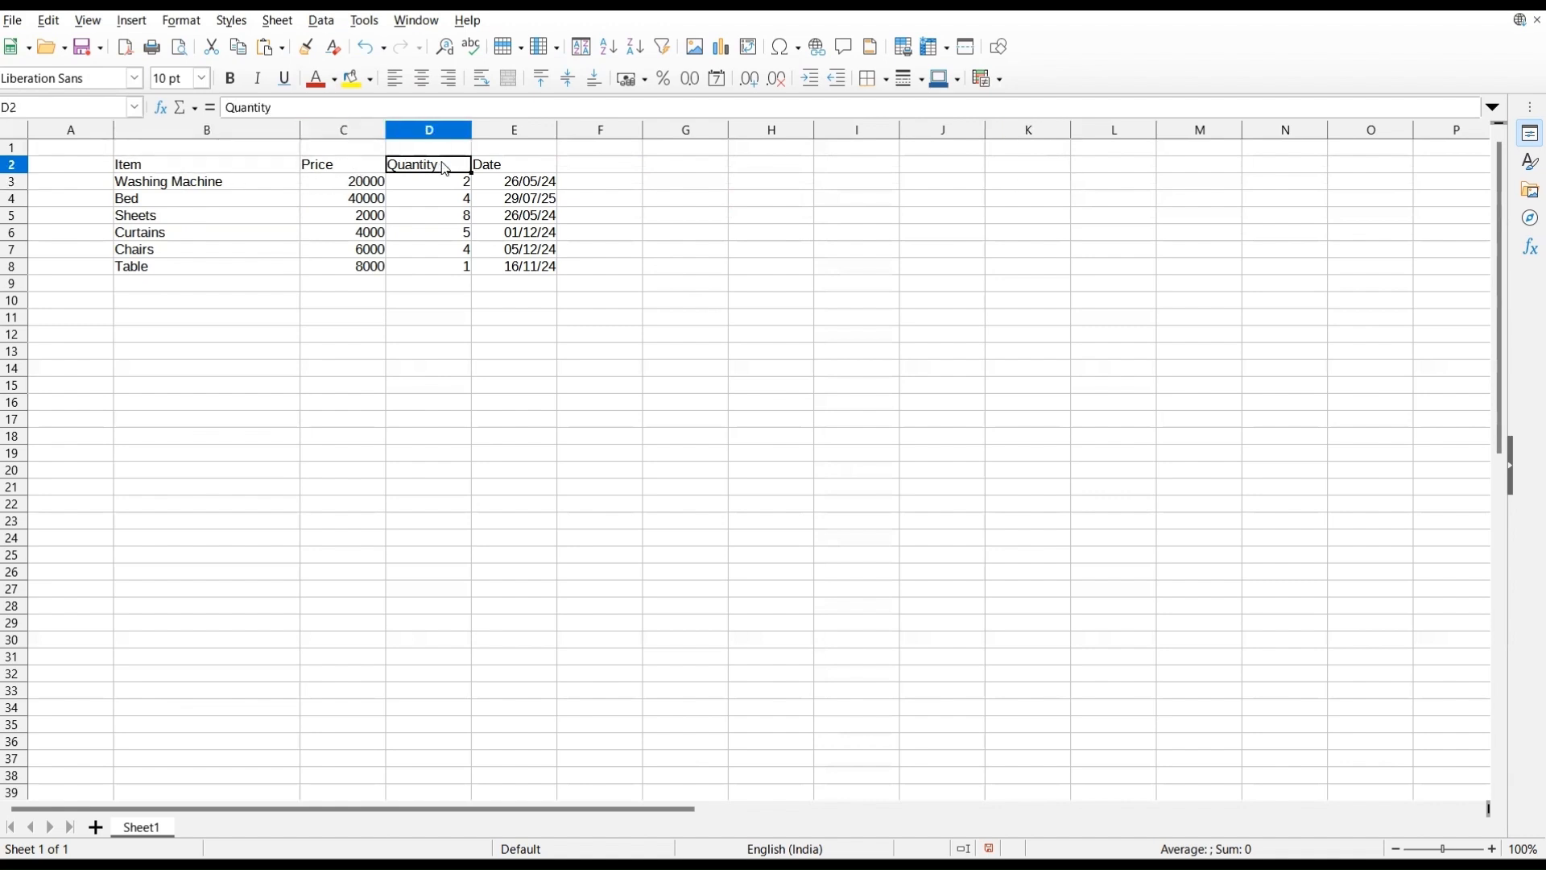
left_click(506, 166)
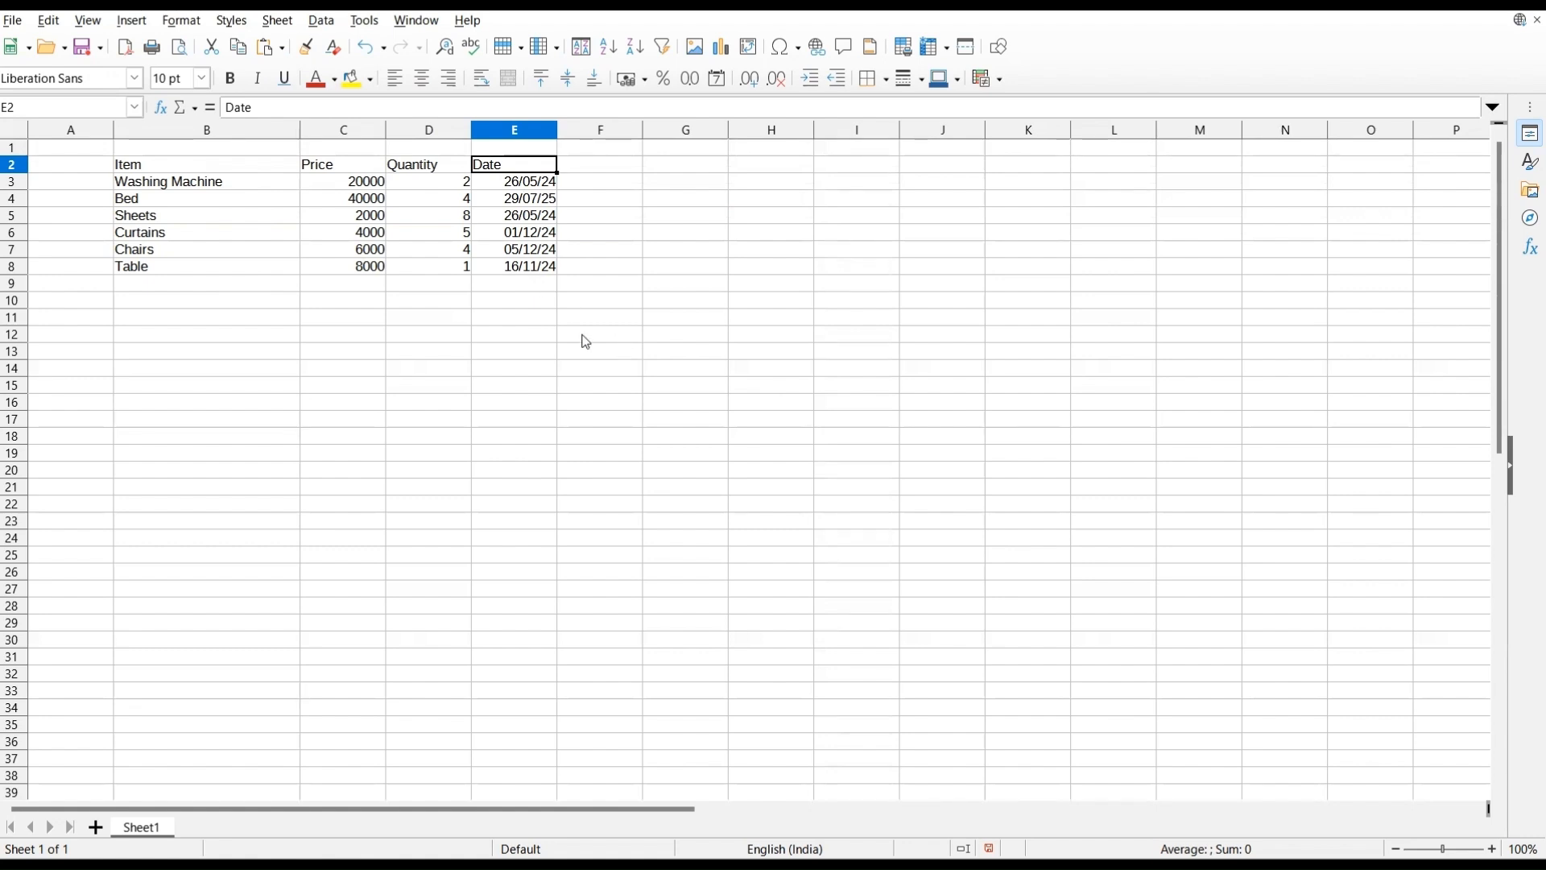
left_click(182, 21)
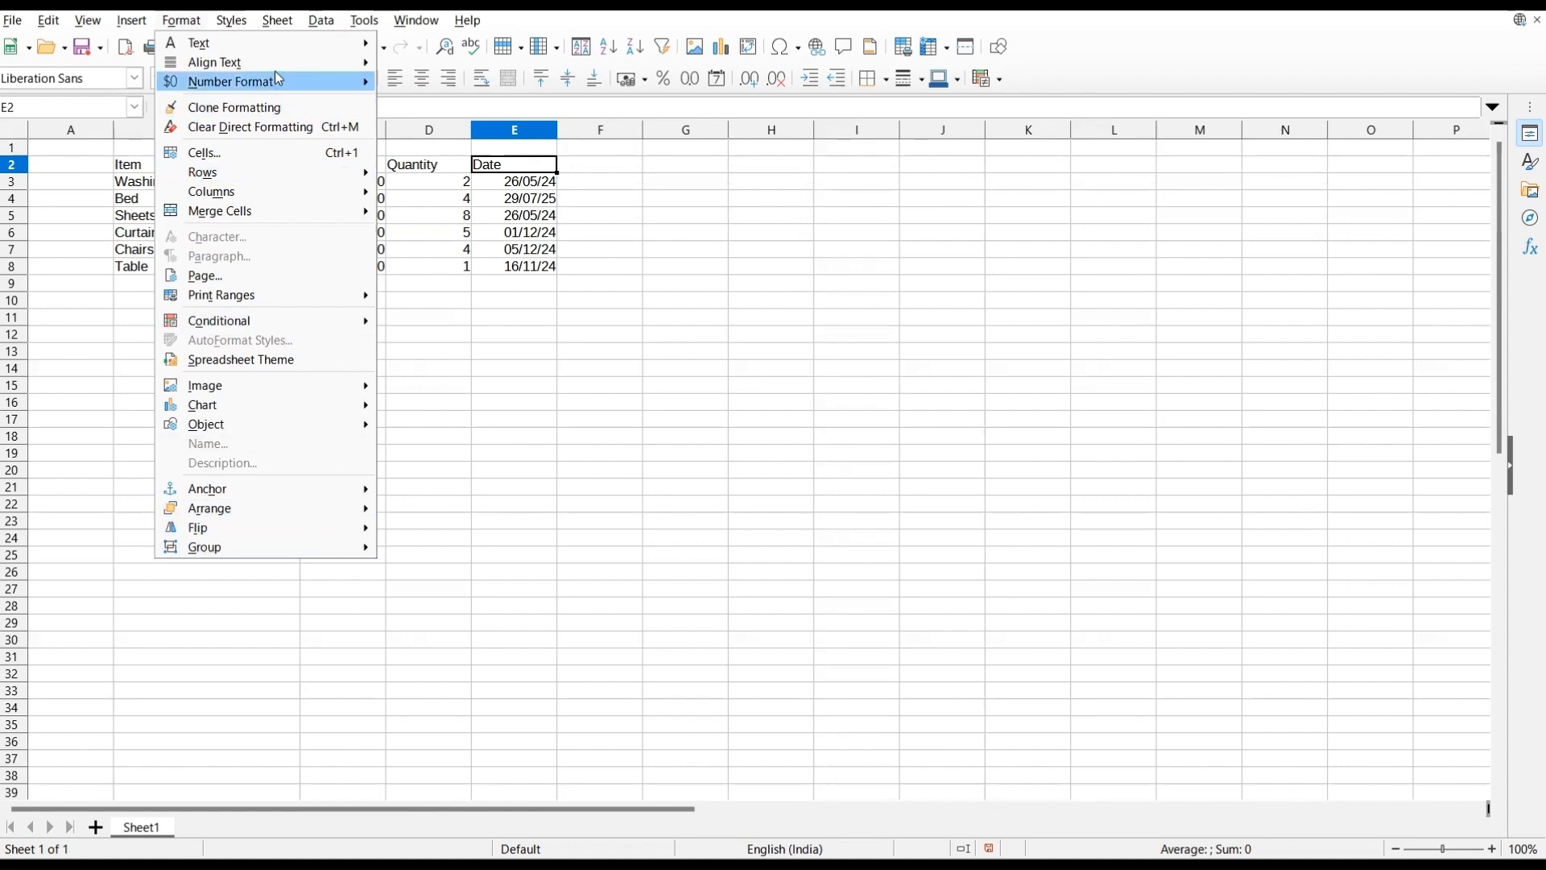
mouse_move(288, 90)
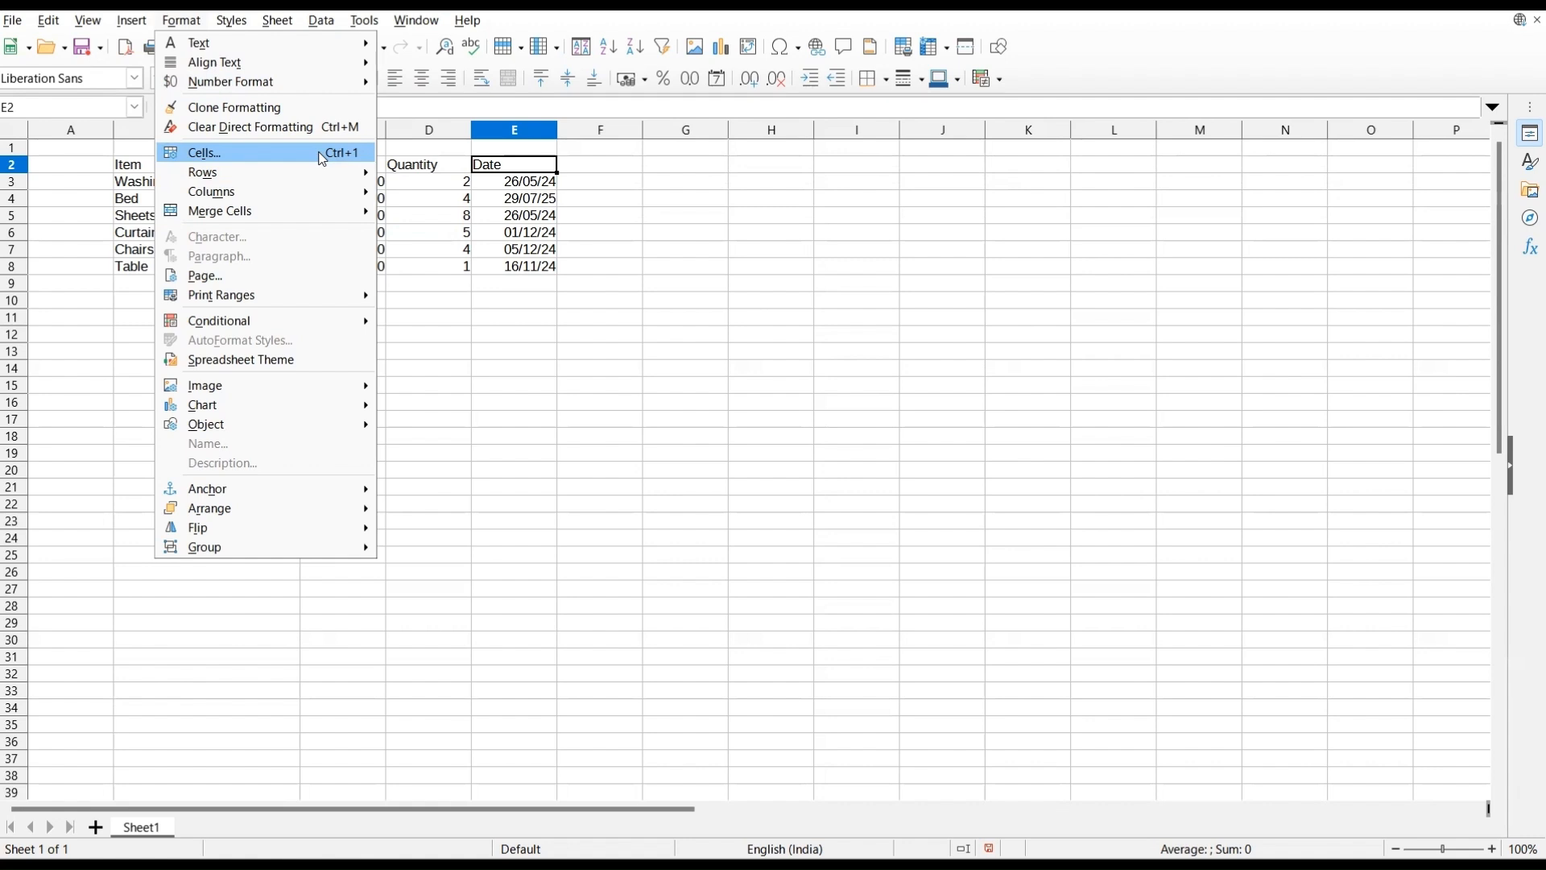
left_click(323, 155)
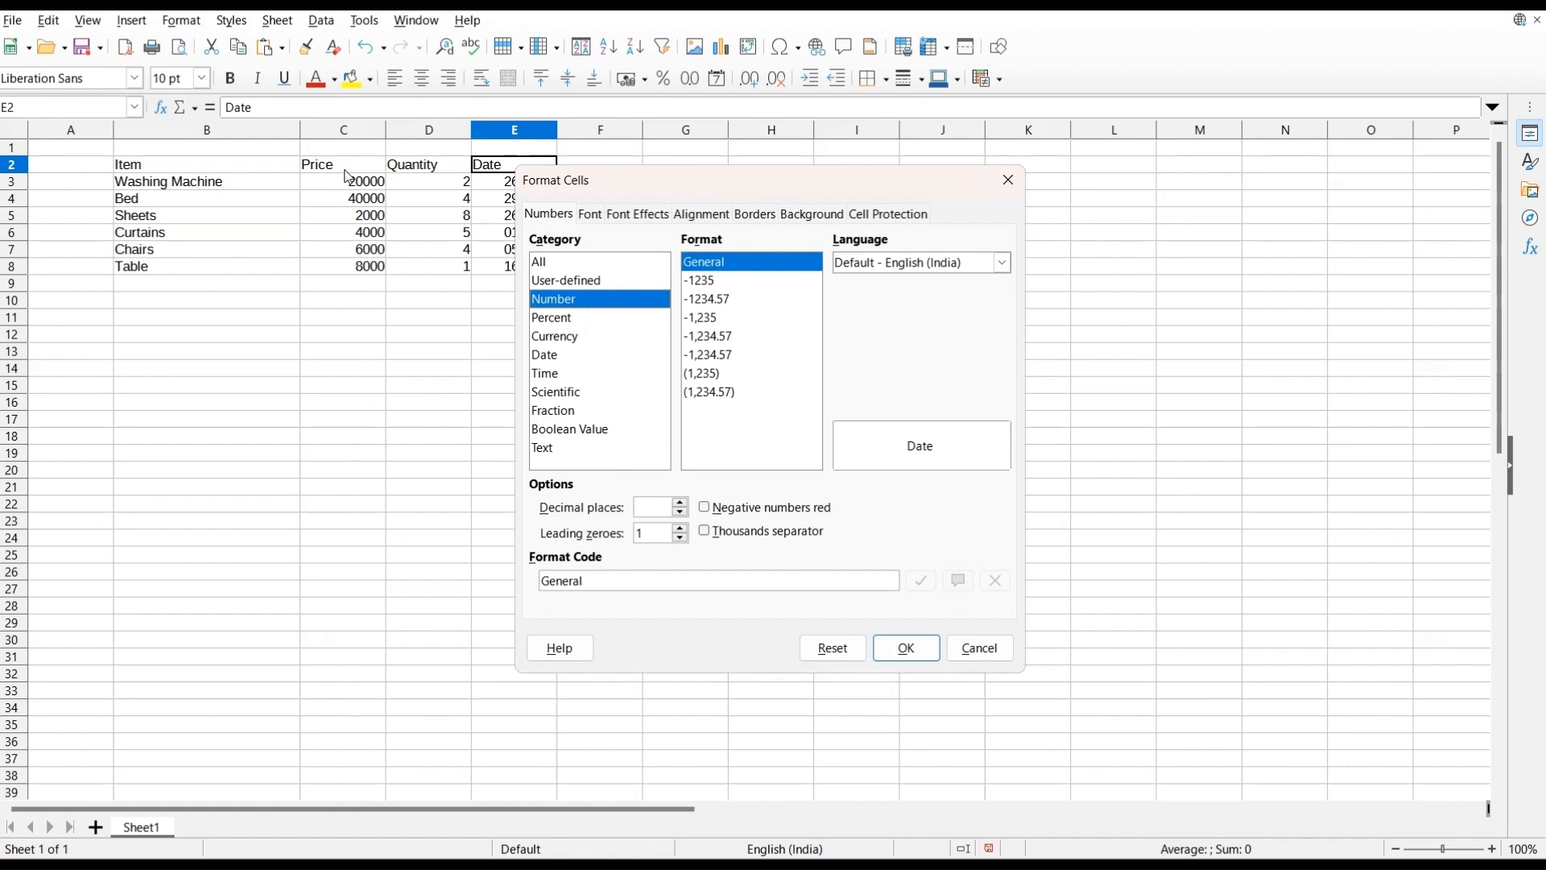
left_click(907, 648)
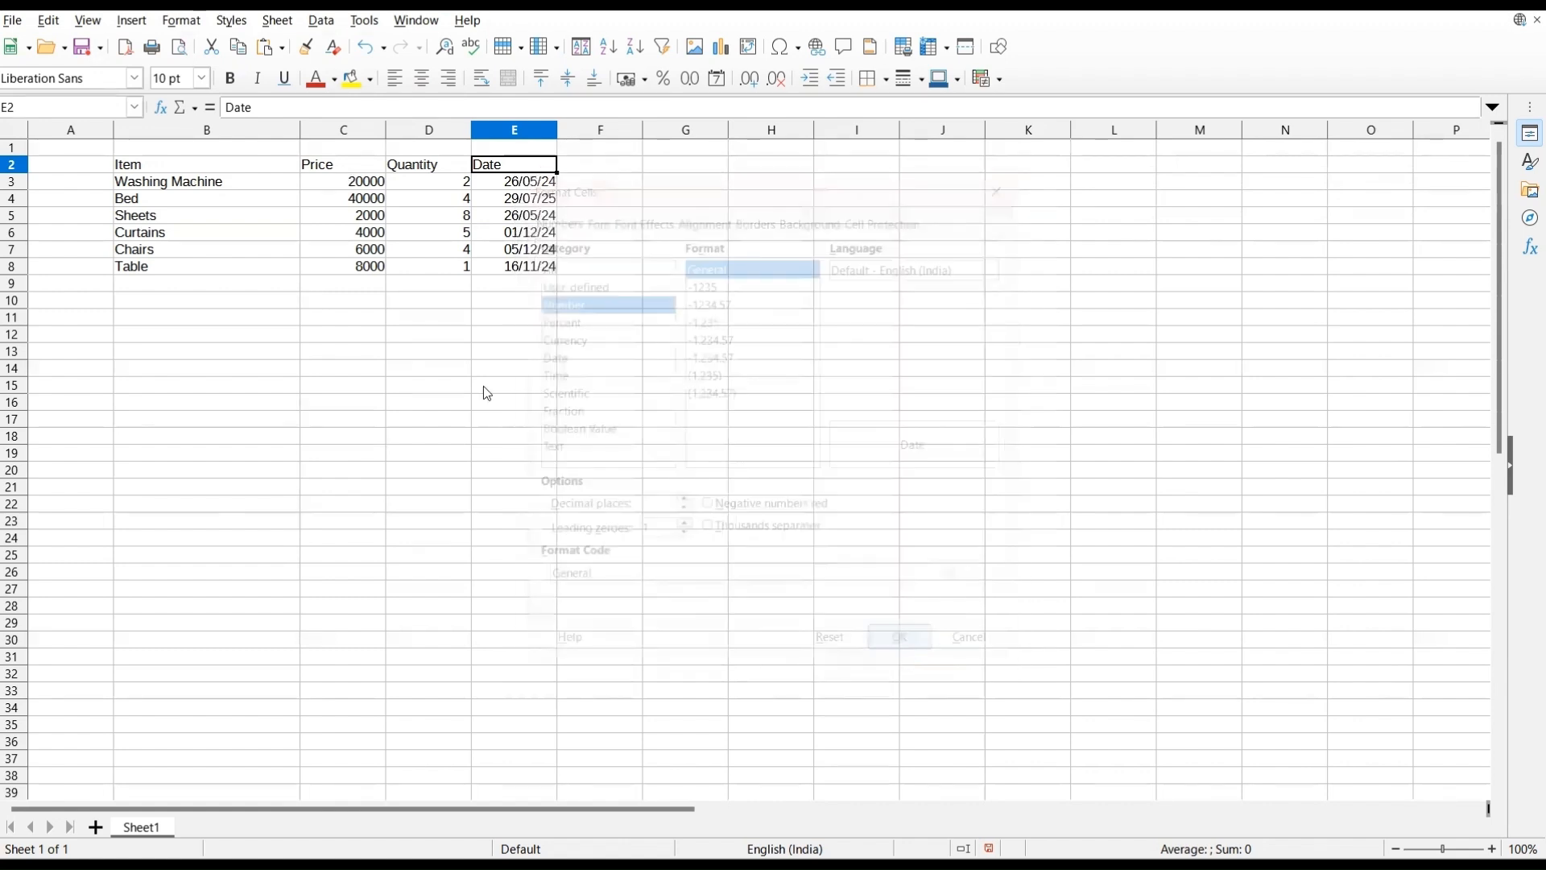
Step: Open the cell formatting settings for the prices in C3:C8 and choose the Currency category
left_click(328, 180)
left_click_drag(330, 201, 335, 272)
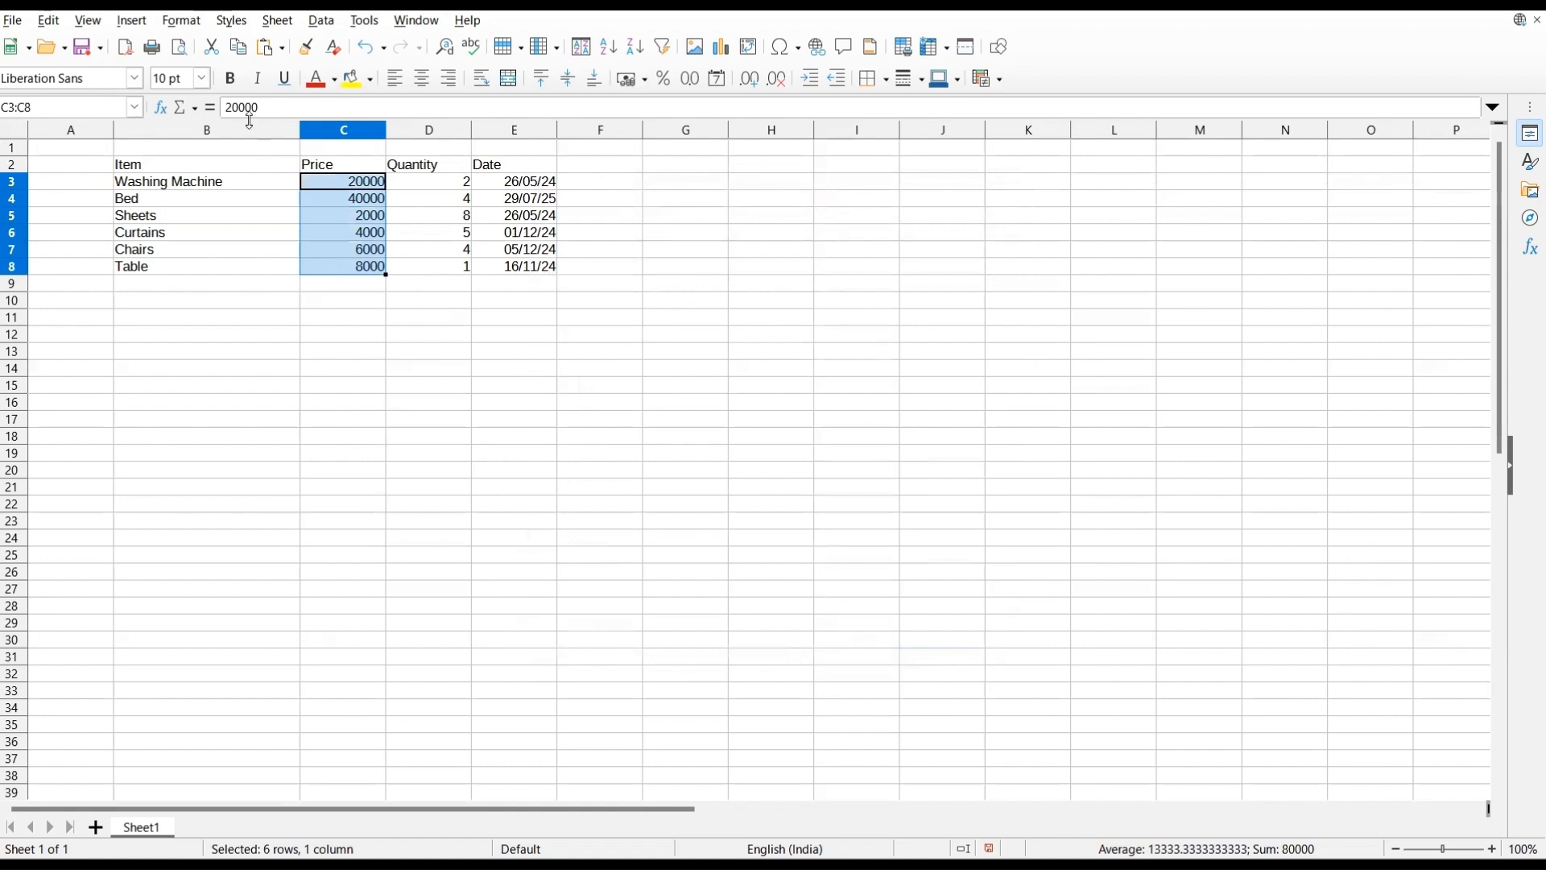
left_click(181, 21)
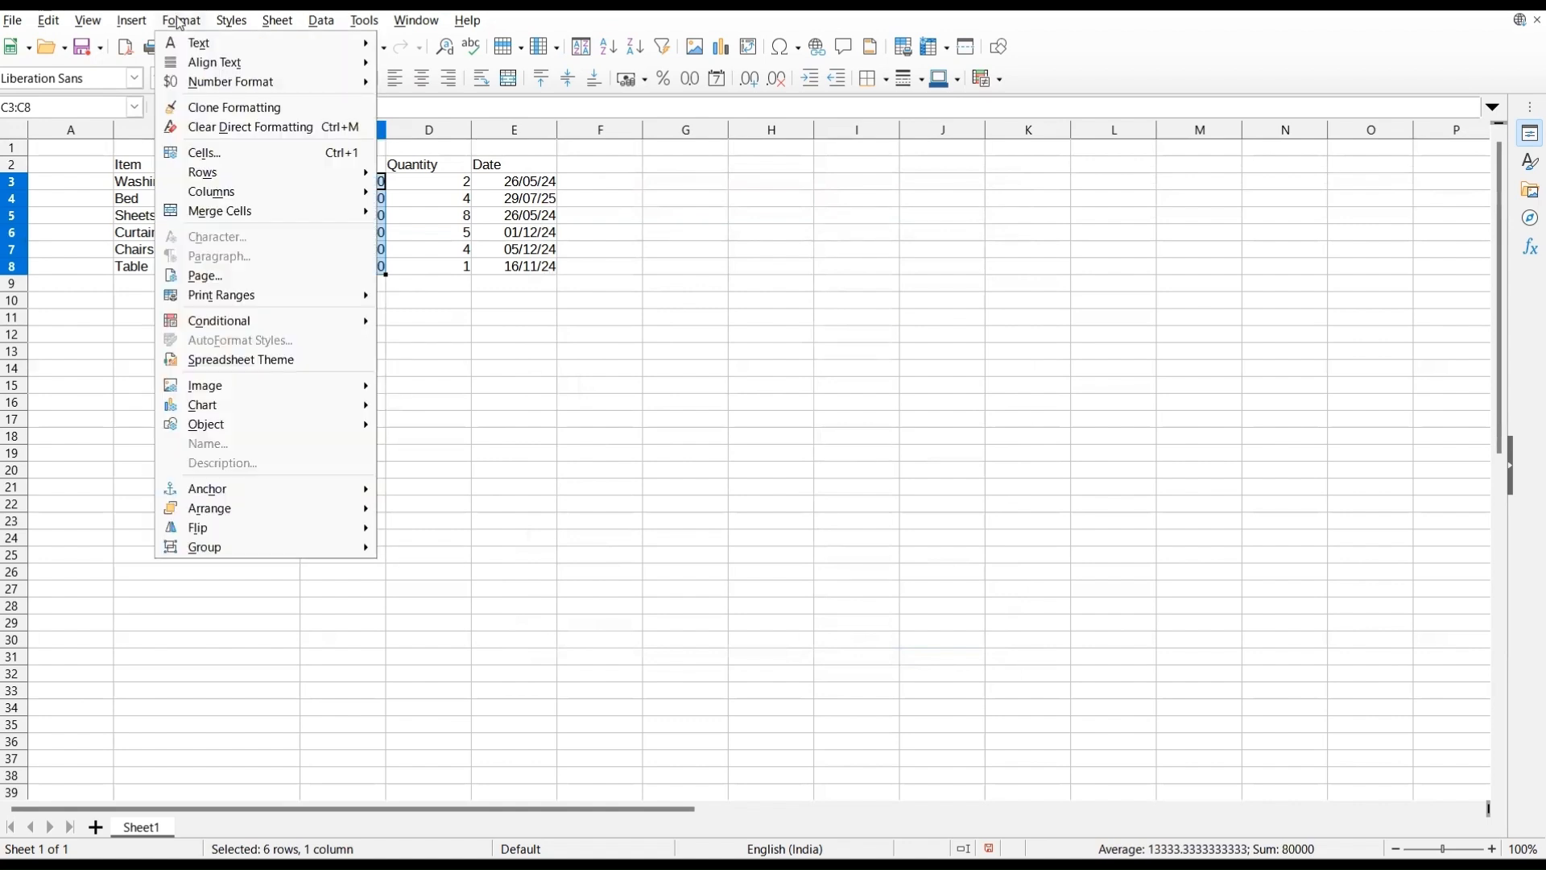
left_click(244, 151)
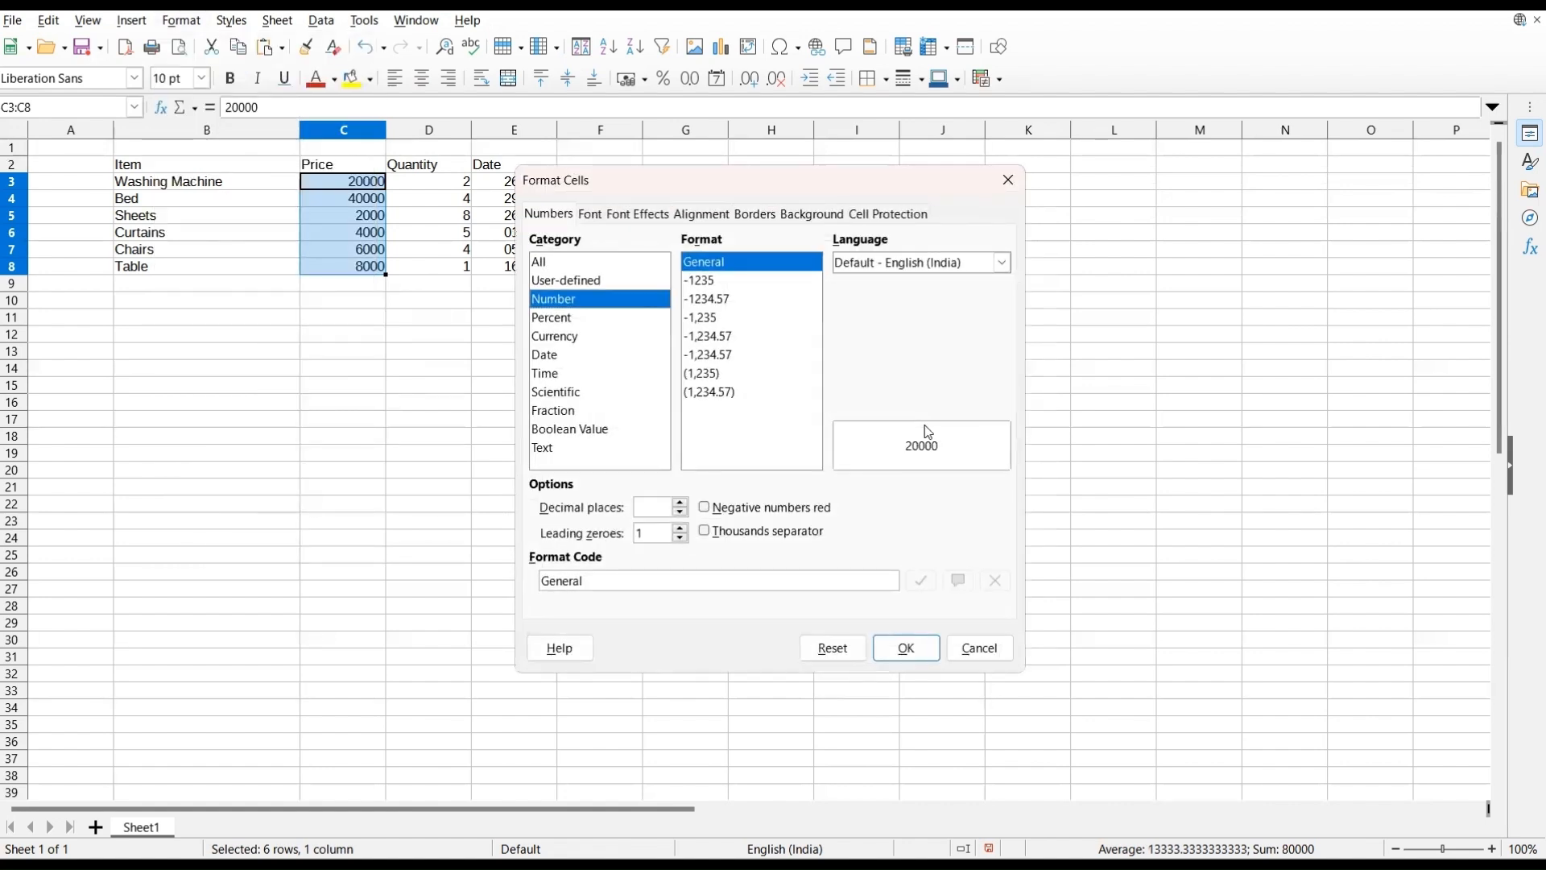
left_click(569, 342)
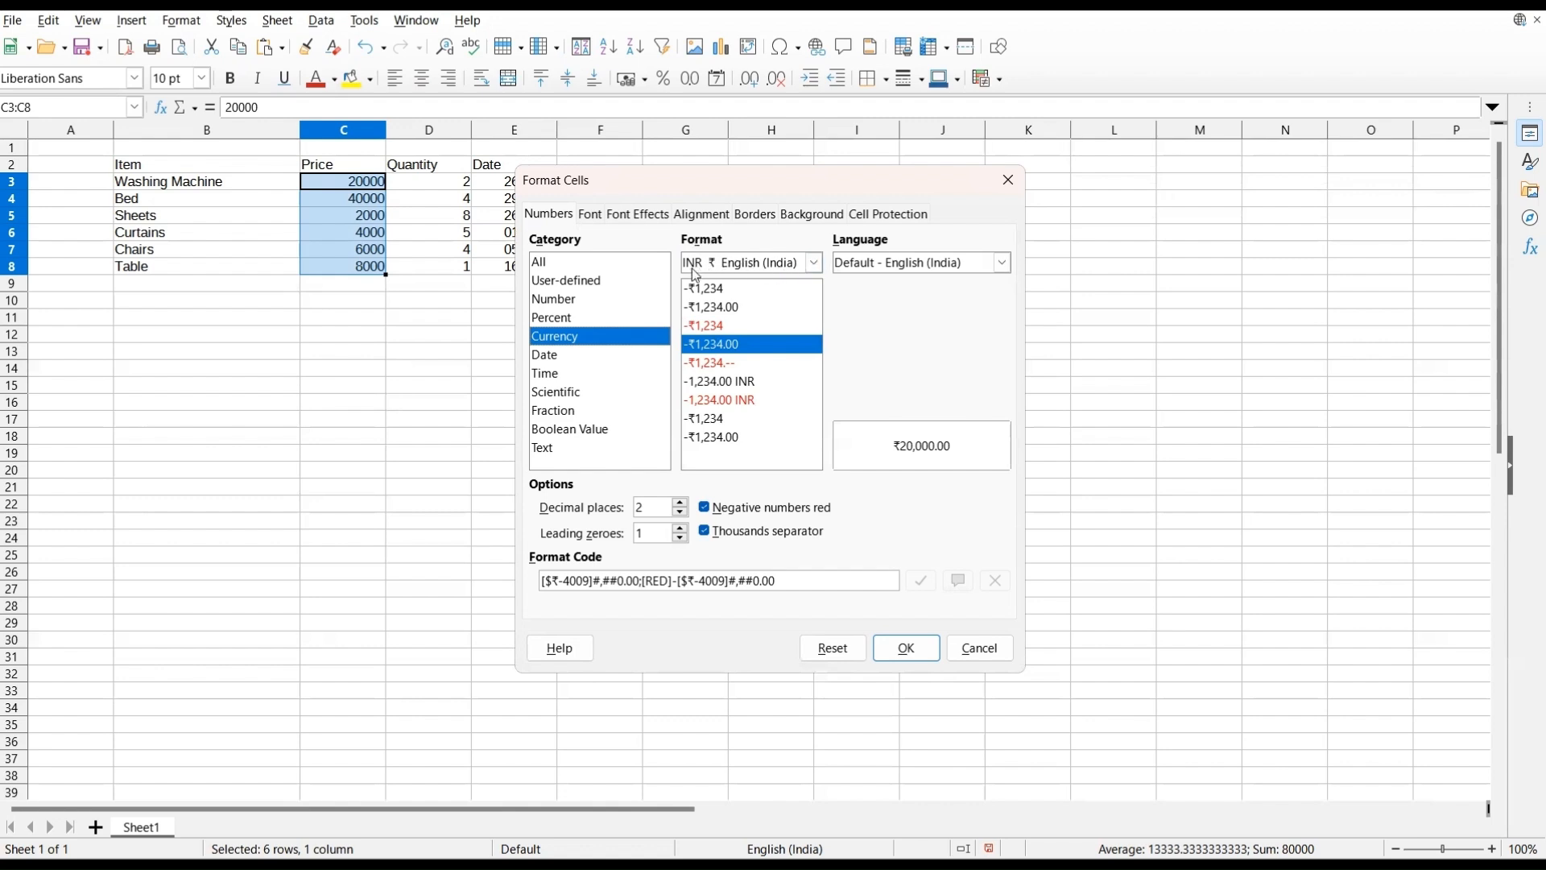
Step: Look through the available currencies, keeping INR ₹ English (India)
left_click(814, 262)
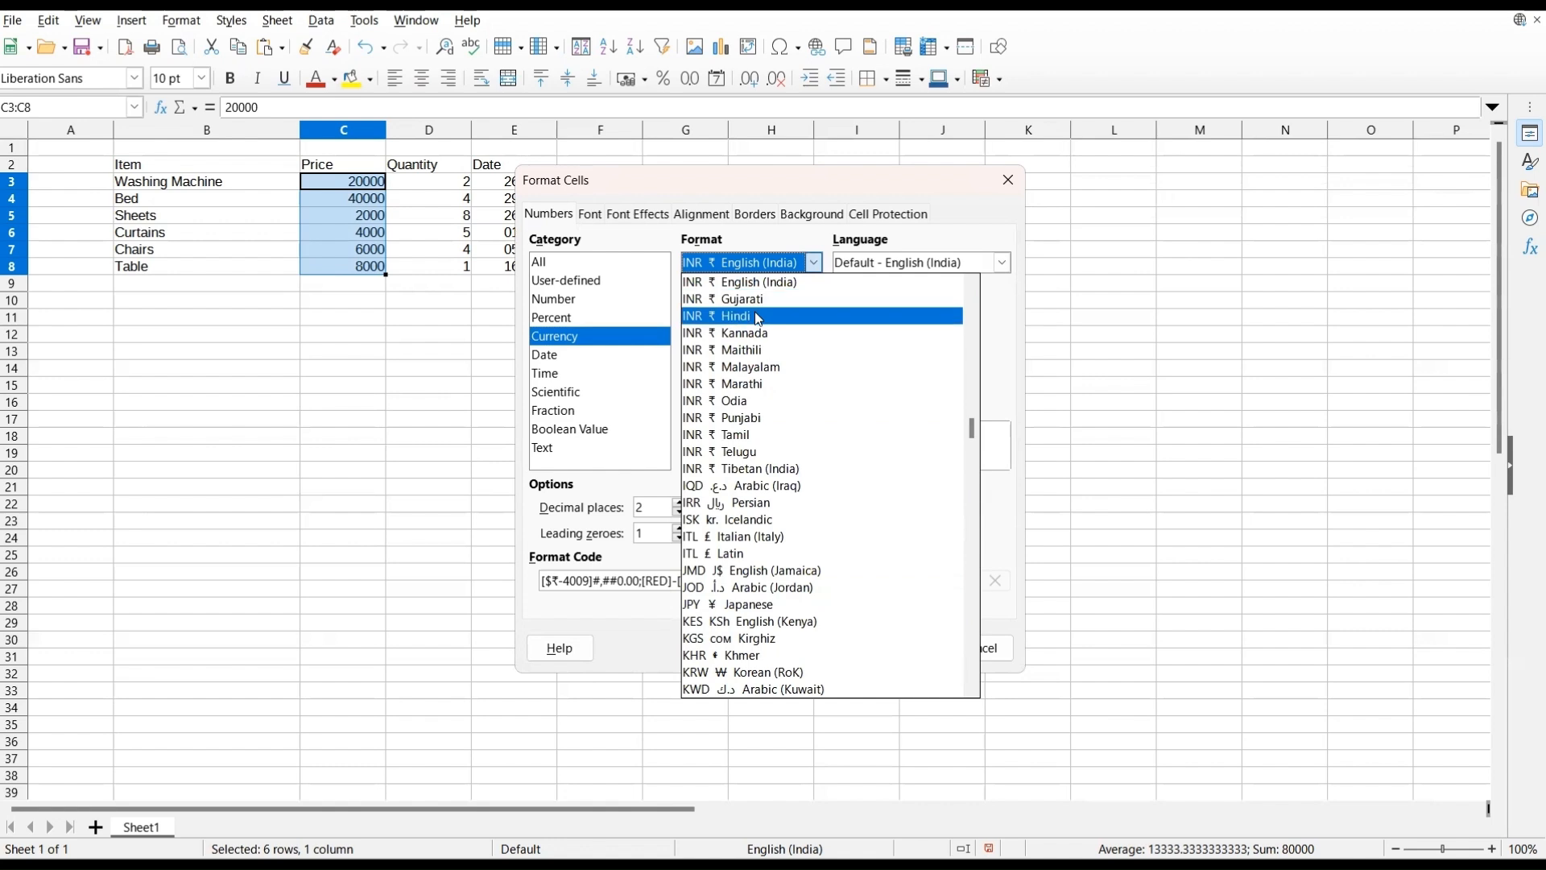
scroll(761, 499, "down", 5)
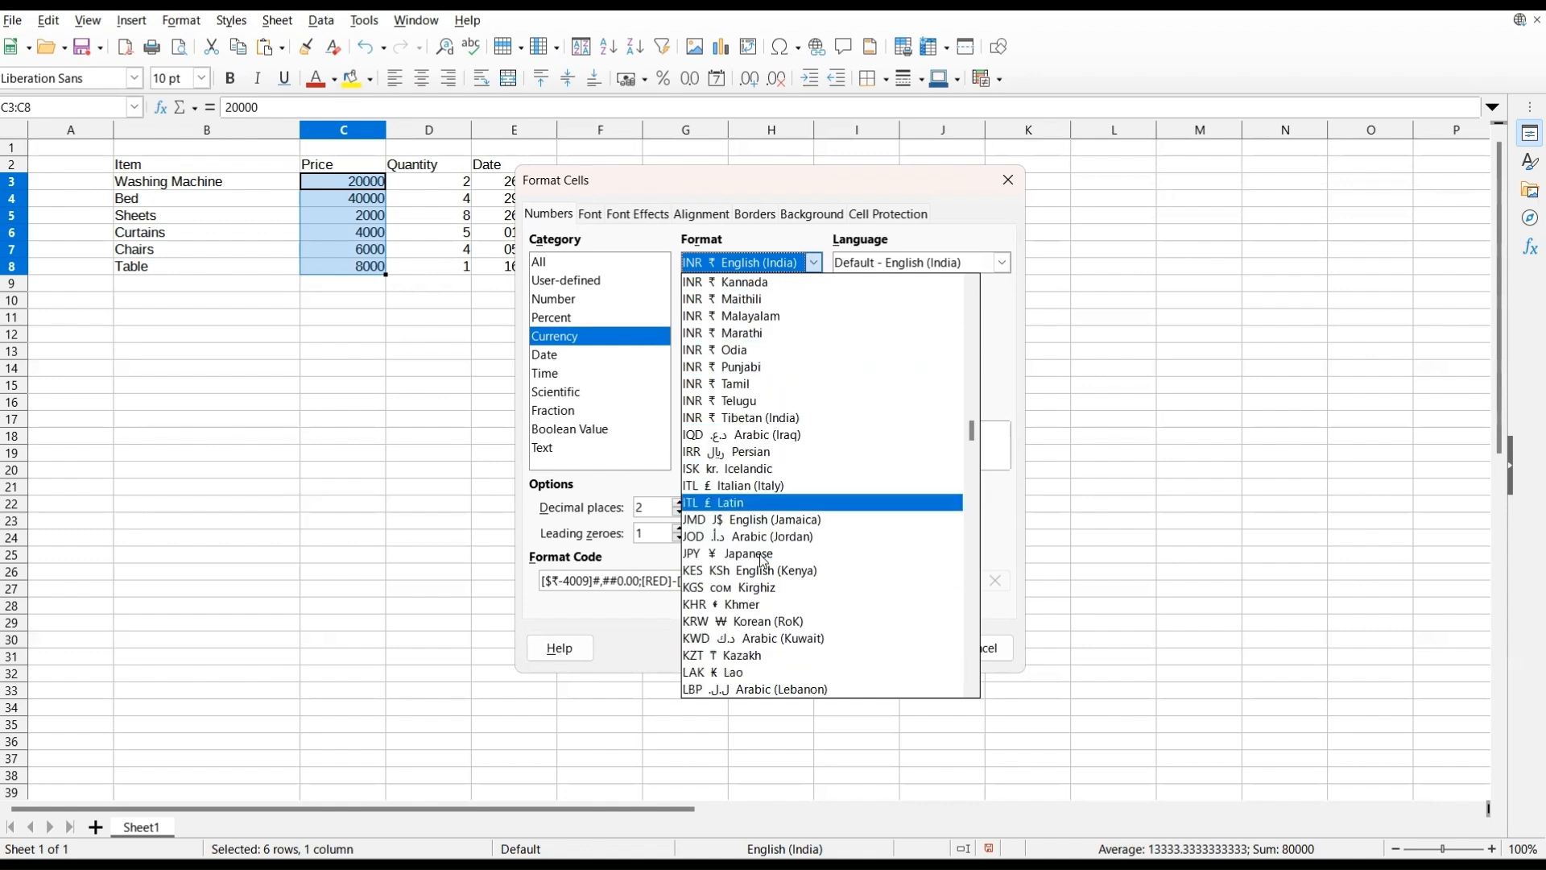
scroll(762, 620, "down", 5)
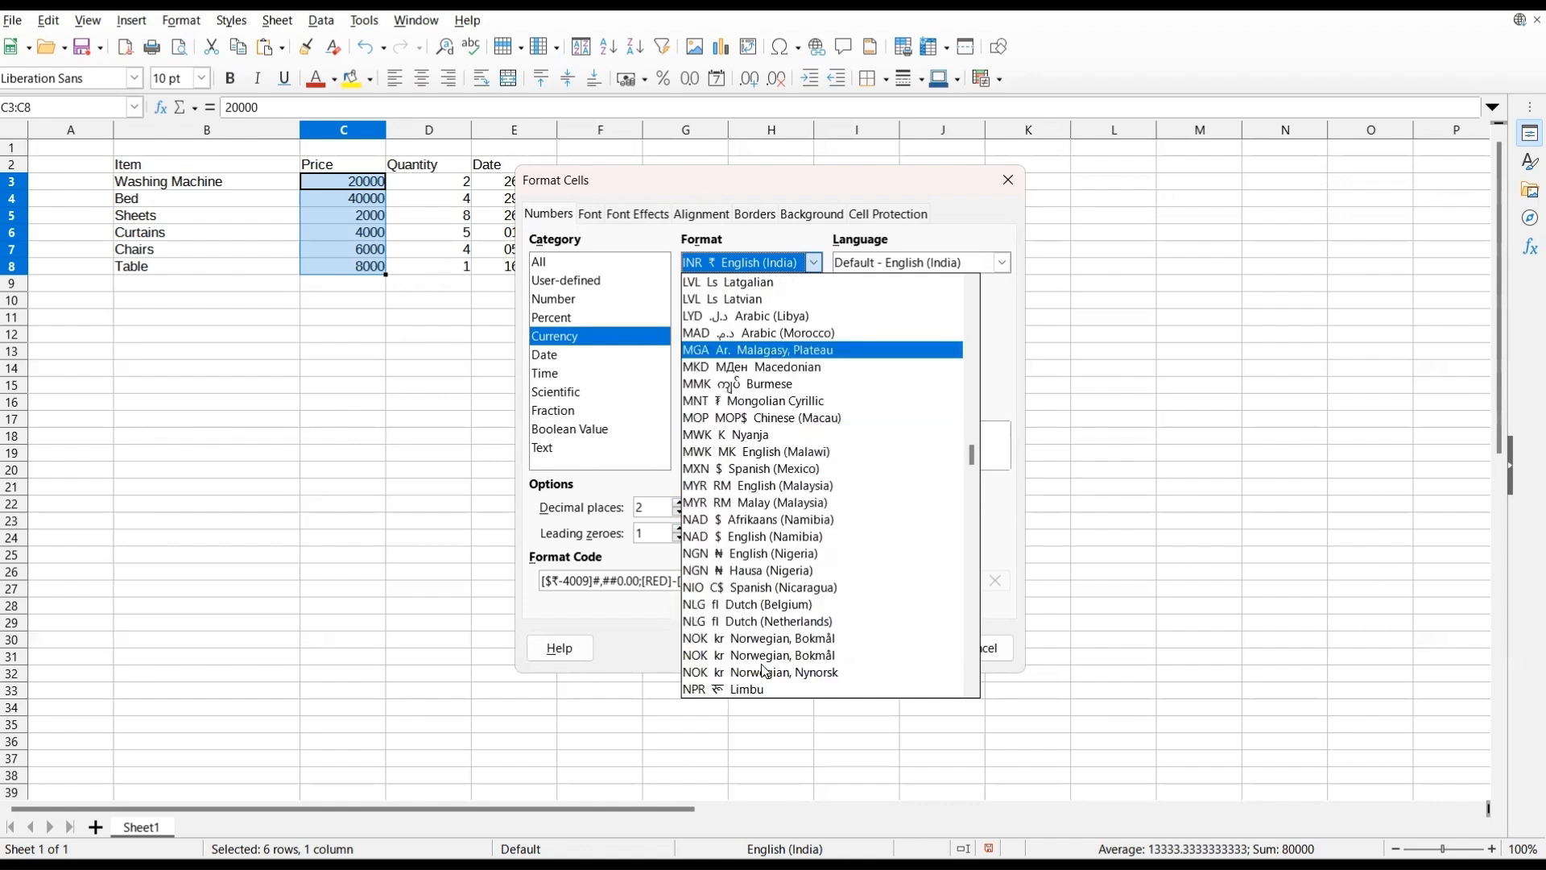
scroll(758, 633, "up", 20)
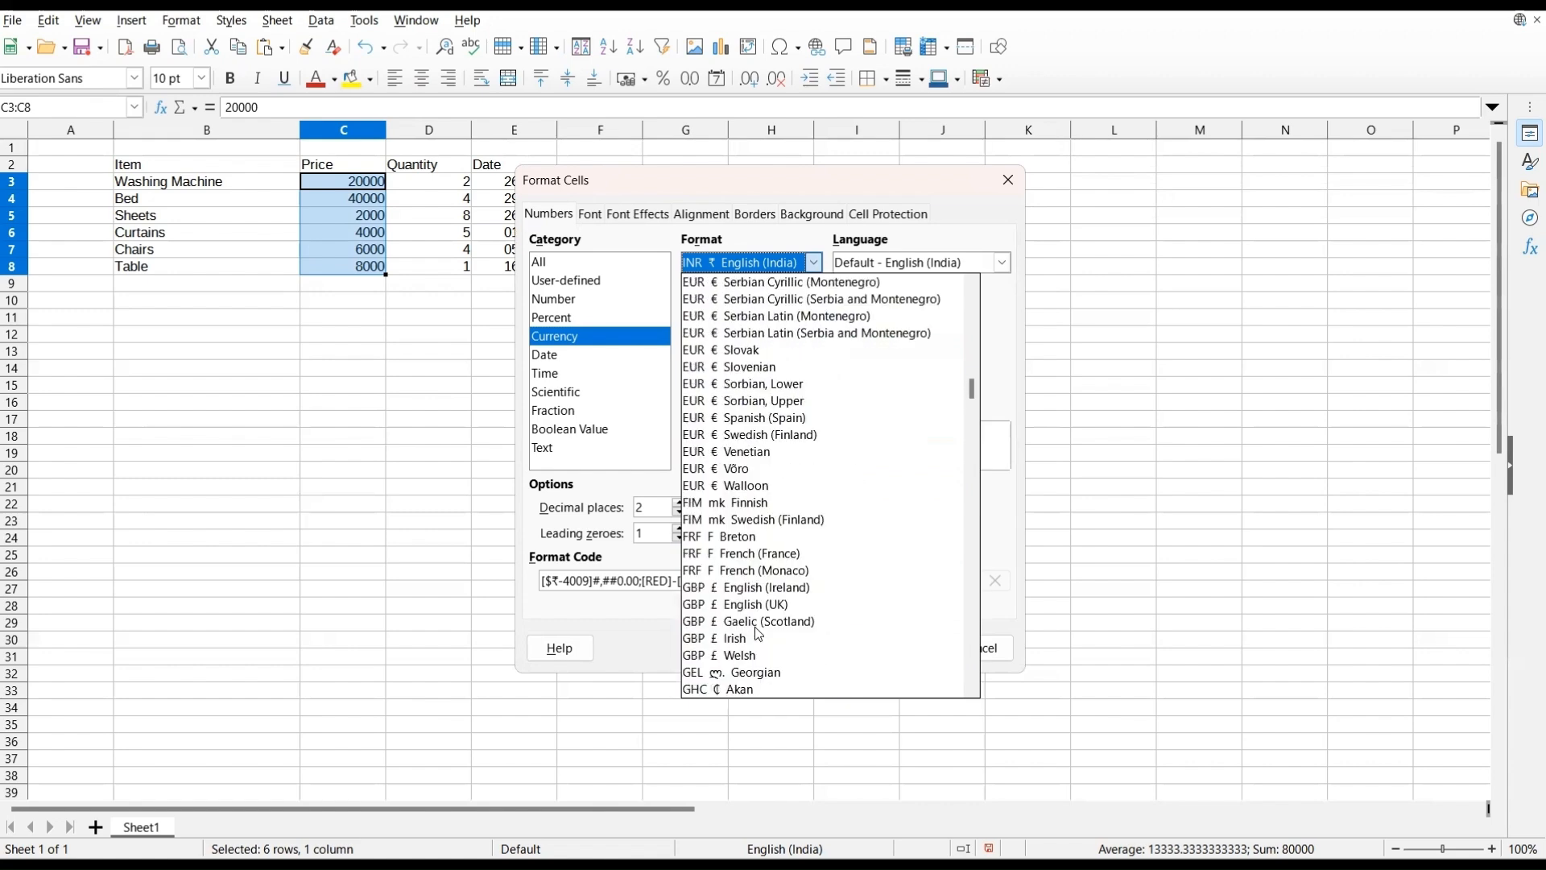
scroll(757, 634, "up", 15)
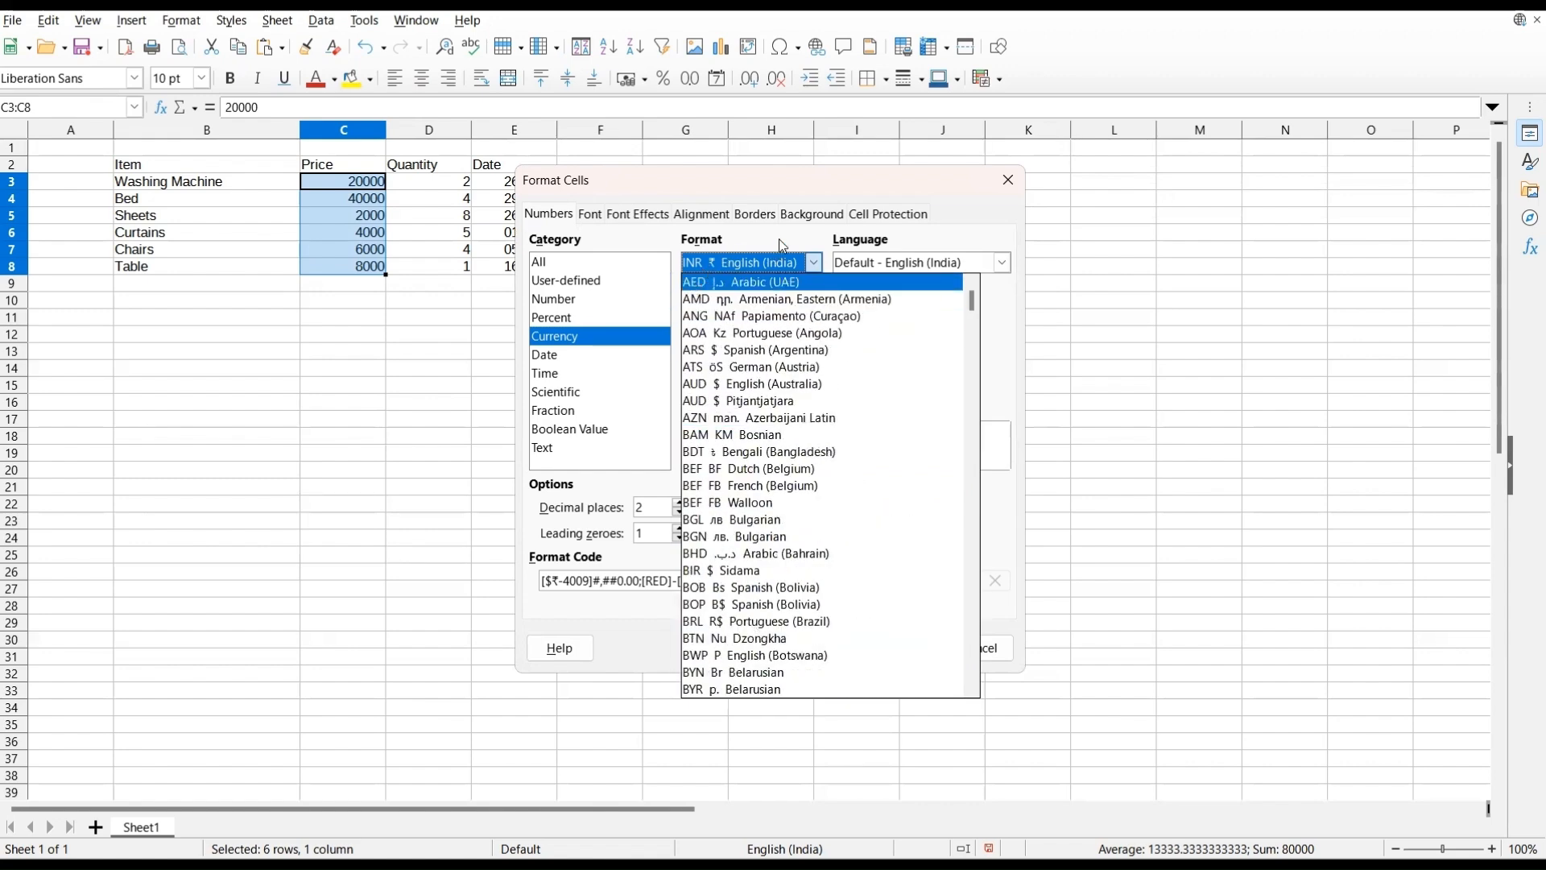
left_click(1088, 291)
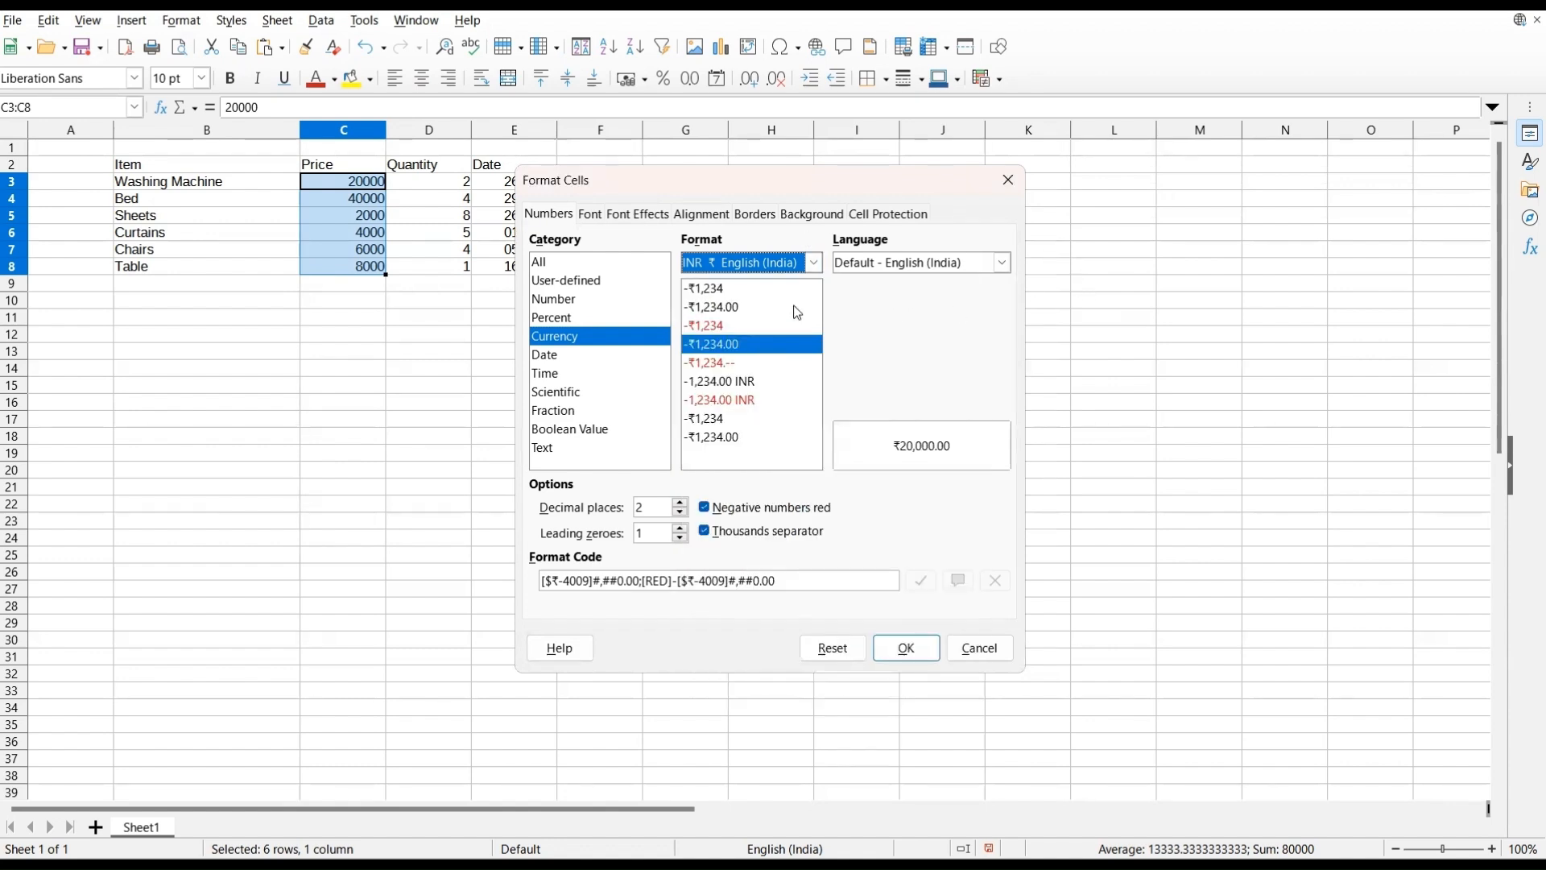
Step: Compare the rupee formats and apply the non-red -₹1,234.00 format with two decimal places to the prices
left_click(709, 289)
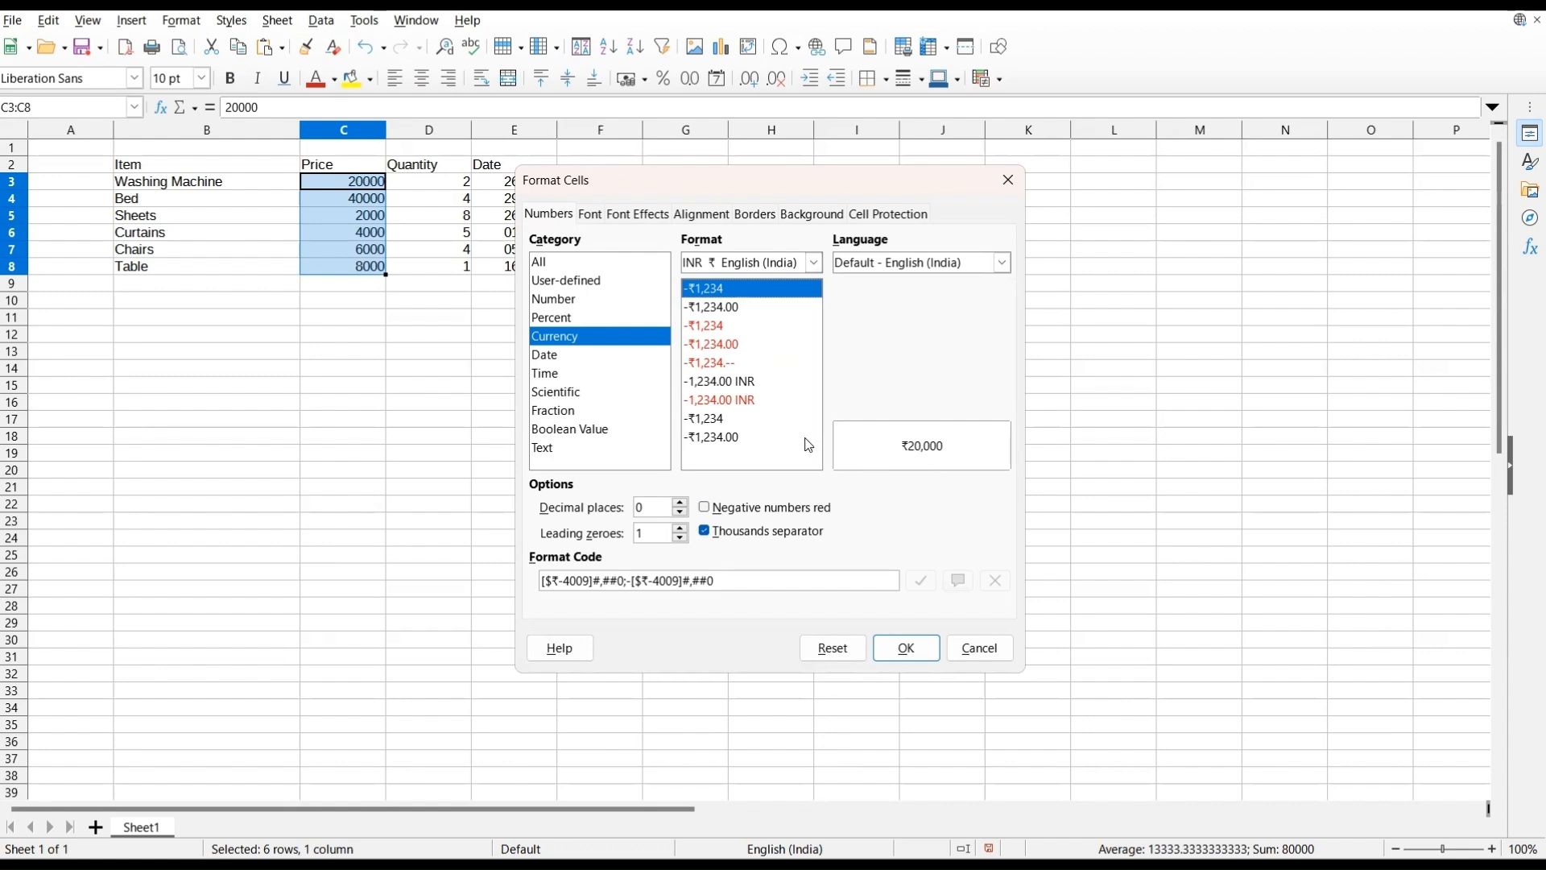
left_click(736, 437)
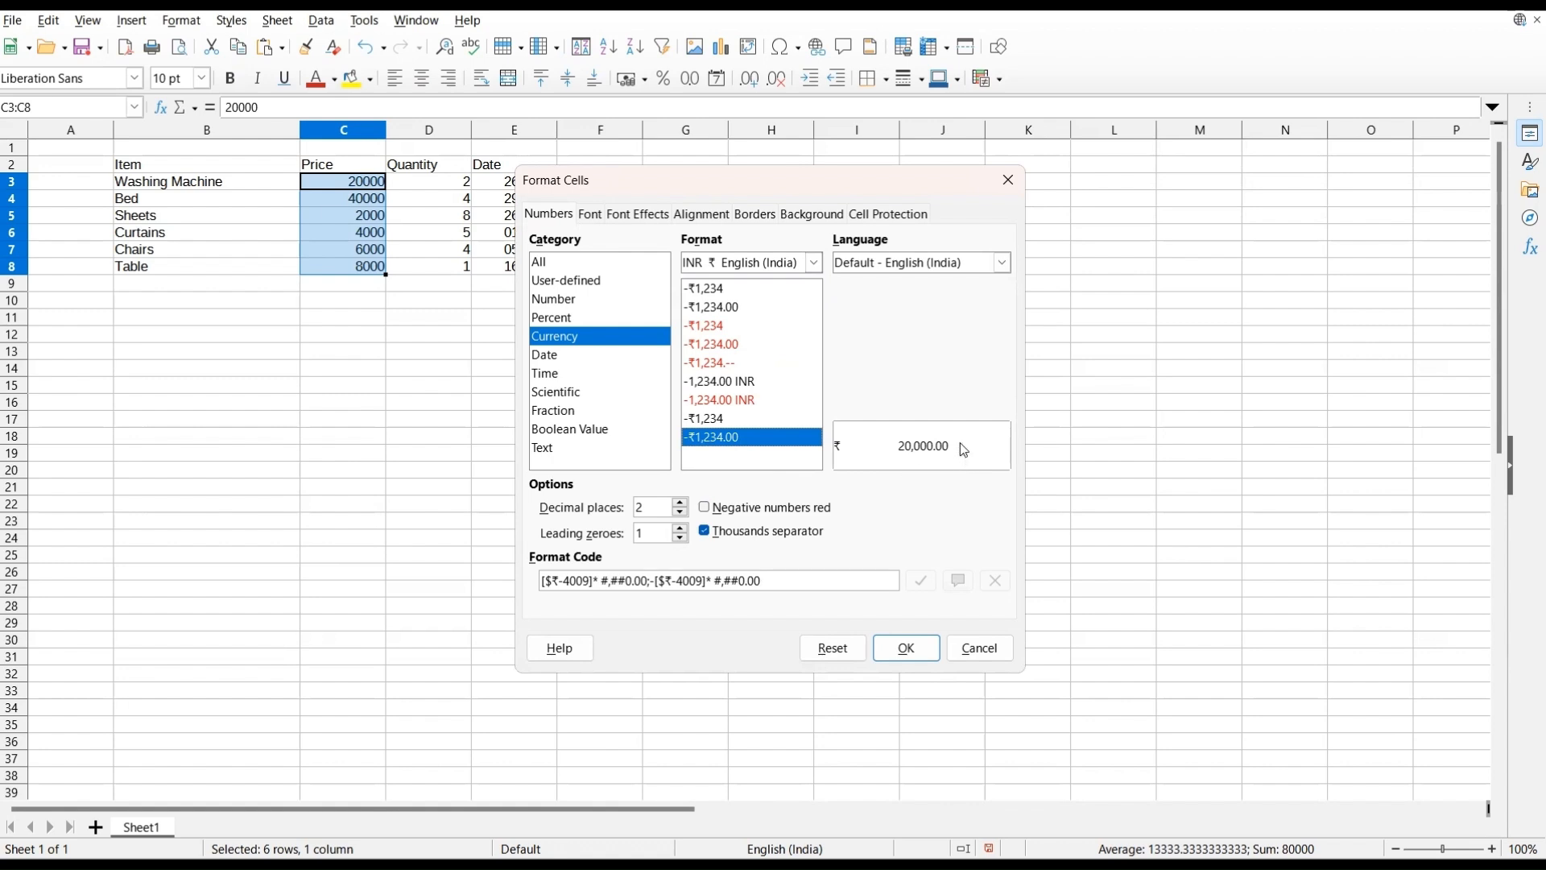
left_click(738, 419)
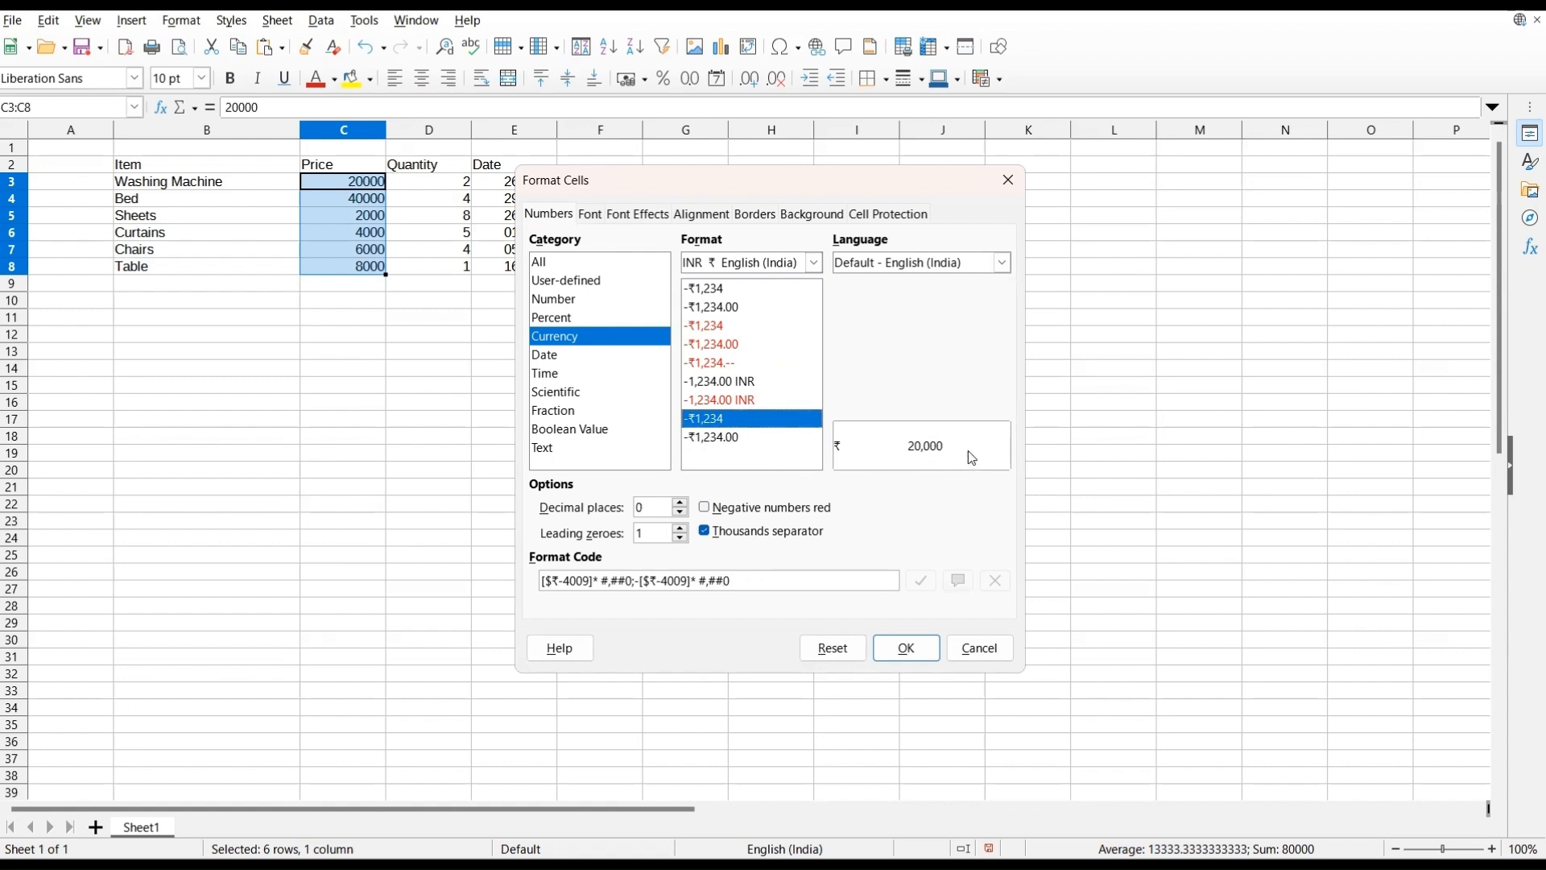
left_click(738, 307)
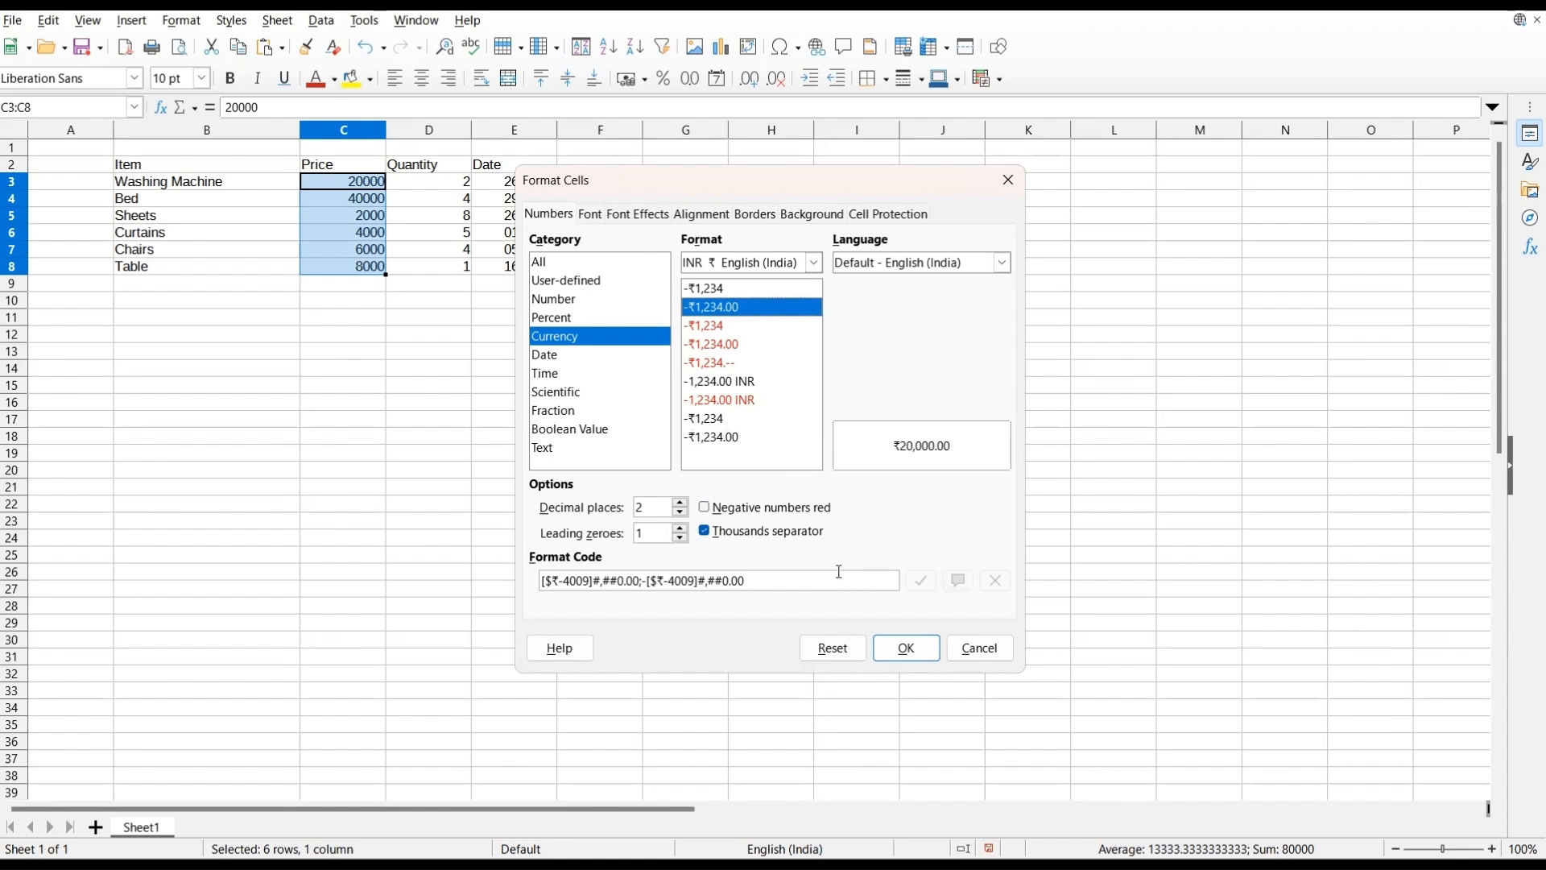
left_click(920, 658)
left_click(429, 441)
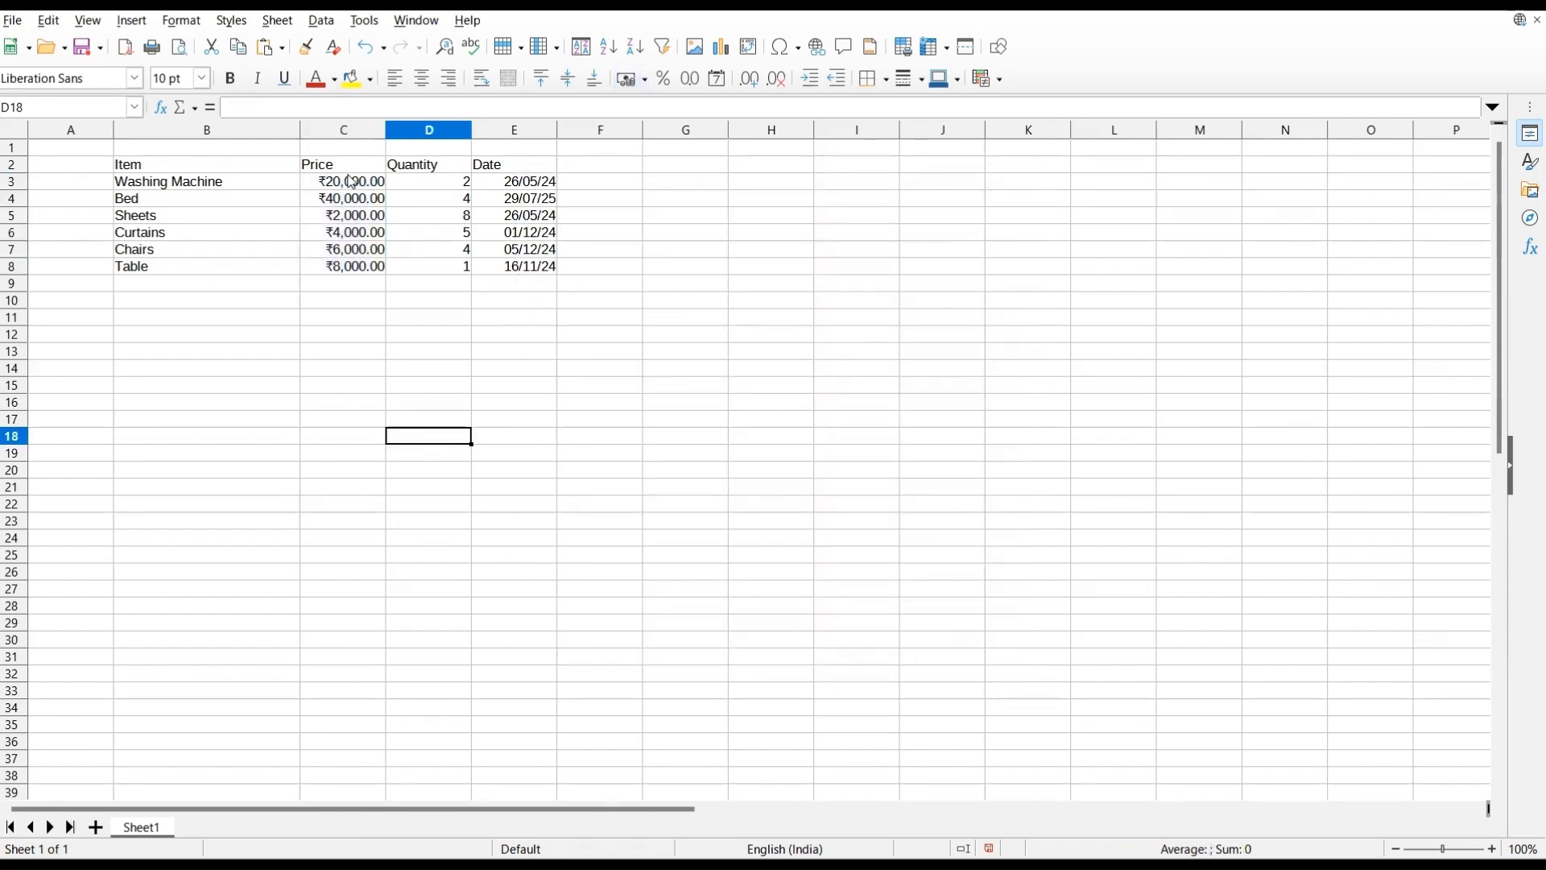
Step: Change the prices in C3:C8 to the -₹1,234 currency format with no decimal places
scroll(350, 185, "up", 5, "ctrl")
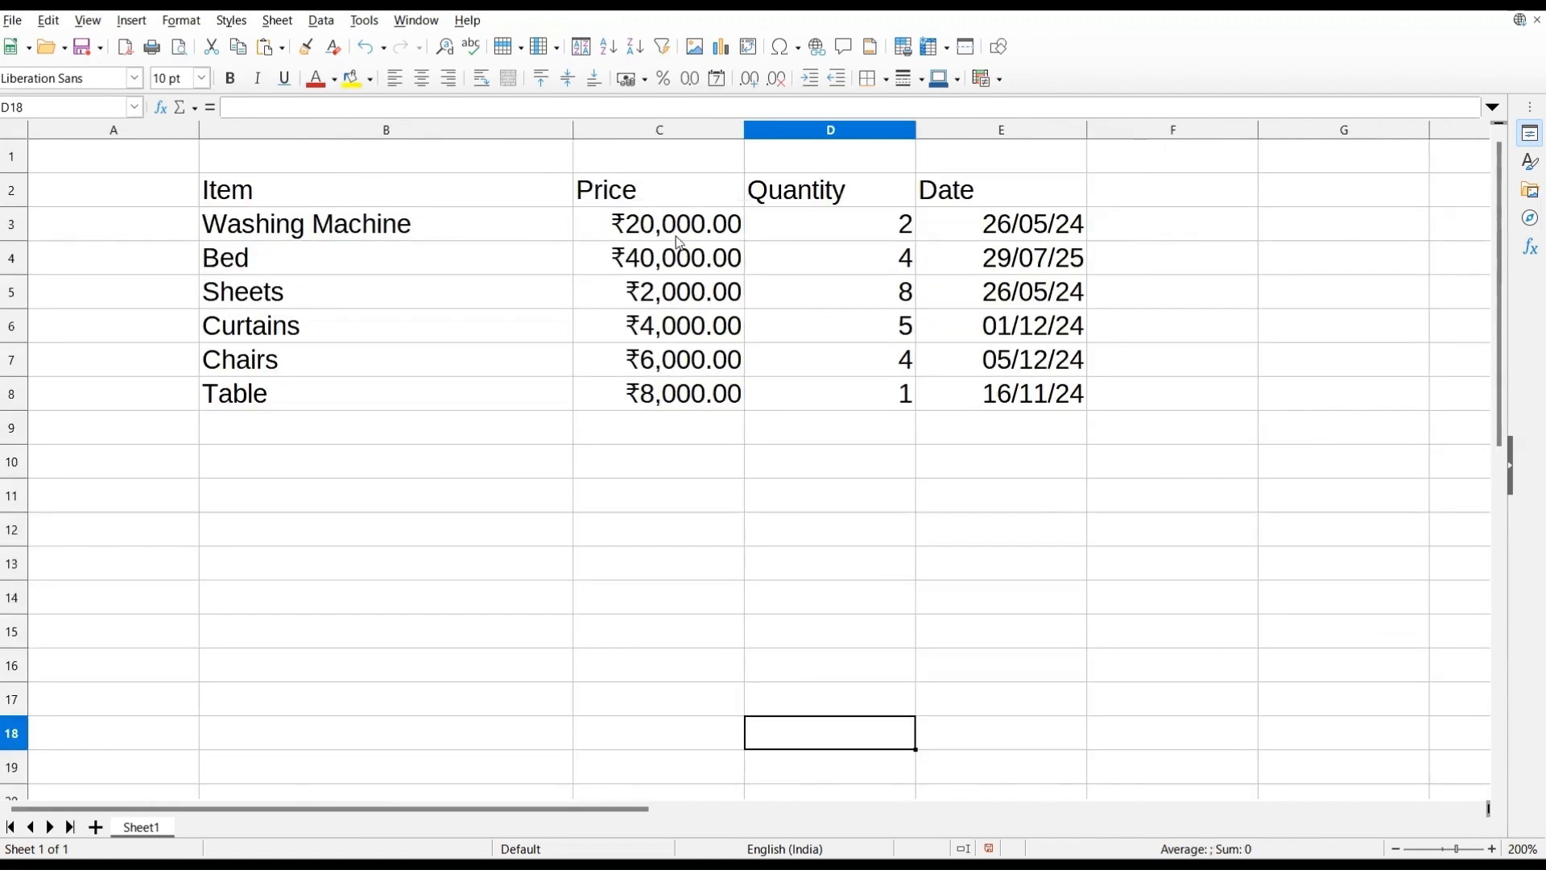
left_click_drag(679, 230, 670, 412)
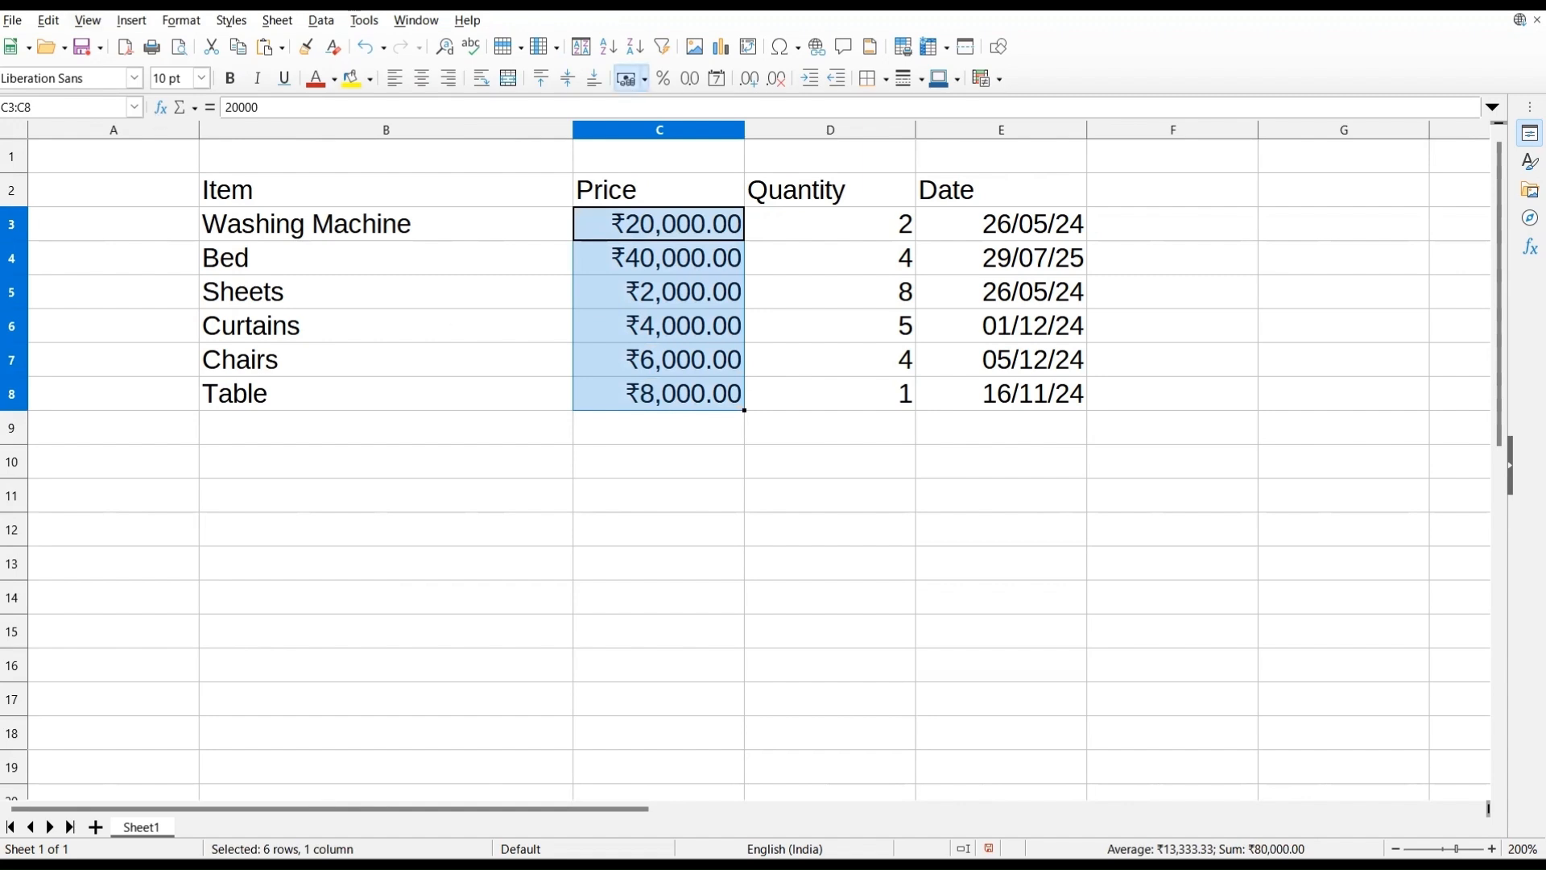
left_click(187, 22)
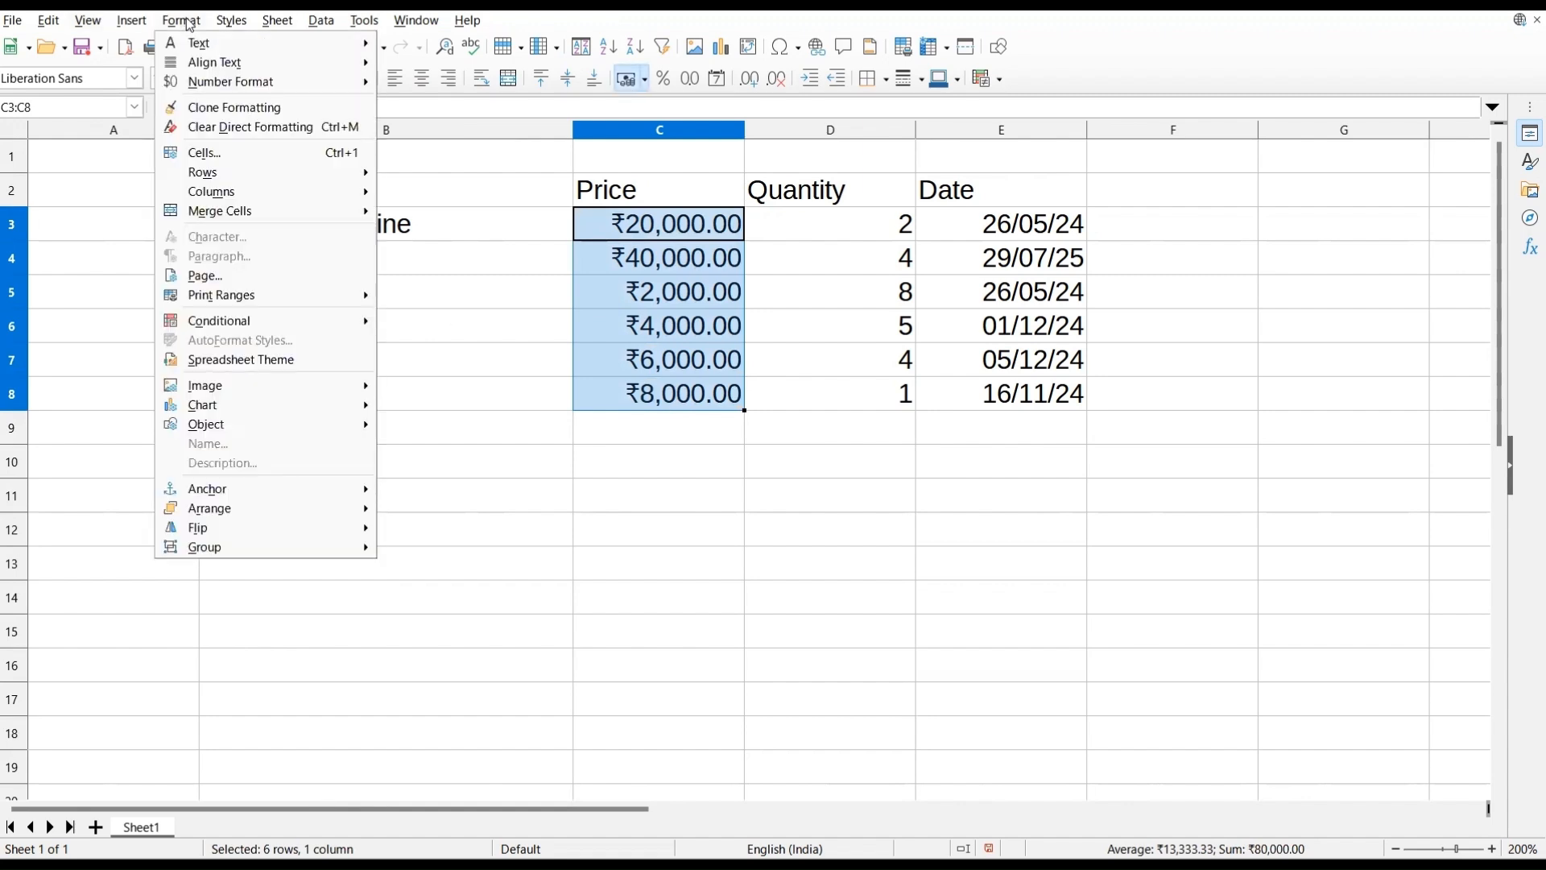
left_click(241, 153)
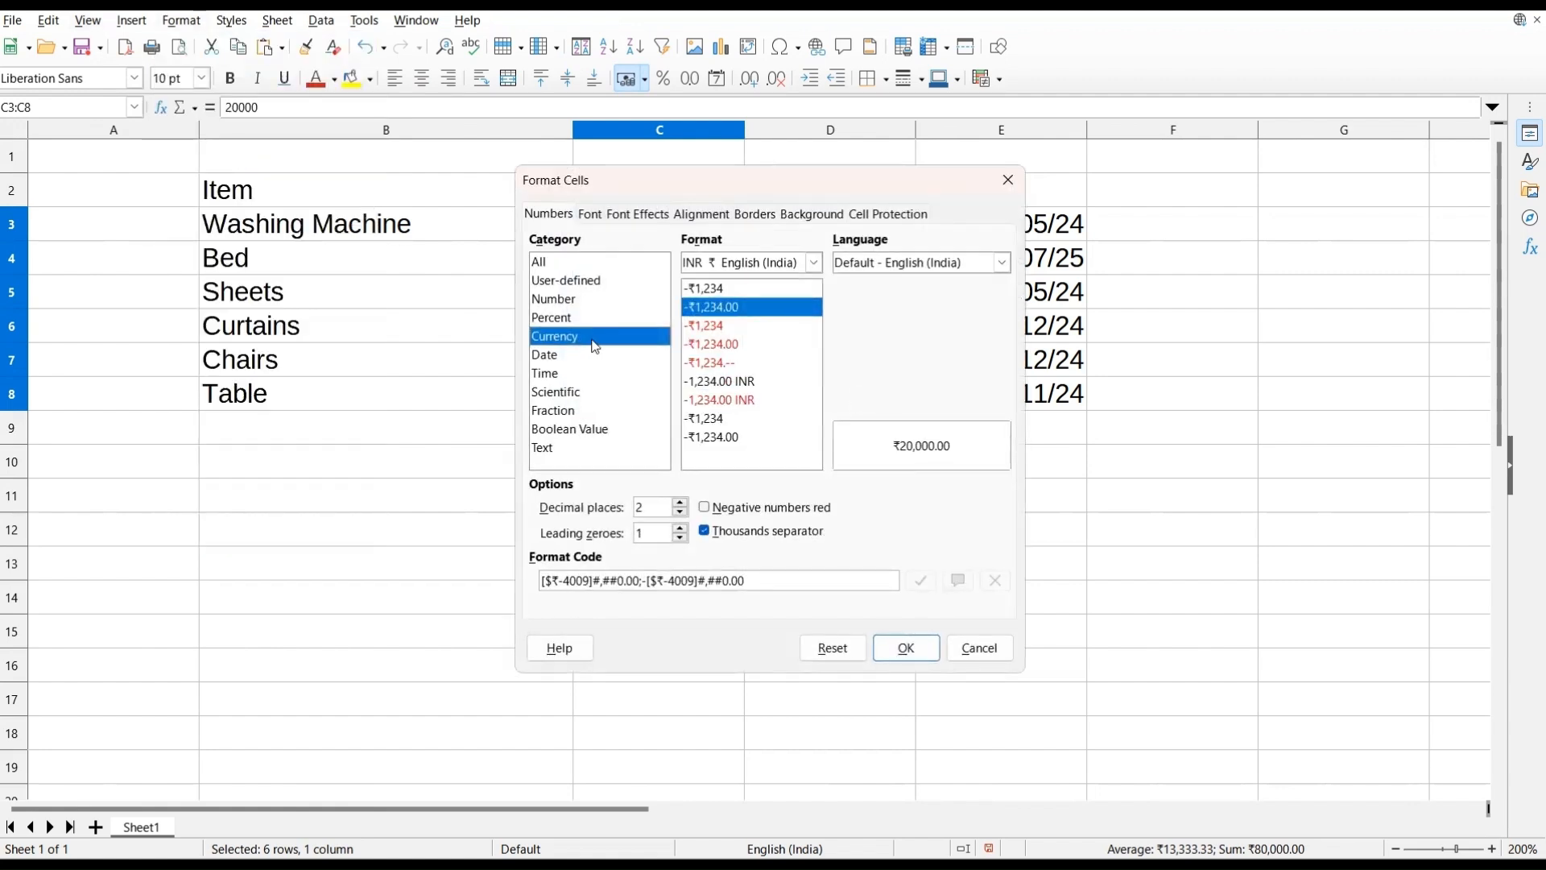
left_click(722, 399)
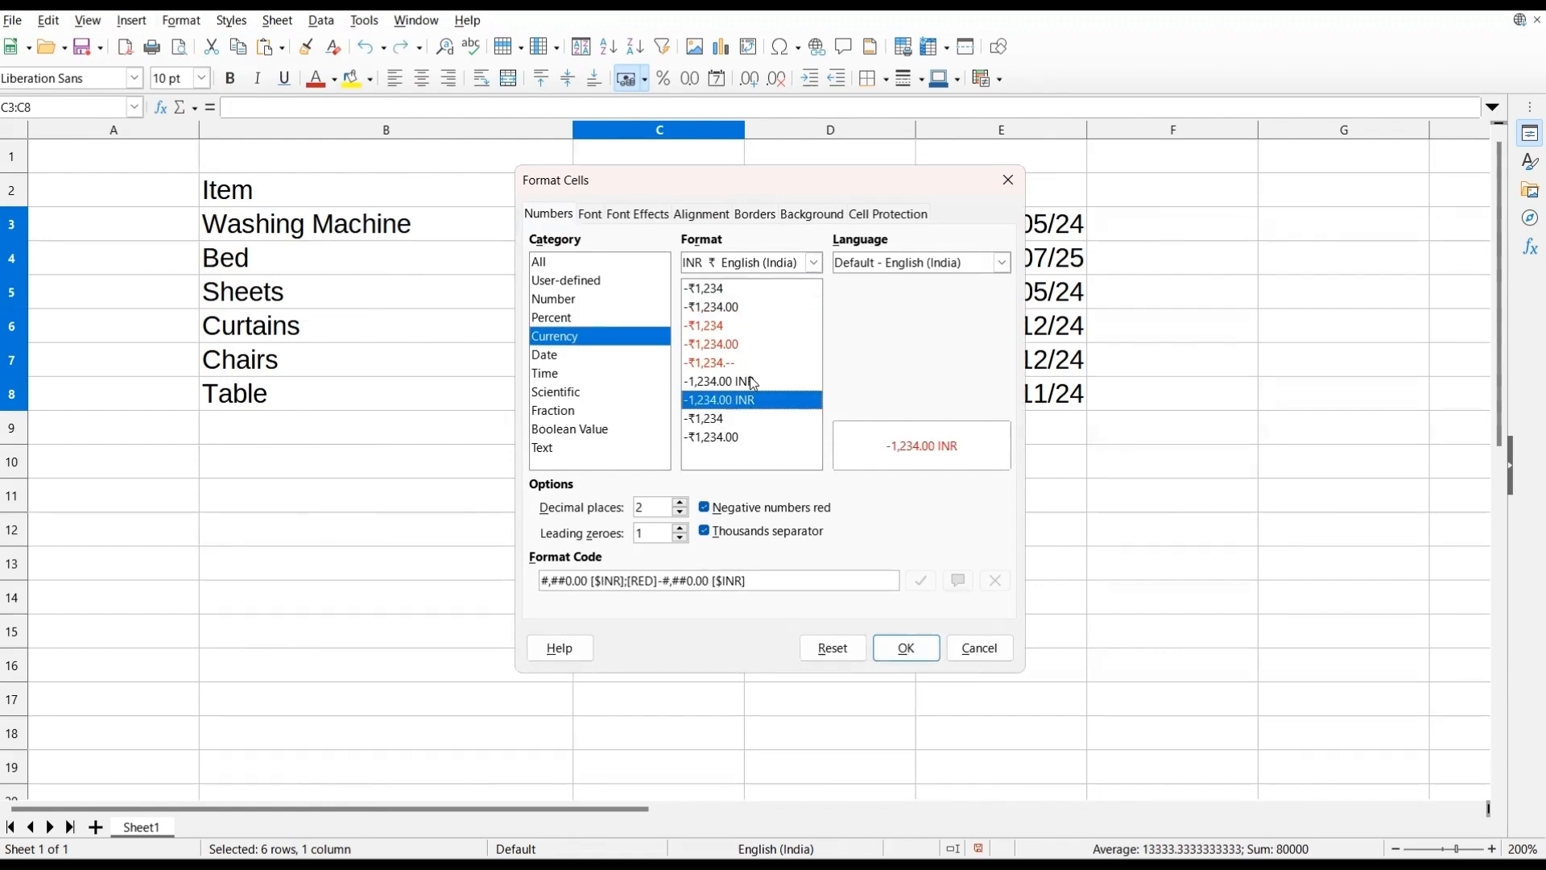
left_click(719, 289)
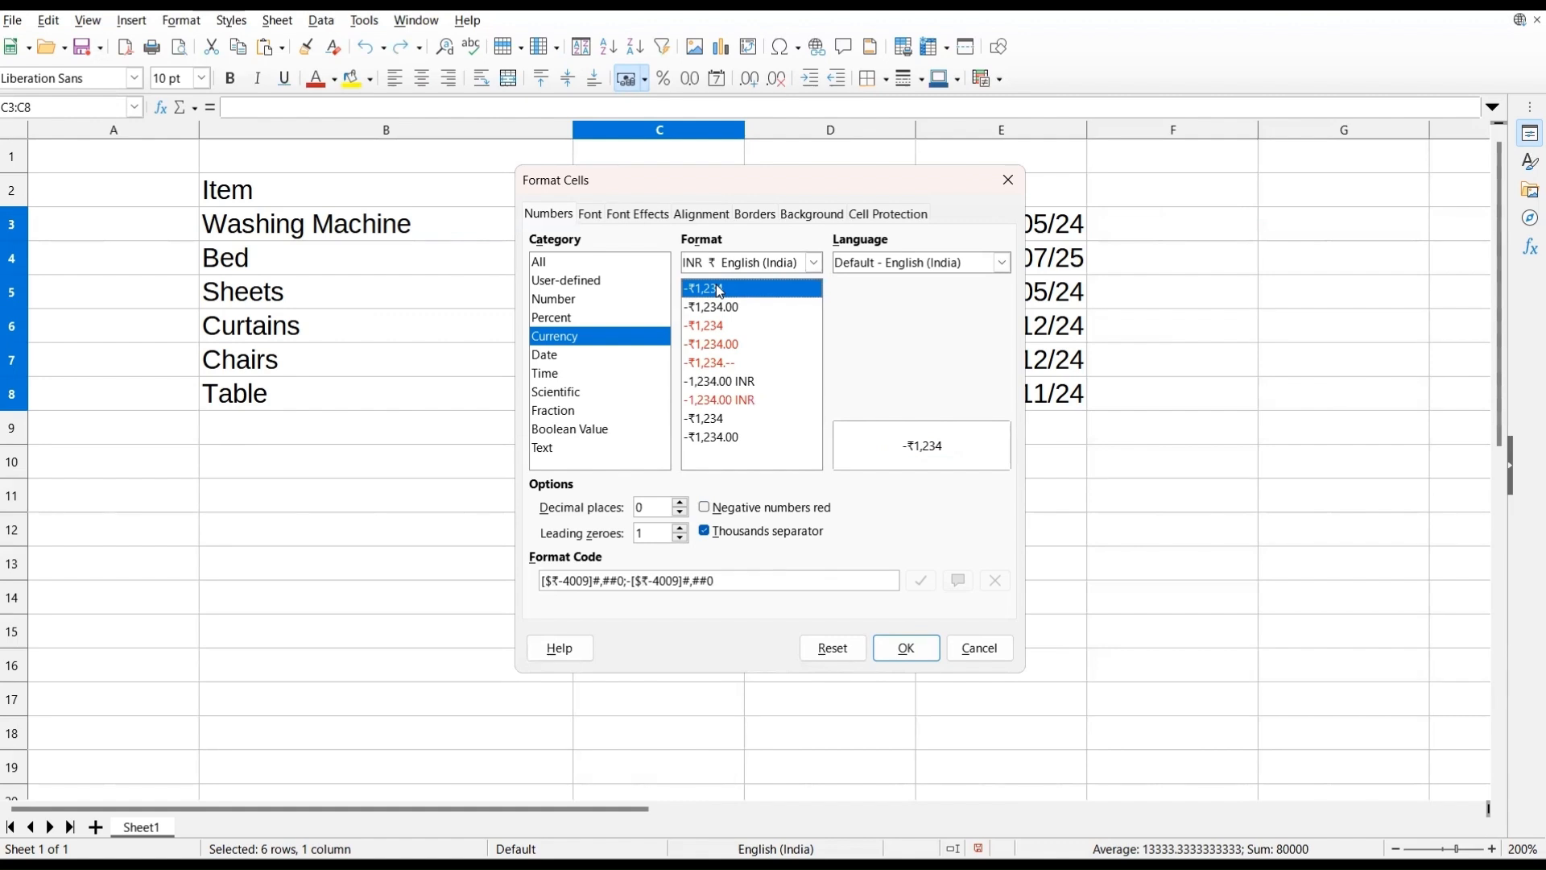
left_click(907, 649)
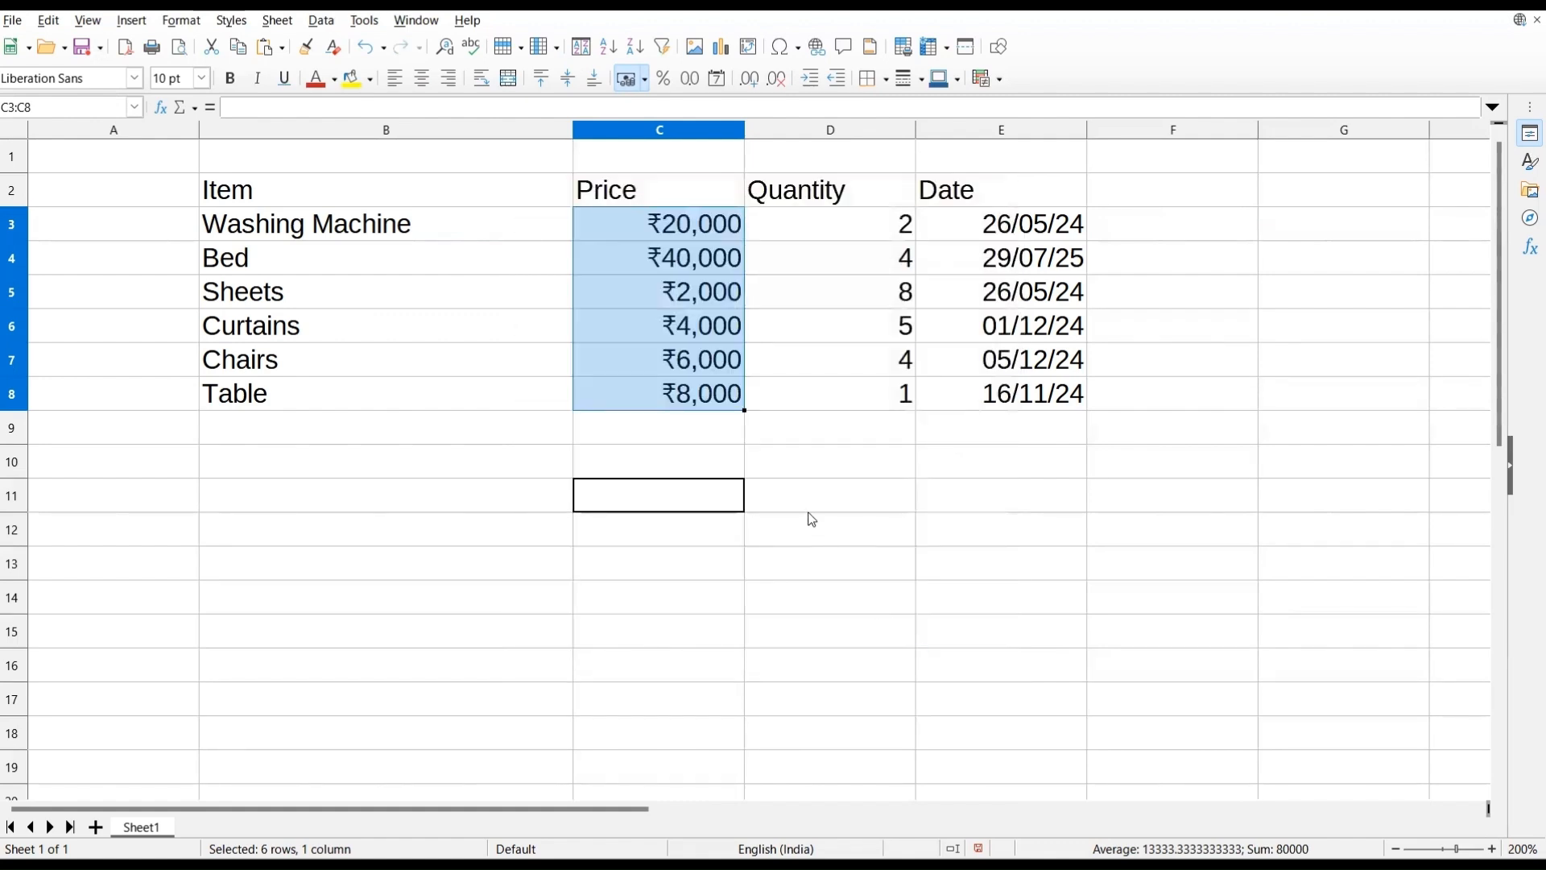
left_click(812, 520)
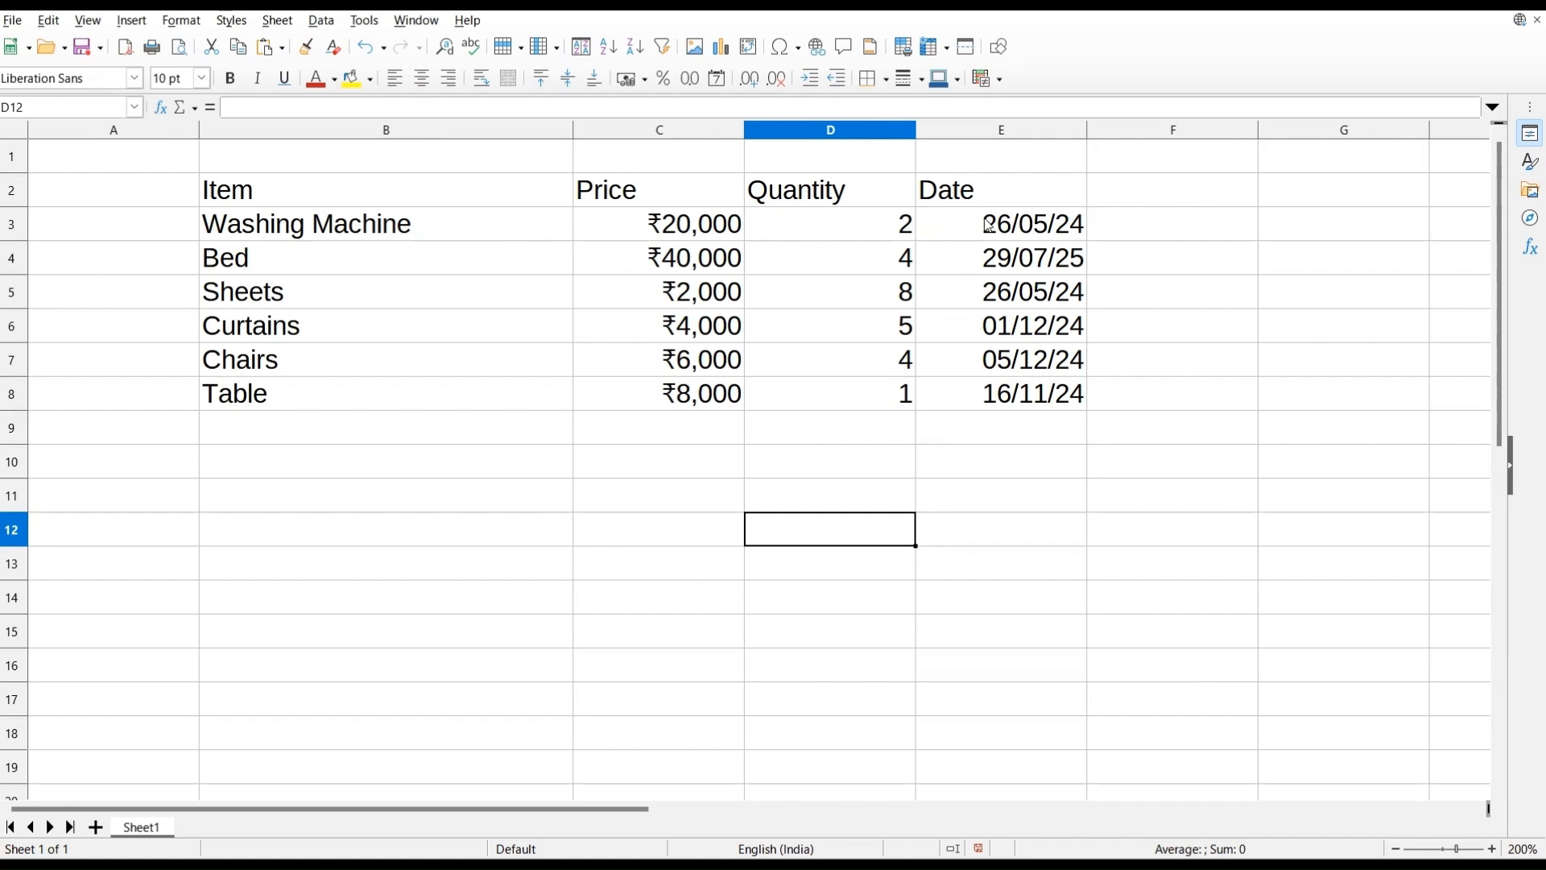
Step: Format the dates in E3:E8 with the 31 Dec 1999 date format
left_click_drag(968, 218, 971, 396)
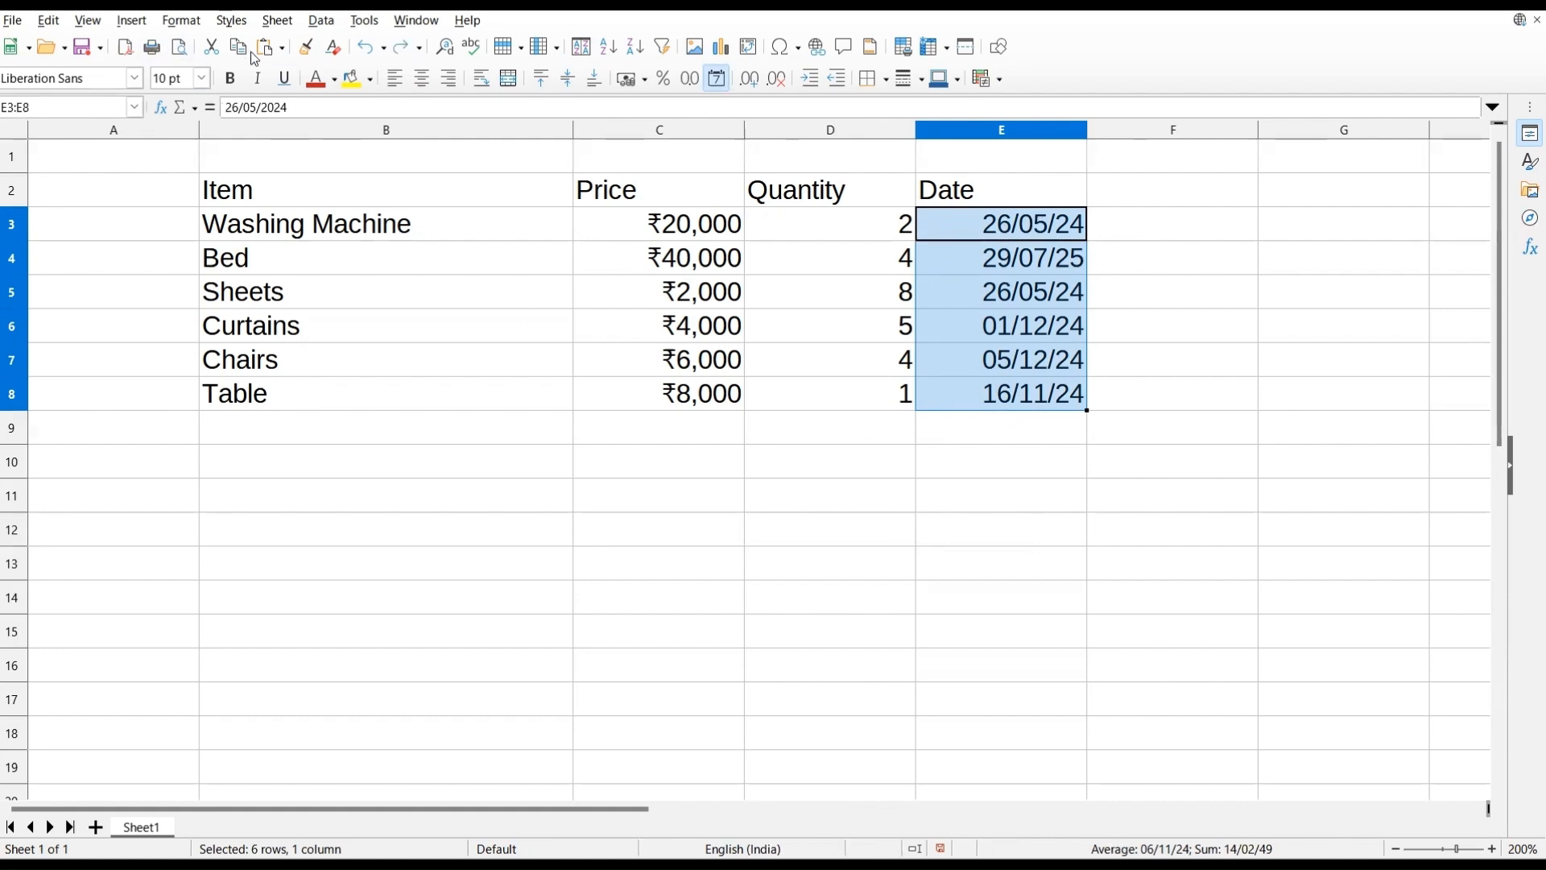
left_click(191, 26)
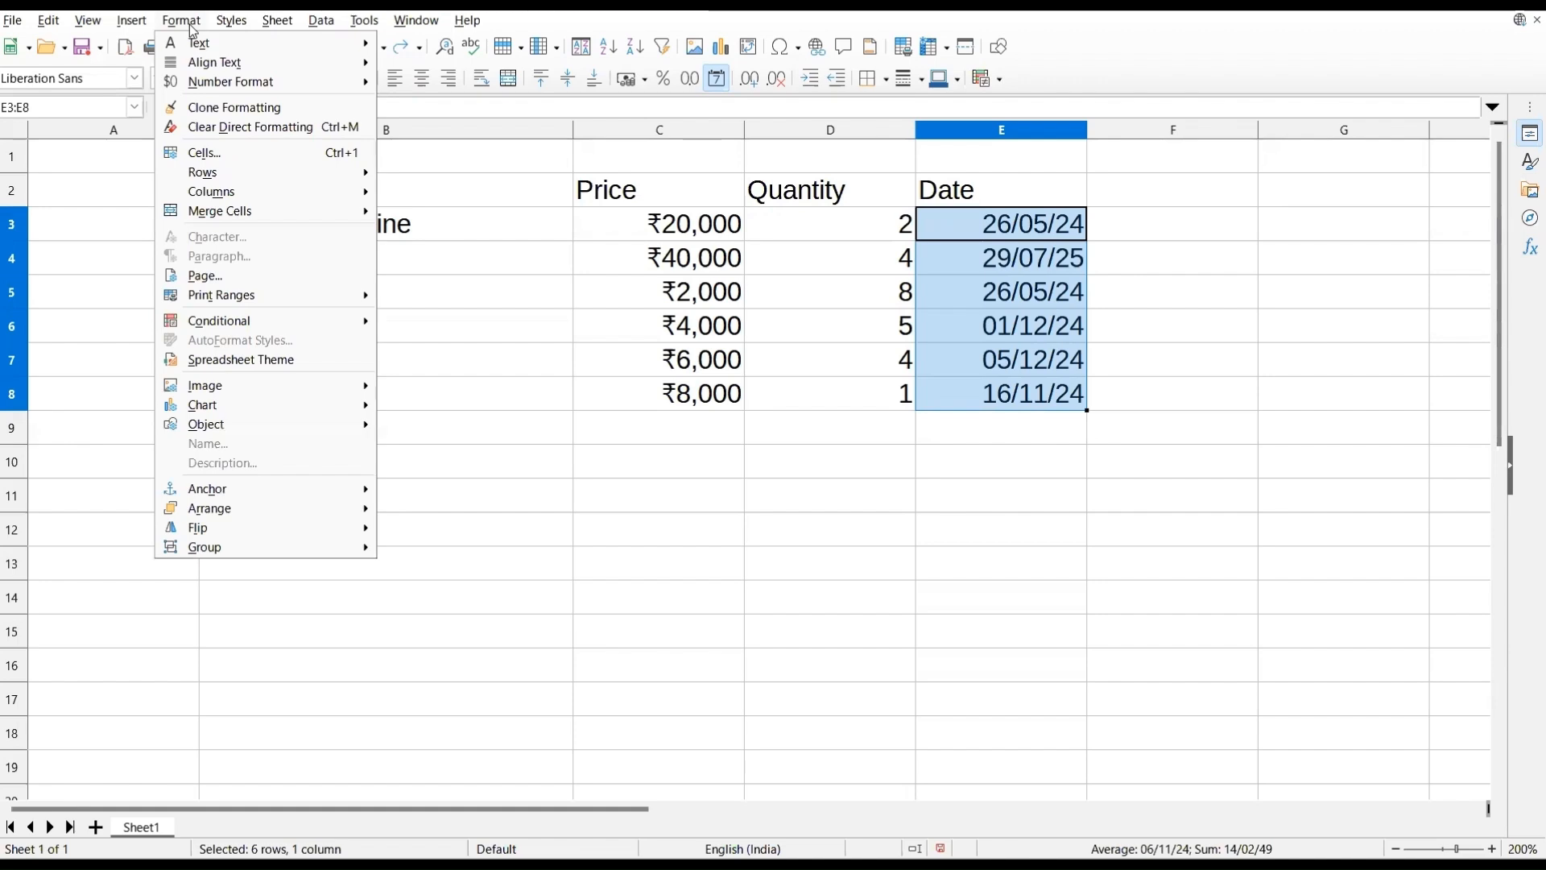
left_click(233, 148)
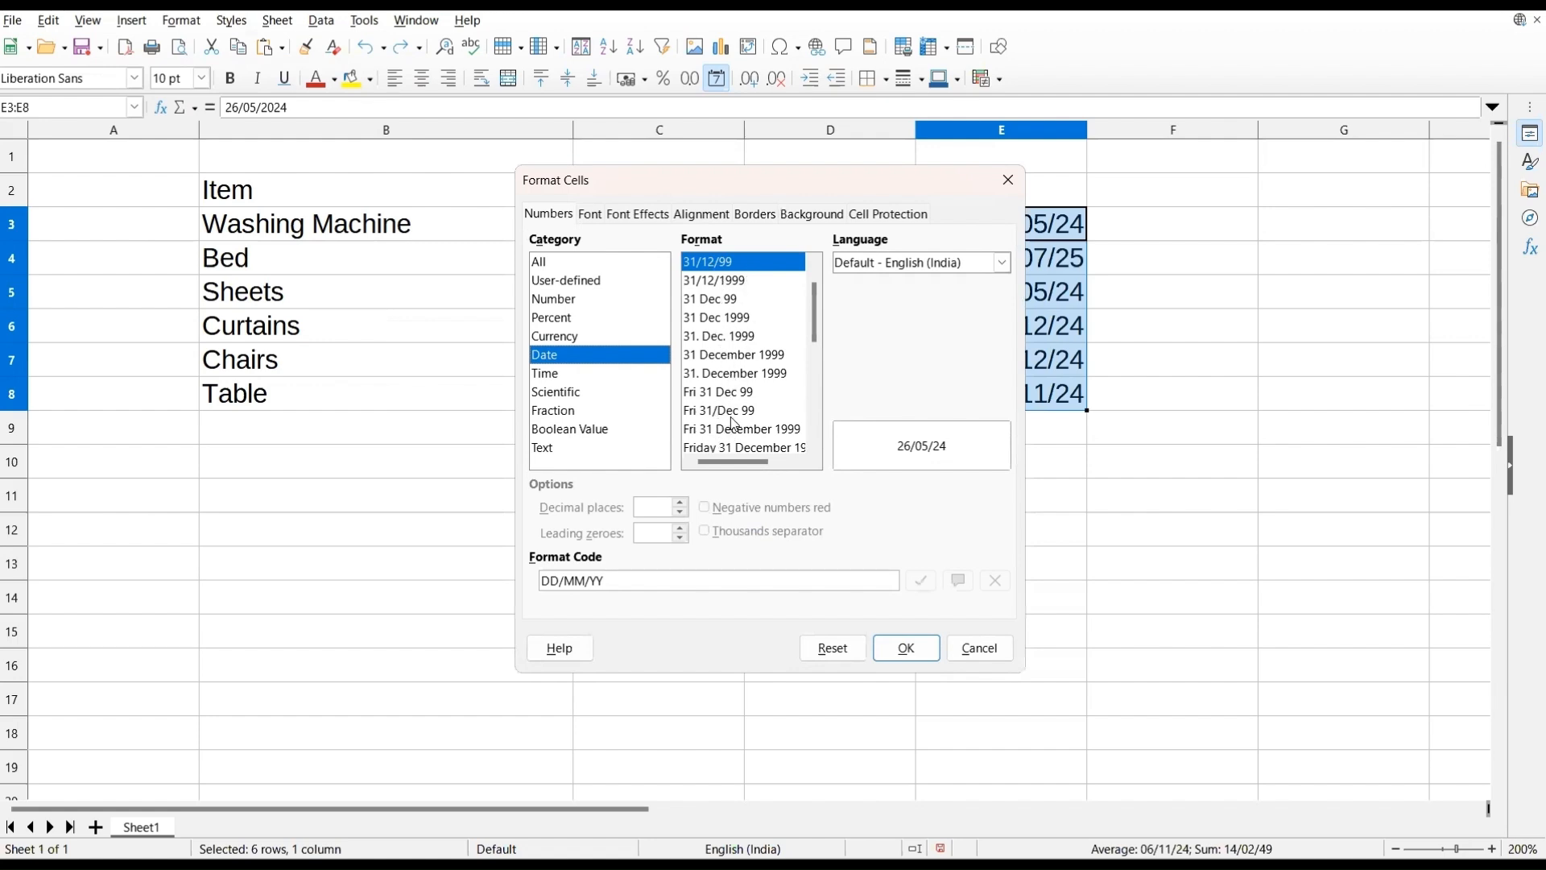
left_click(732, 319)
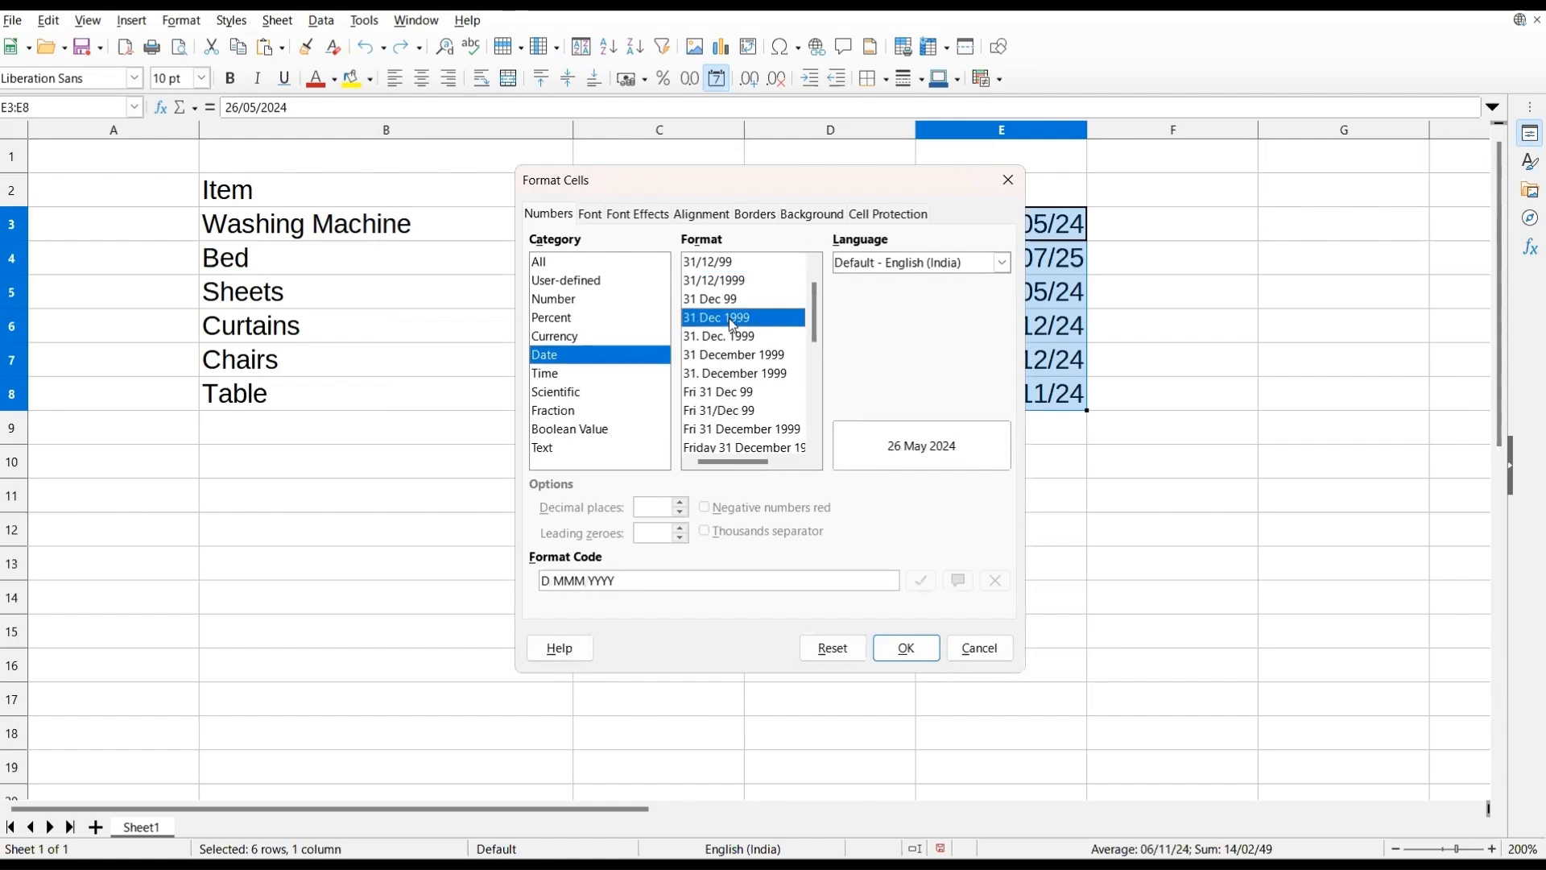
left_click(906, 648)
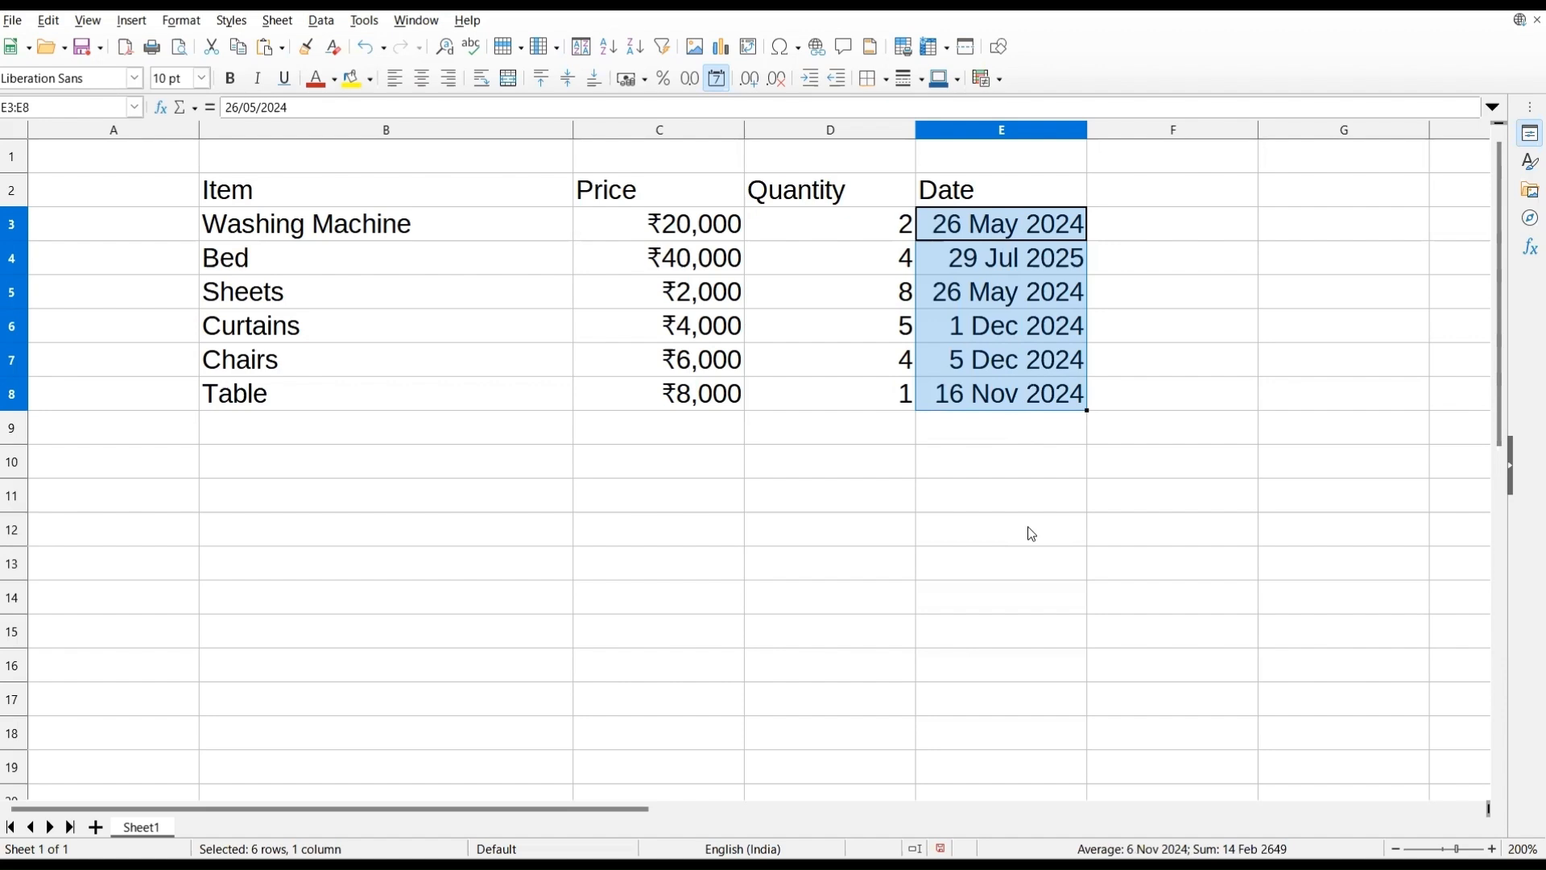
left_click(1245, 268)
Step: Format the quantities in D3:D8 with the -1234.57 number format with two decimal places
left_click_drag(877, 230, 859, 397)
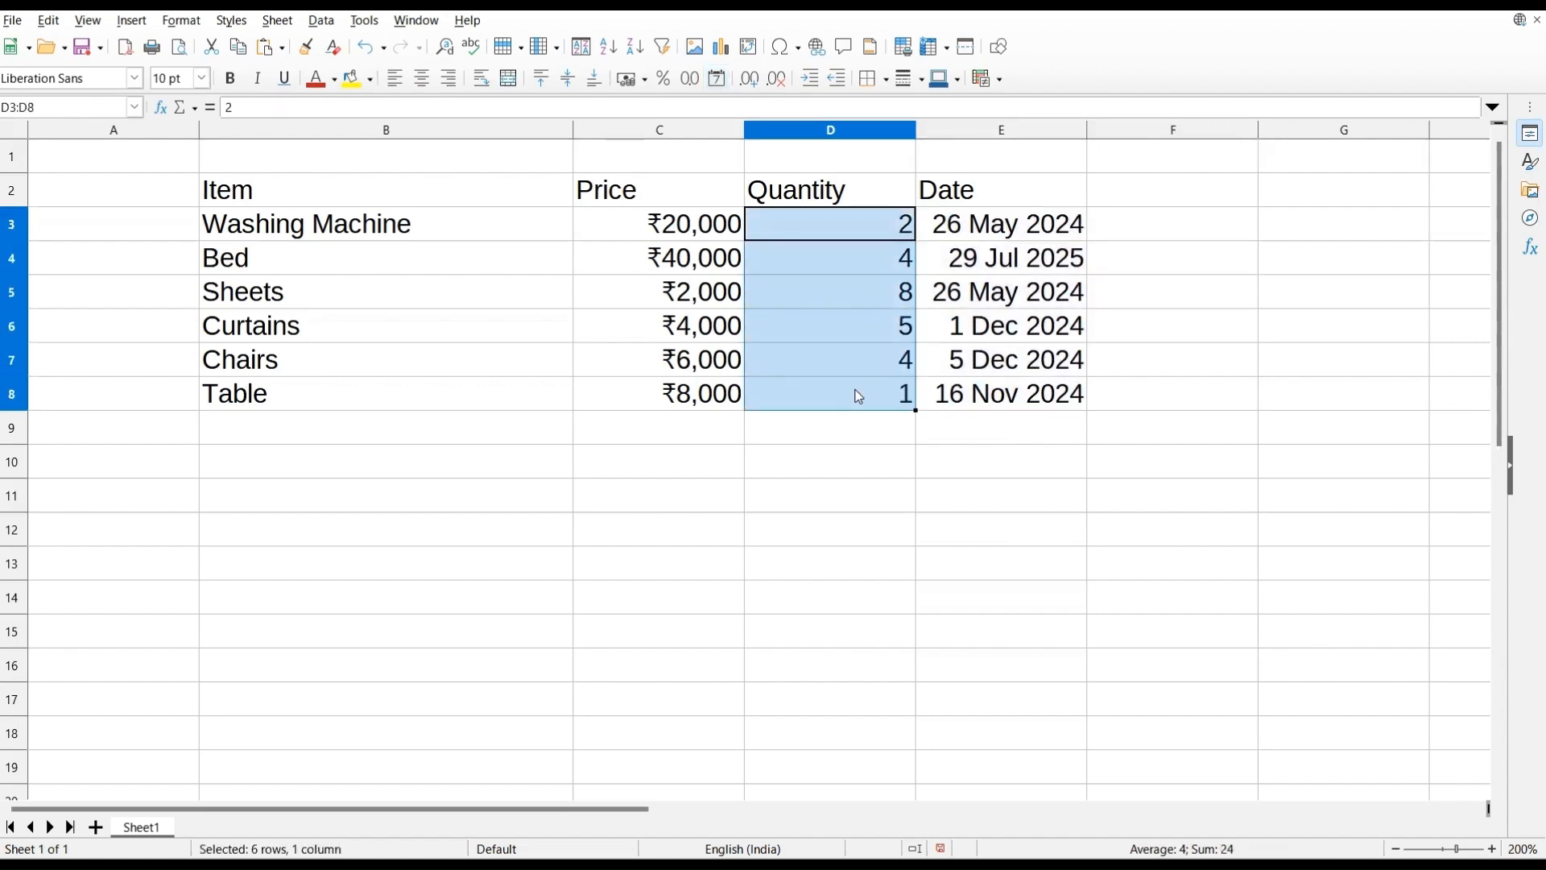
left_click(186, 28)
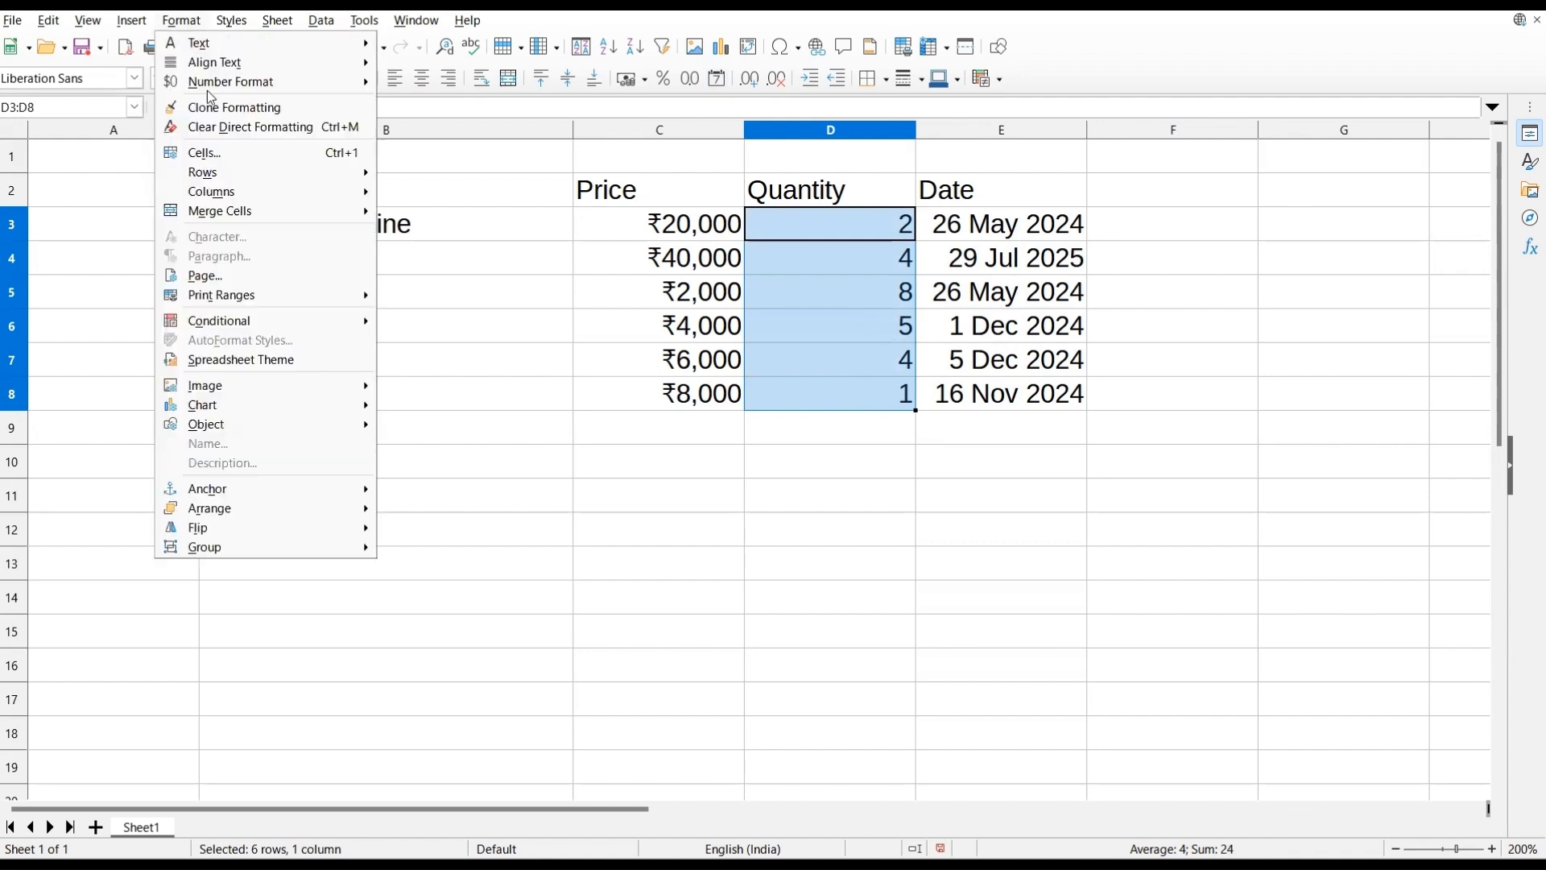
left_click(231, 153)
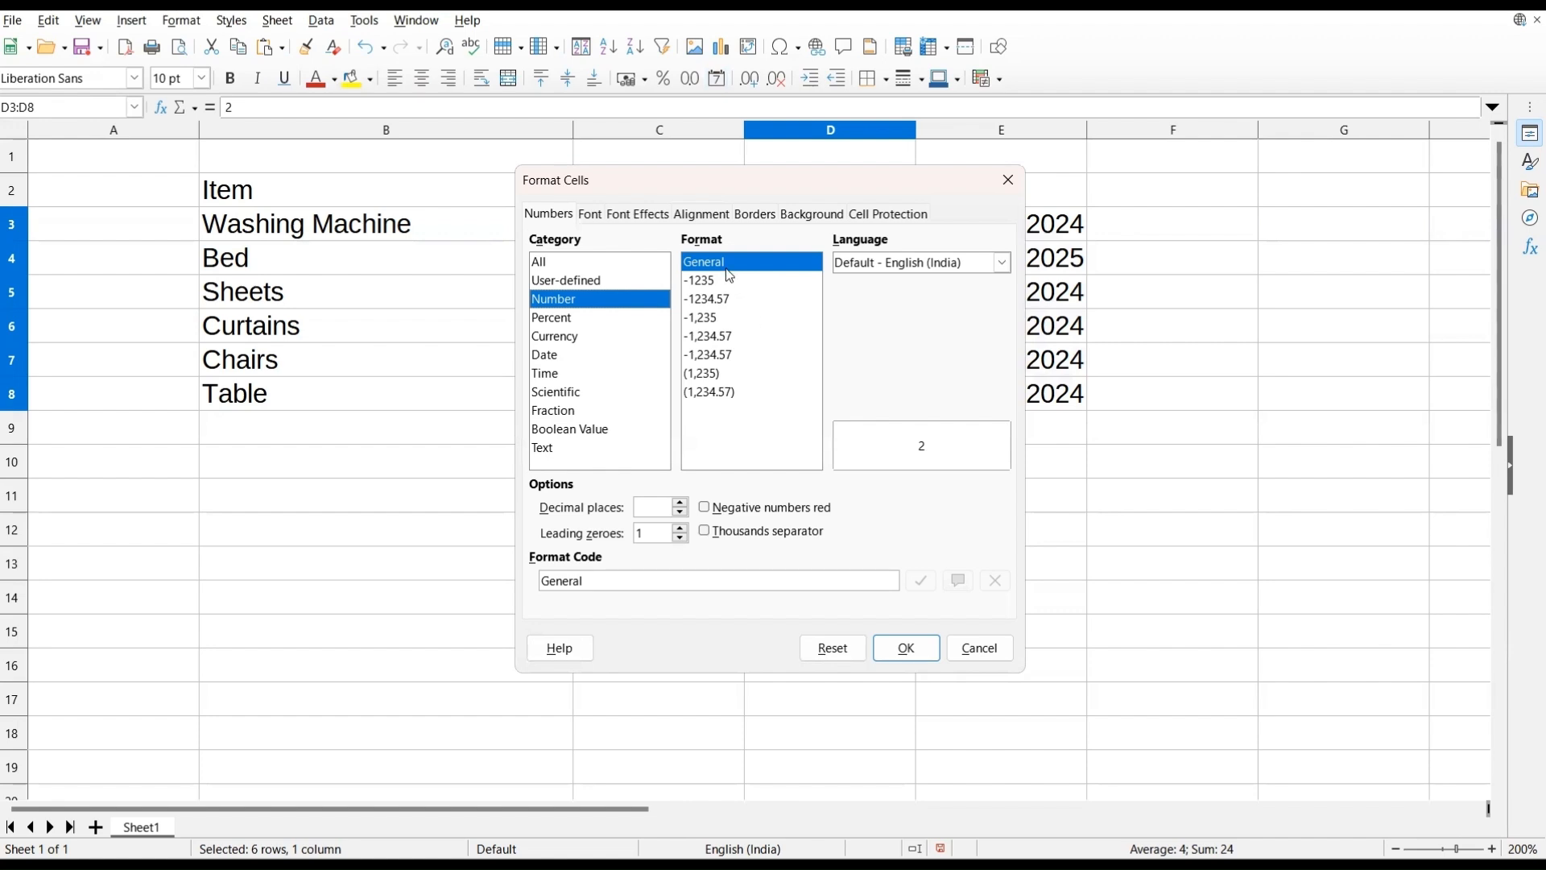
left_click(720, 301)
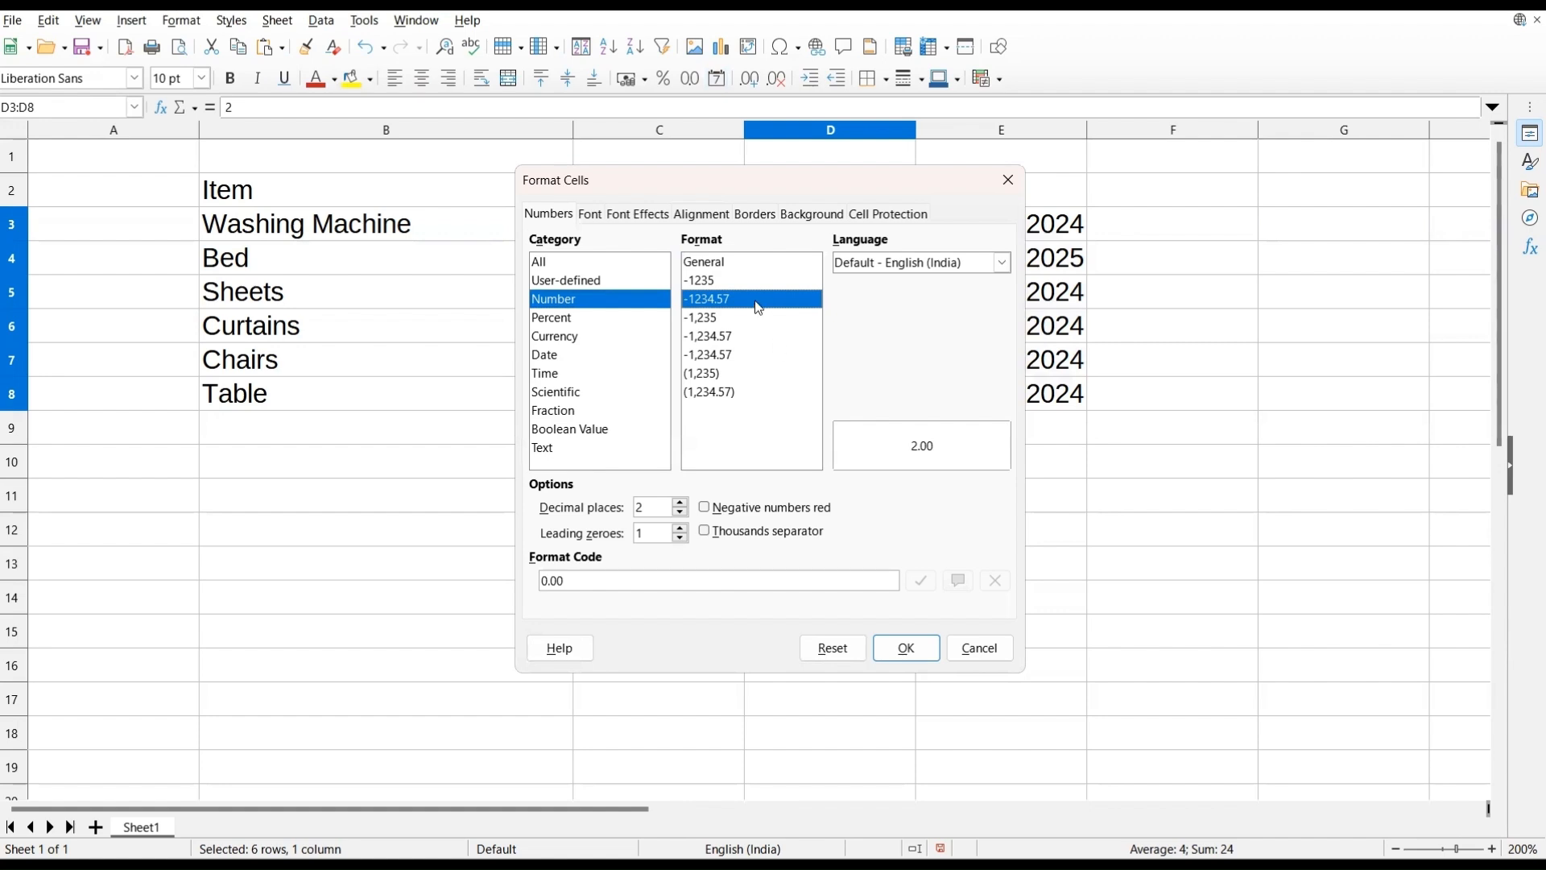
left_click(902, 654)
left_click(897, 662)
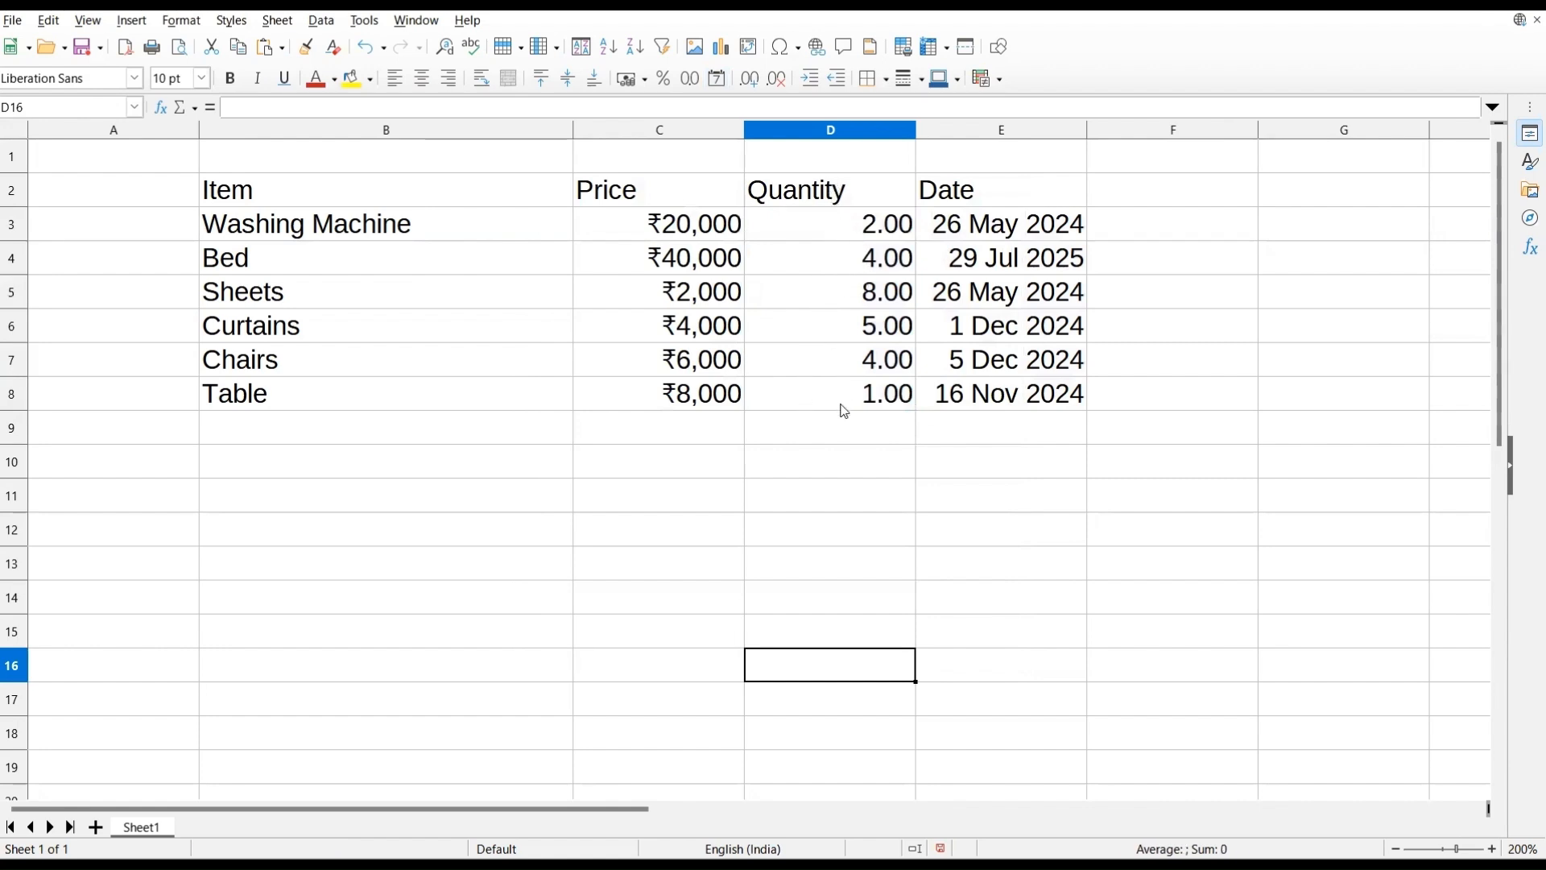
Step: Compare several time formats for the empty cell D16 and apply the 37:46.00 format
left_click(182, 20)
left_click(220, 148)
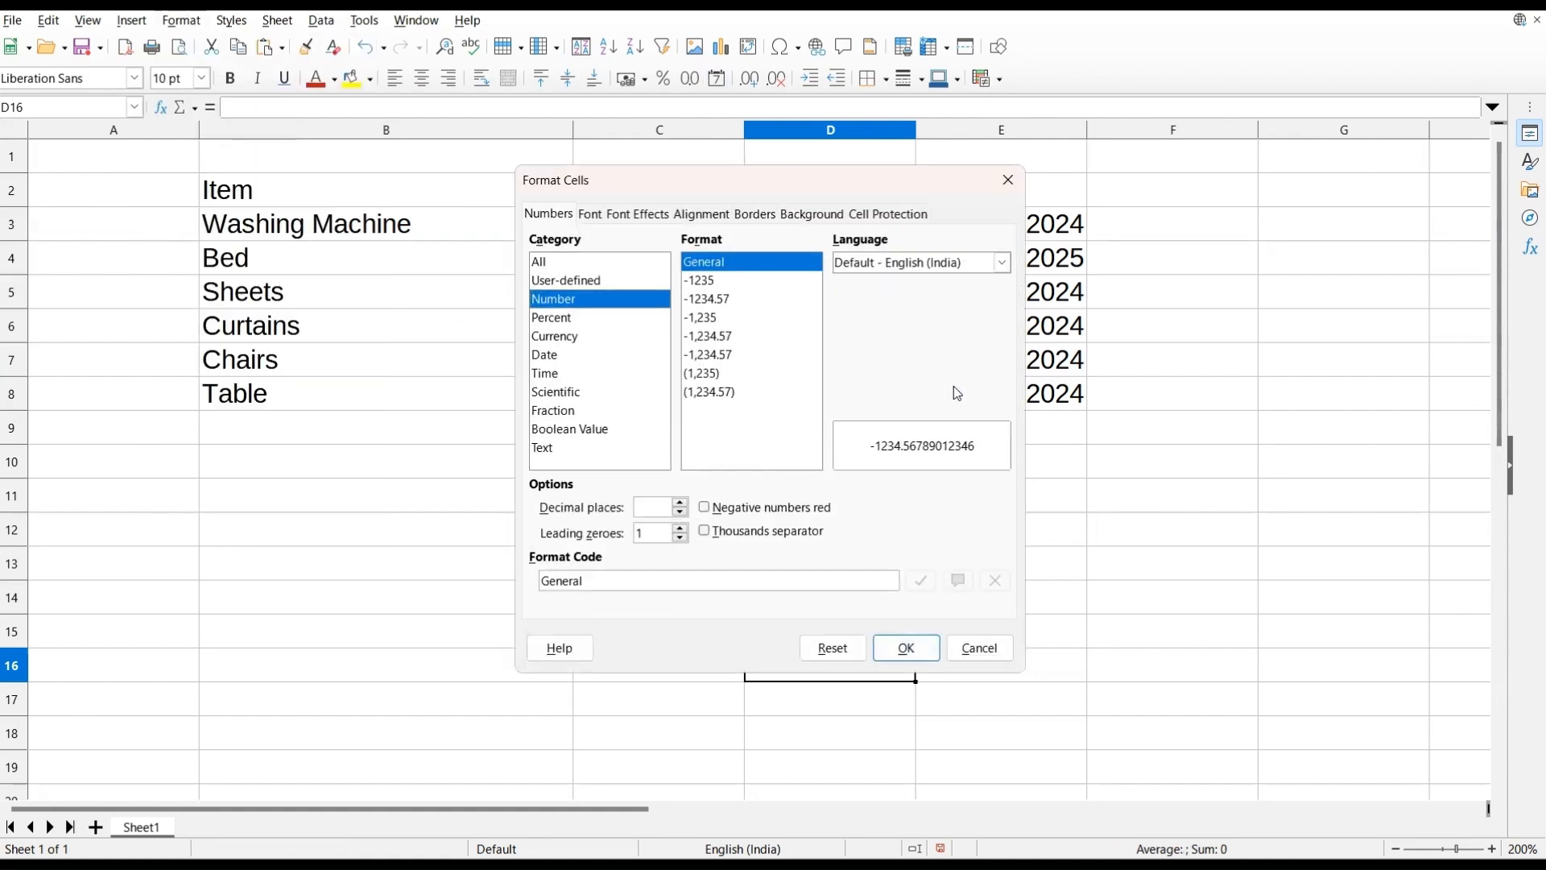
left_click(558, 377)
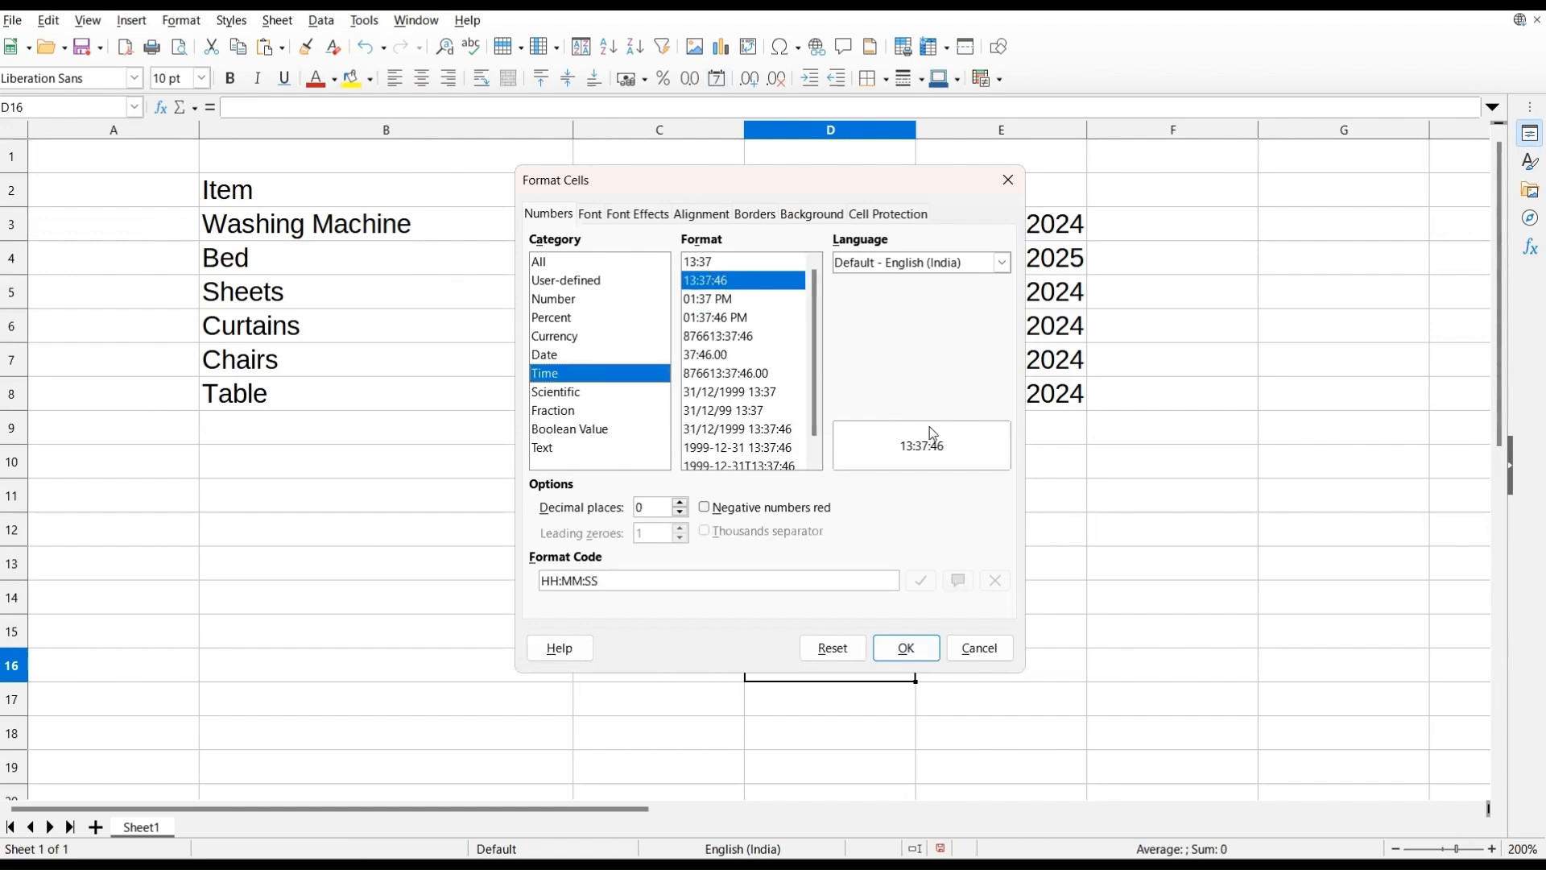
left_click(713, 261)
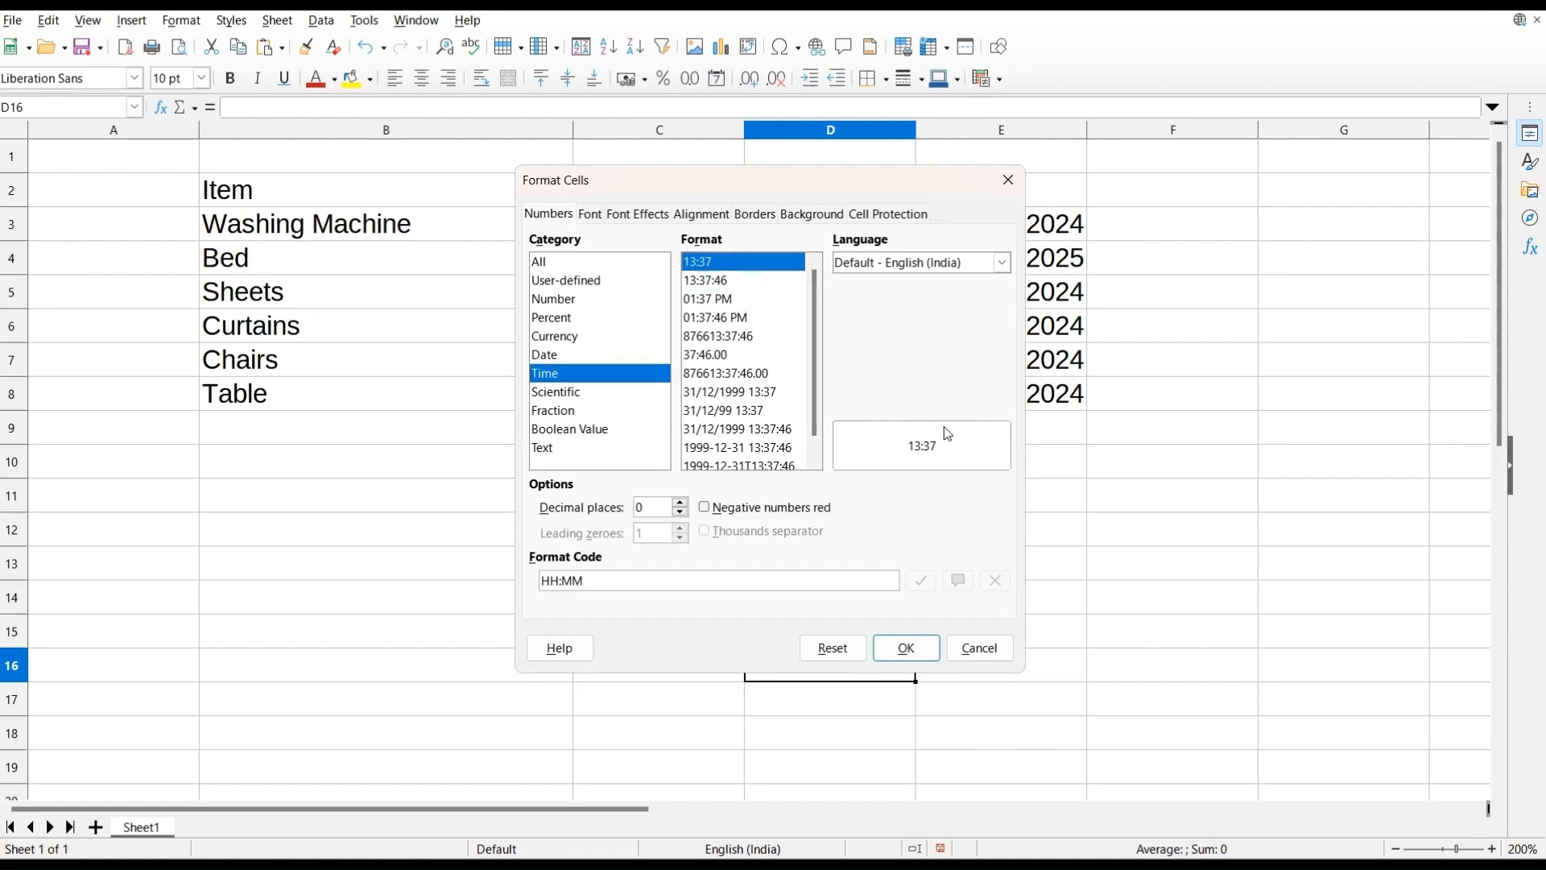
left_click(713, 280)
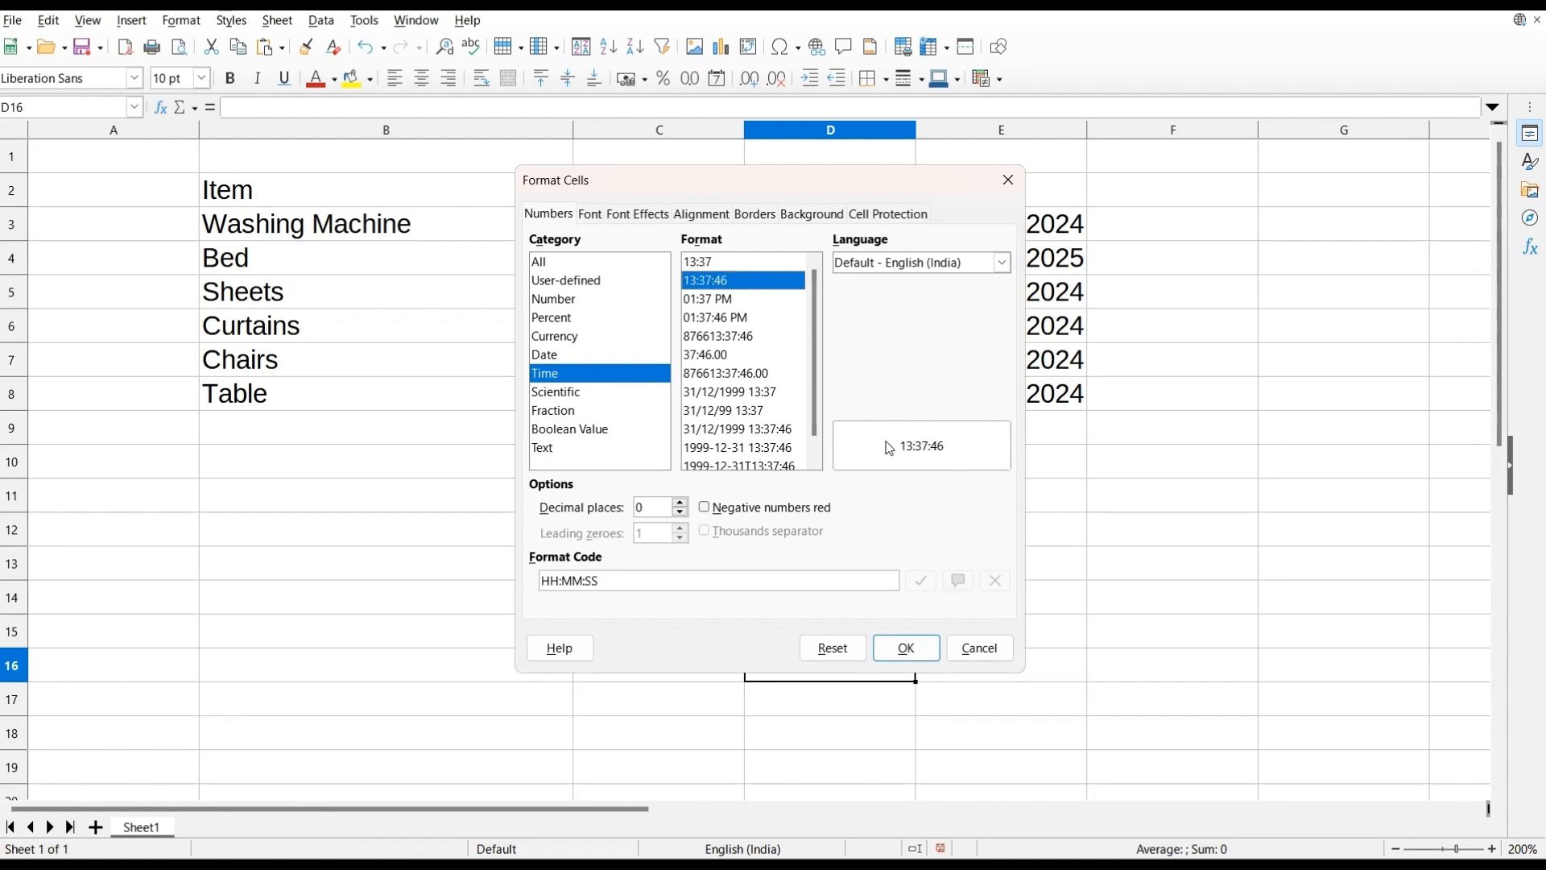
left_click(720, 319)
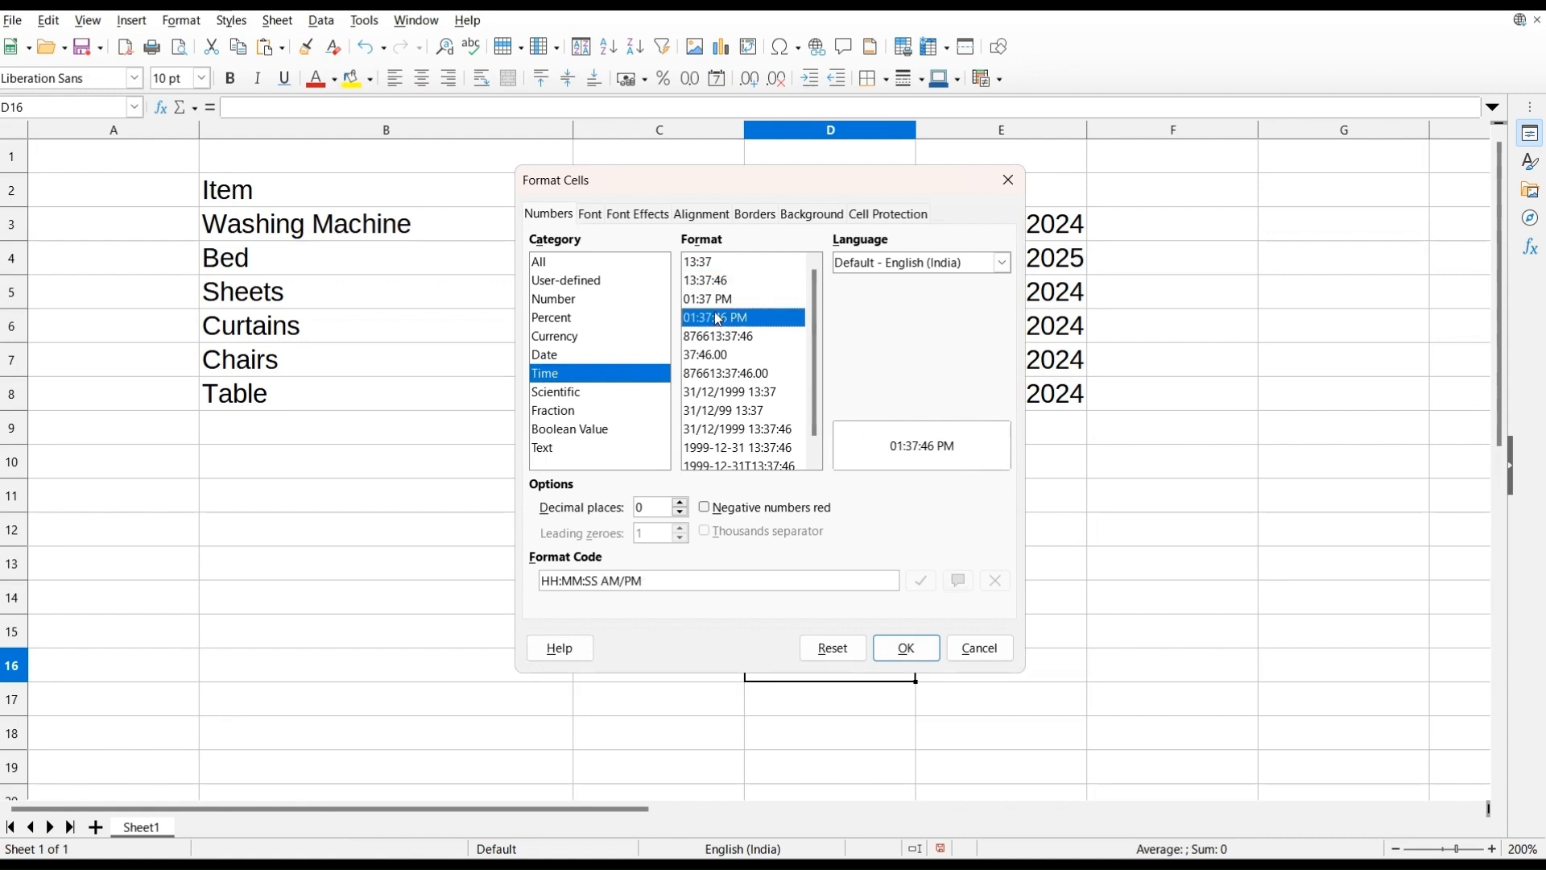
left_click(711, 341)
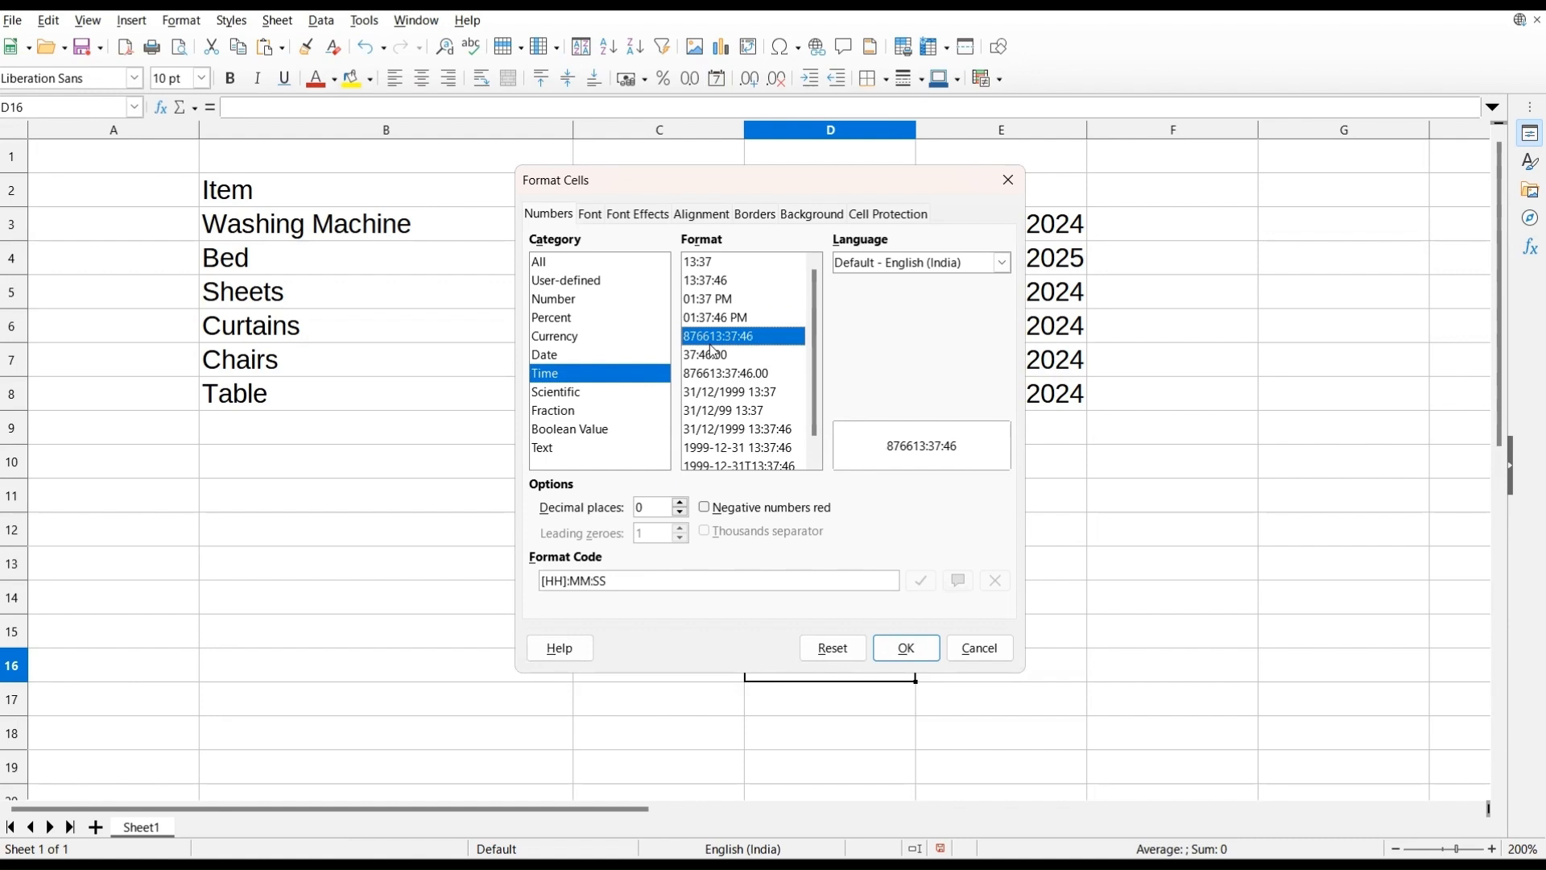
left_click(712, 354)
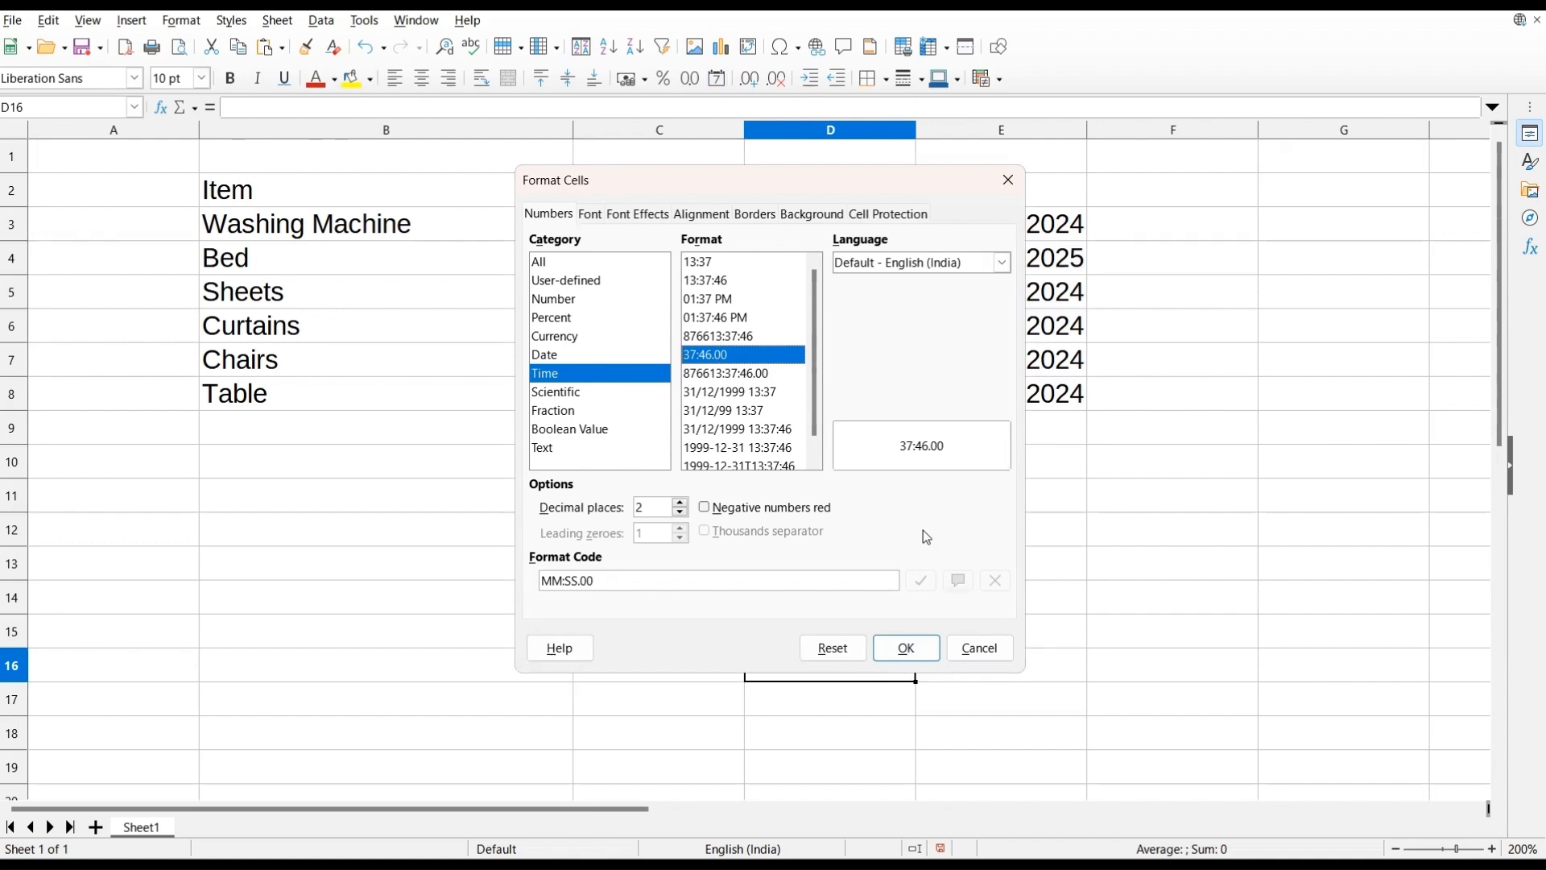
left_click(918, 647)
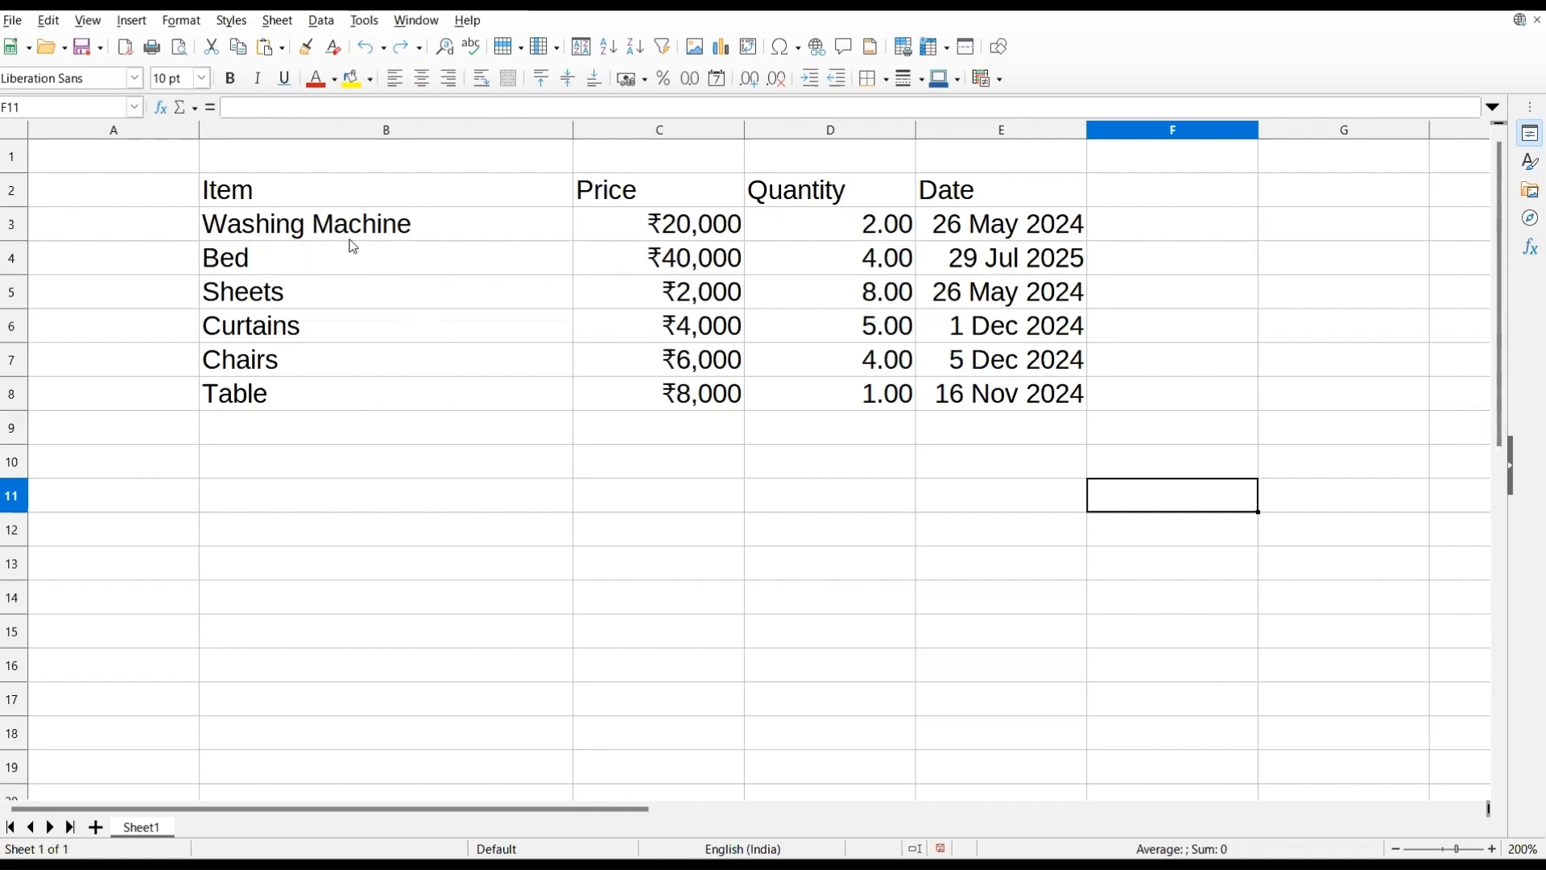
Step: Narrow column B until the Washing Machine entry is cut off, and wrap the text in cell B3
left_click_drag(574, 131, 347, 134)
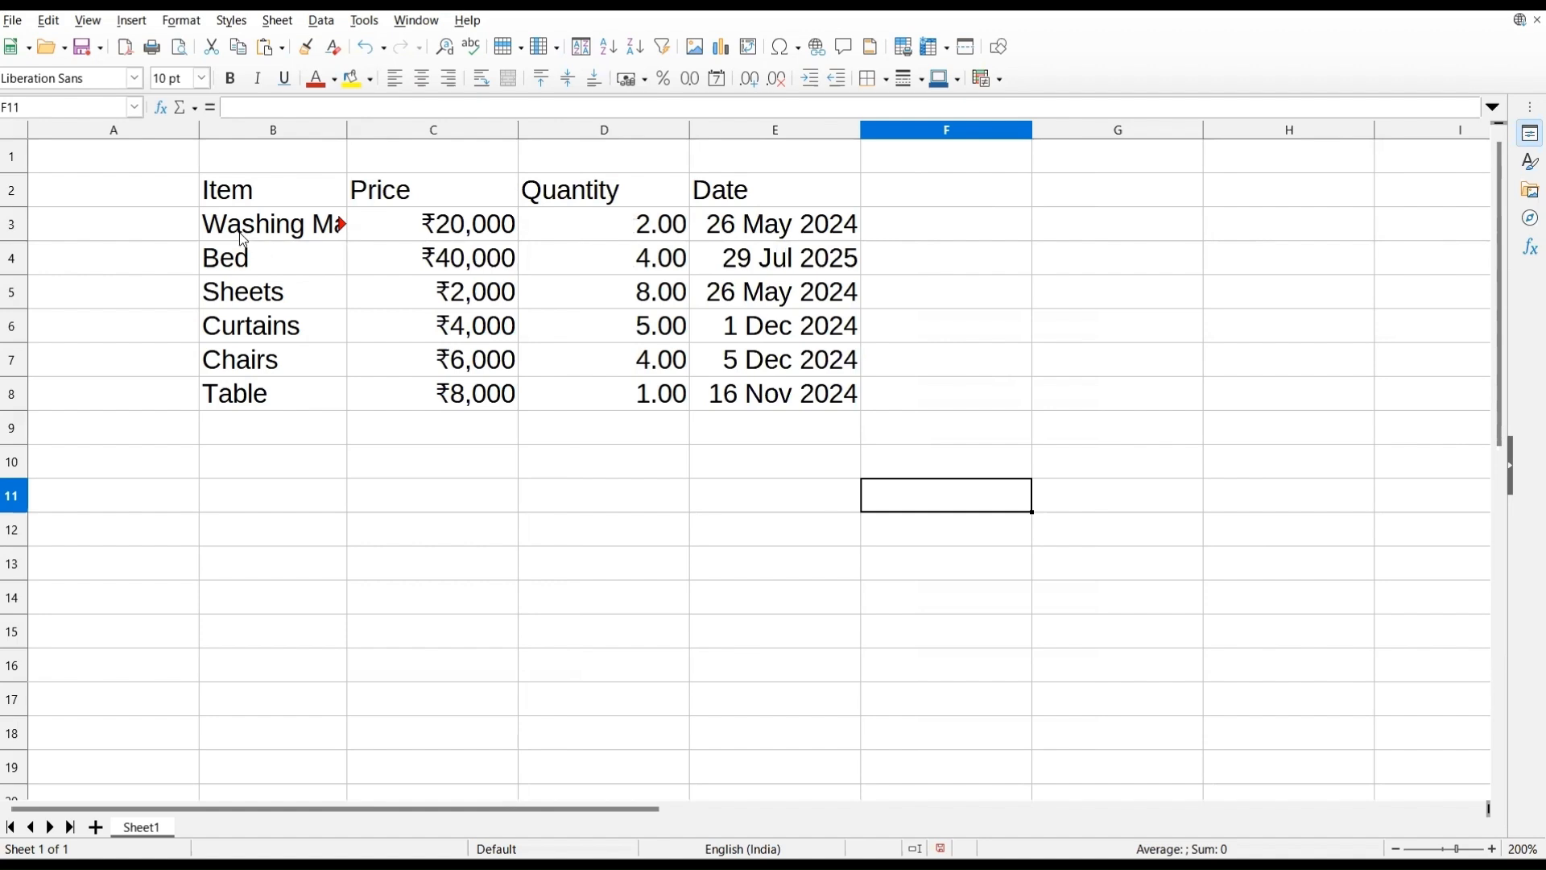
left_click(289, 240)
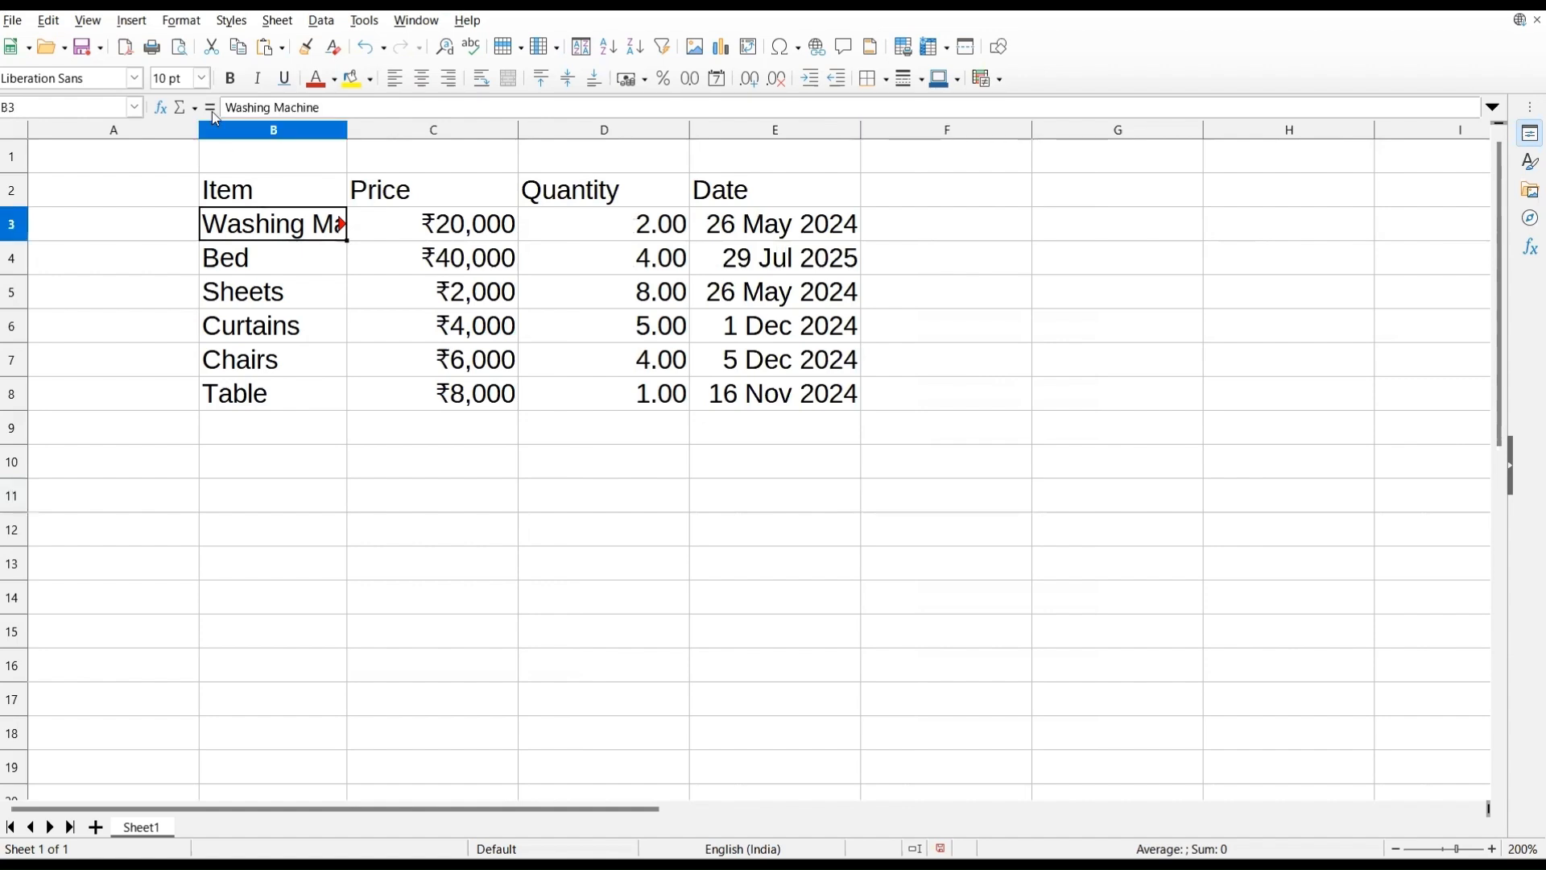
left_click(185, 21)
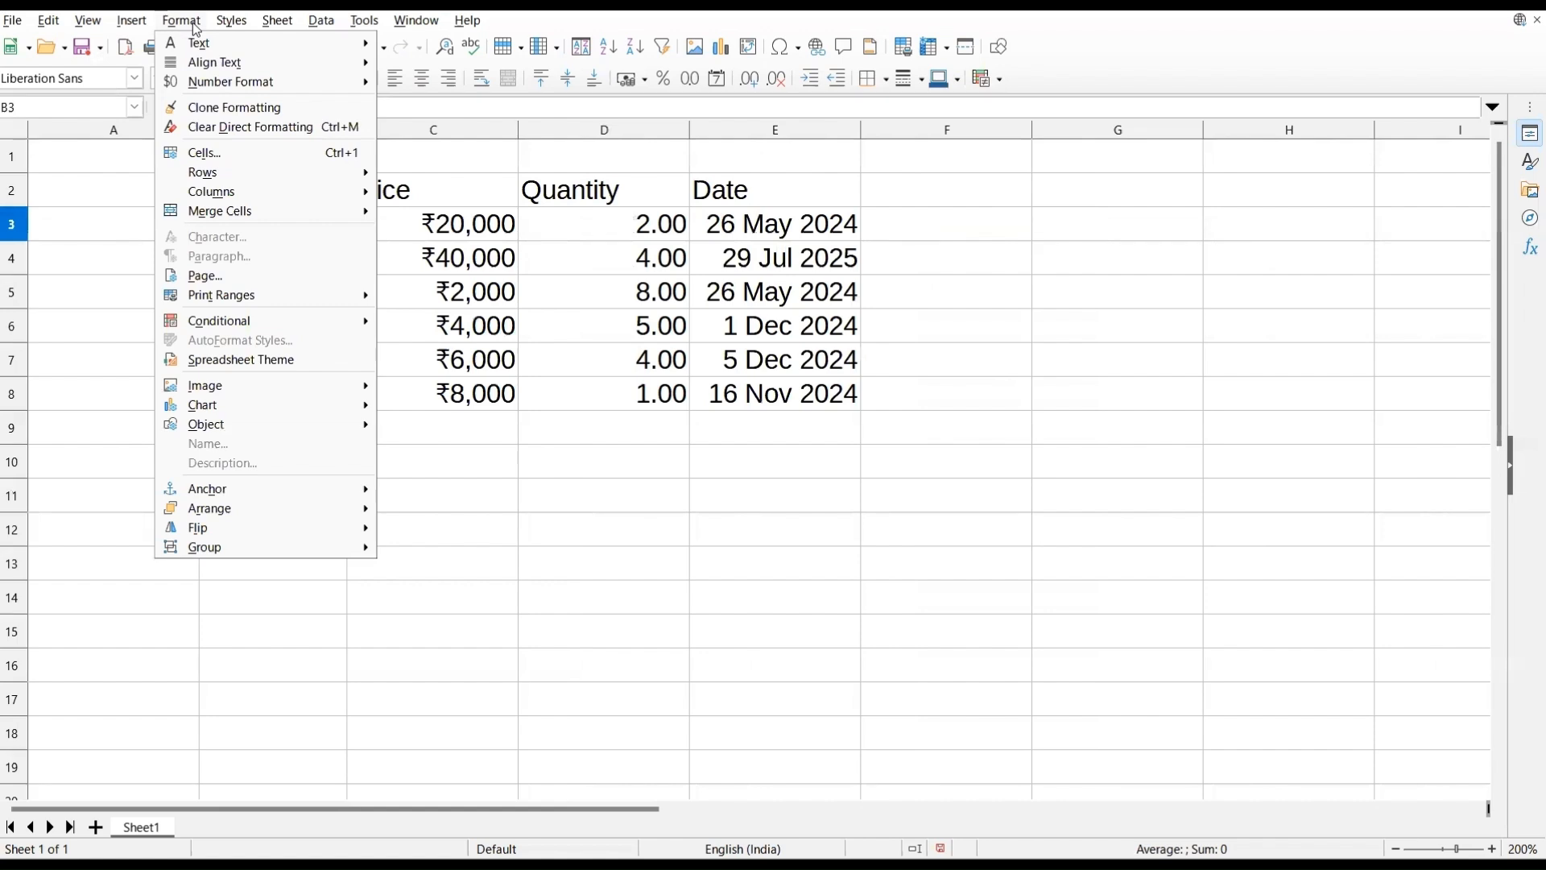
mouse_move(368, 39)
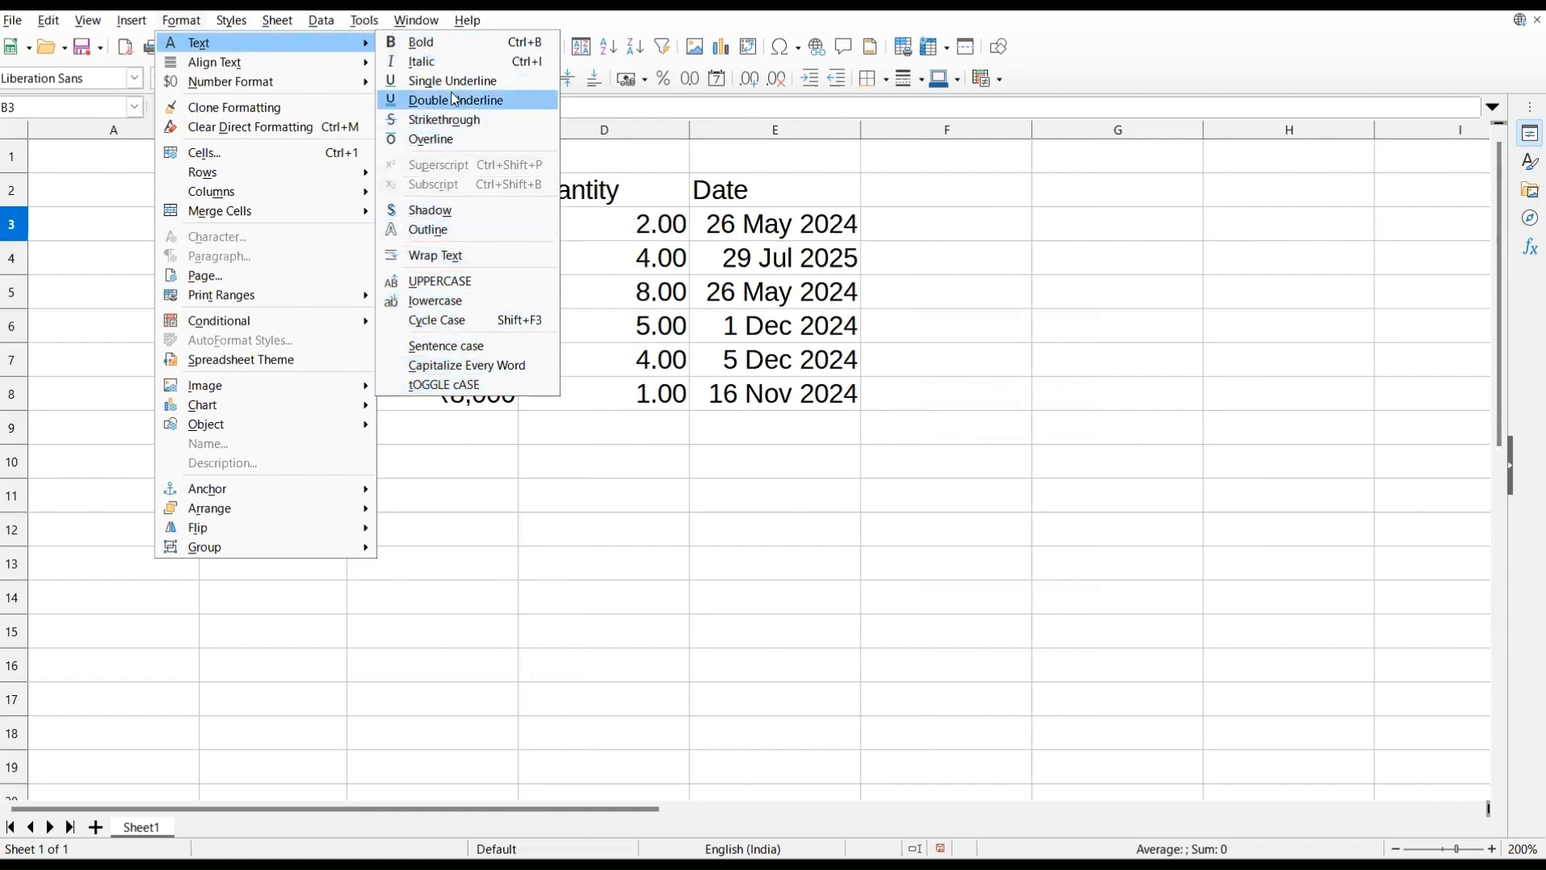
left_click(453, 256)
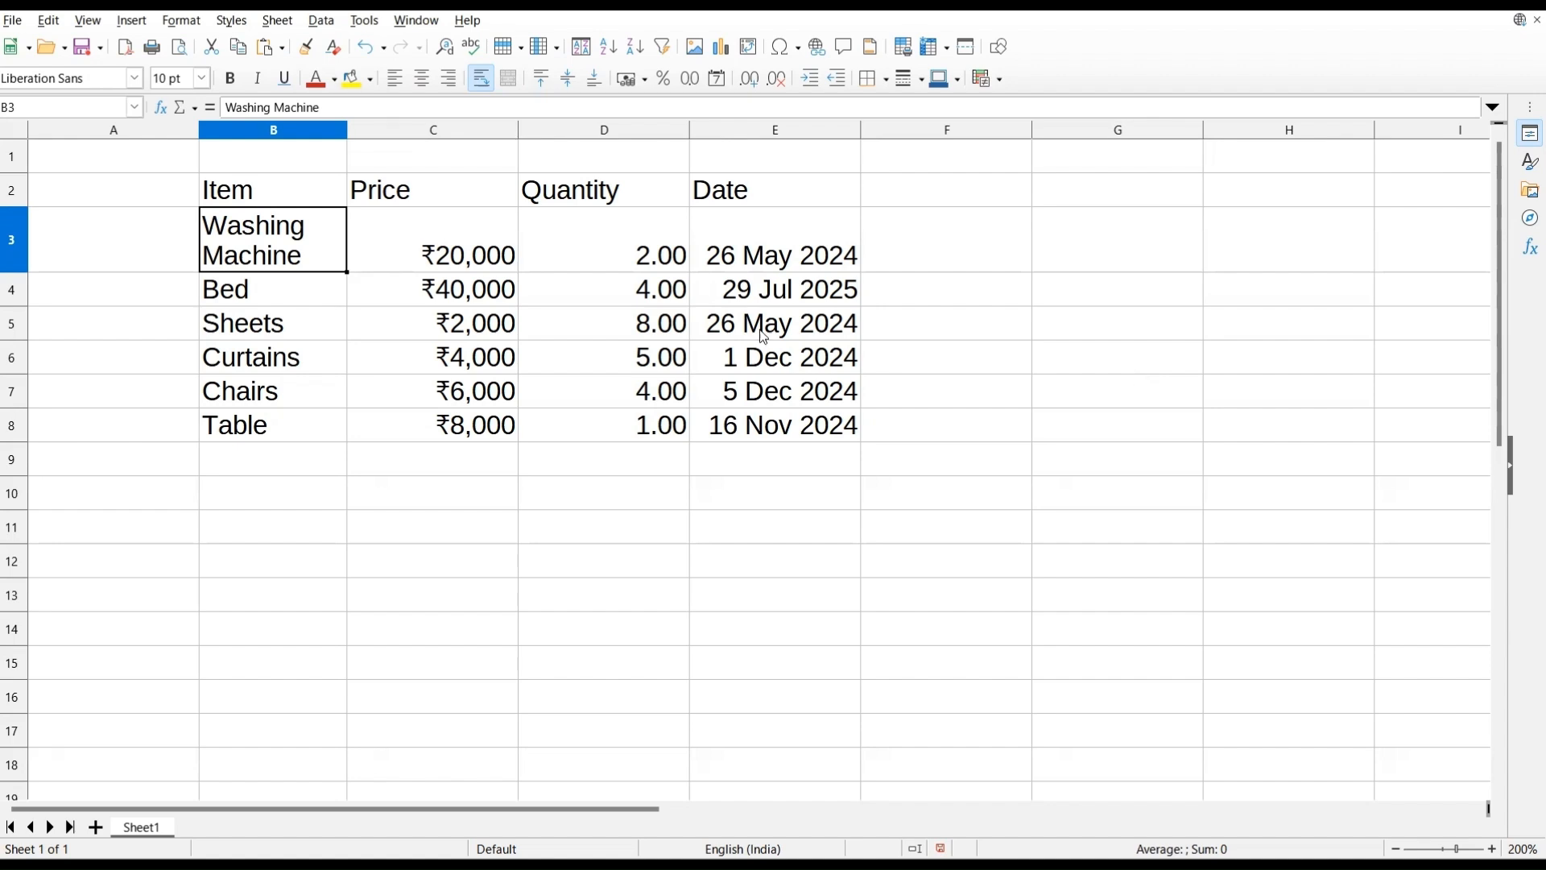
Step: Open the cell formatting settings for the whole of column B and show its font options
left_click(288, 139)
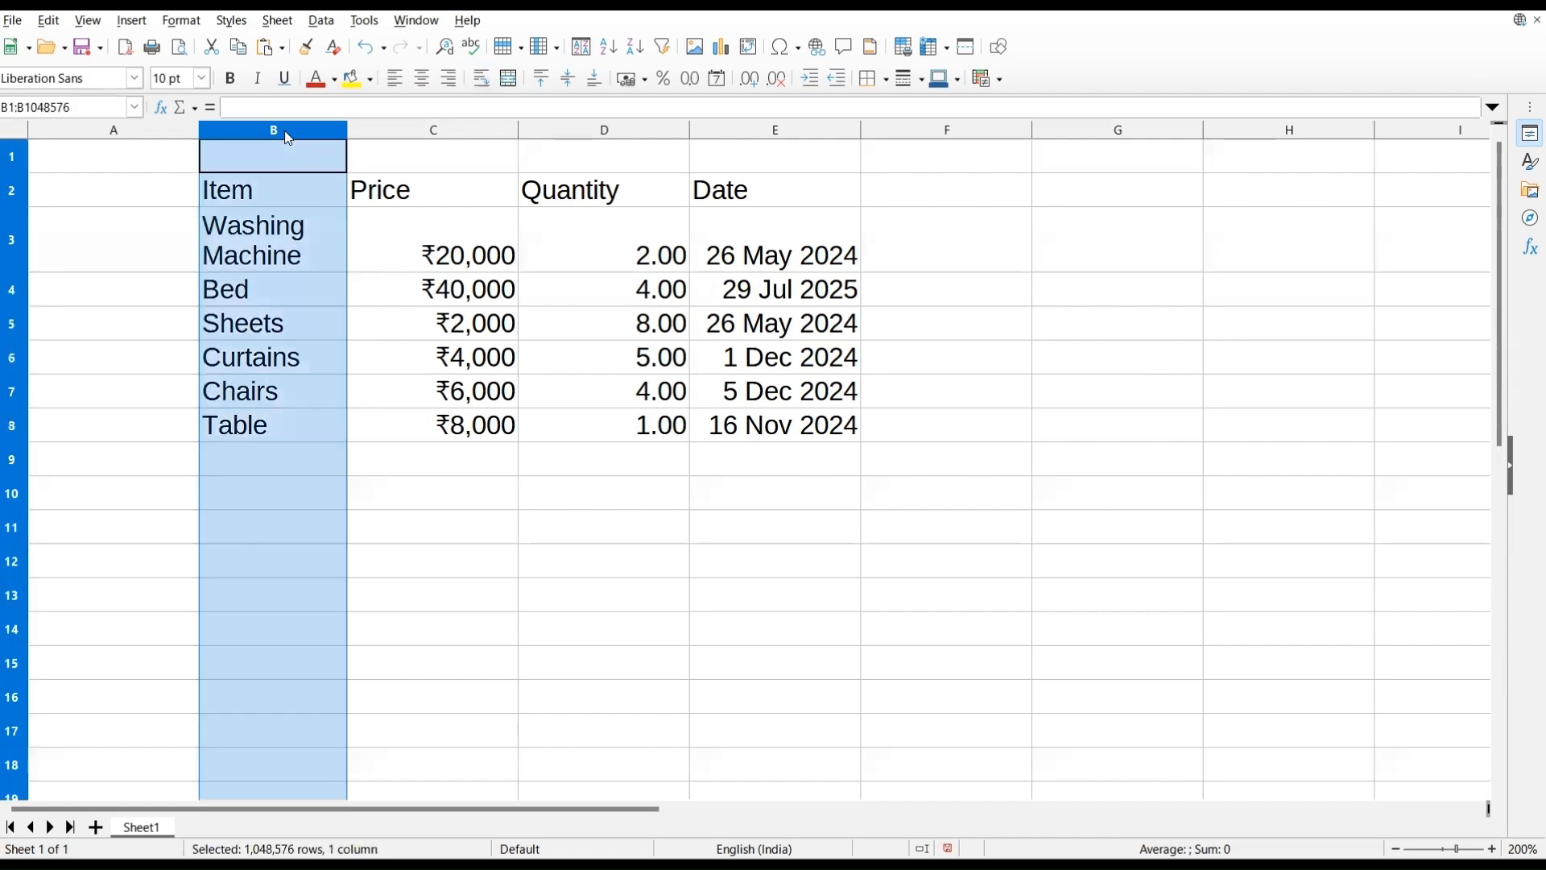
left_click(184, 22)
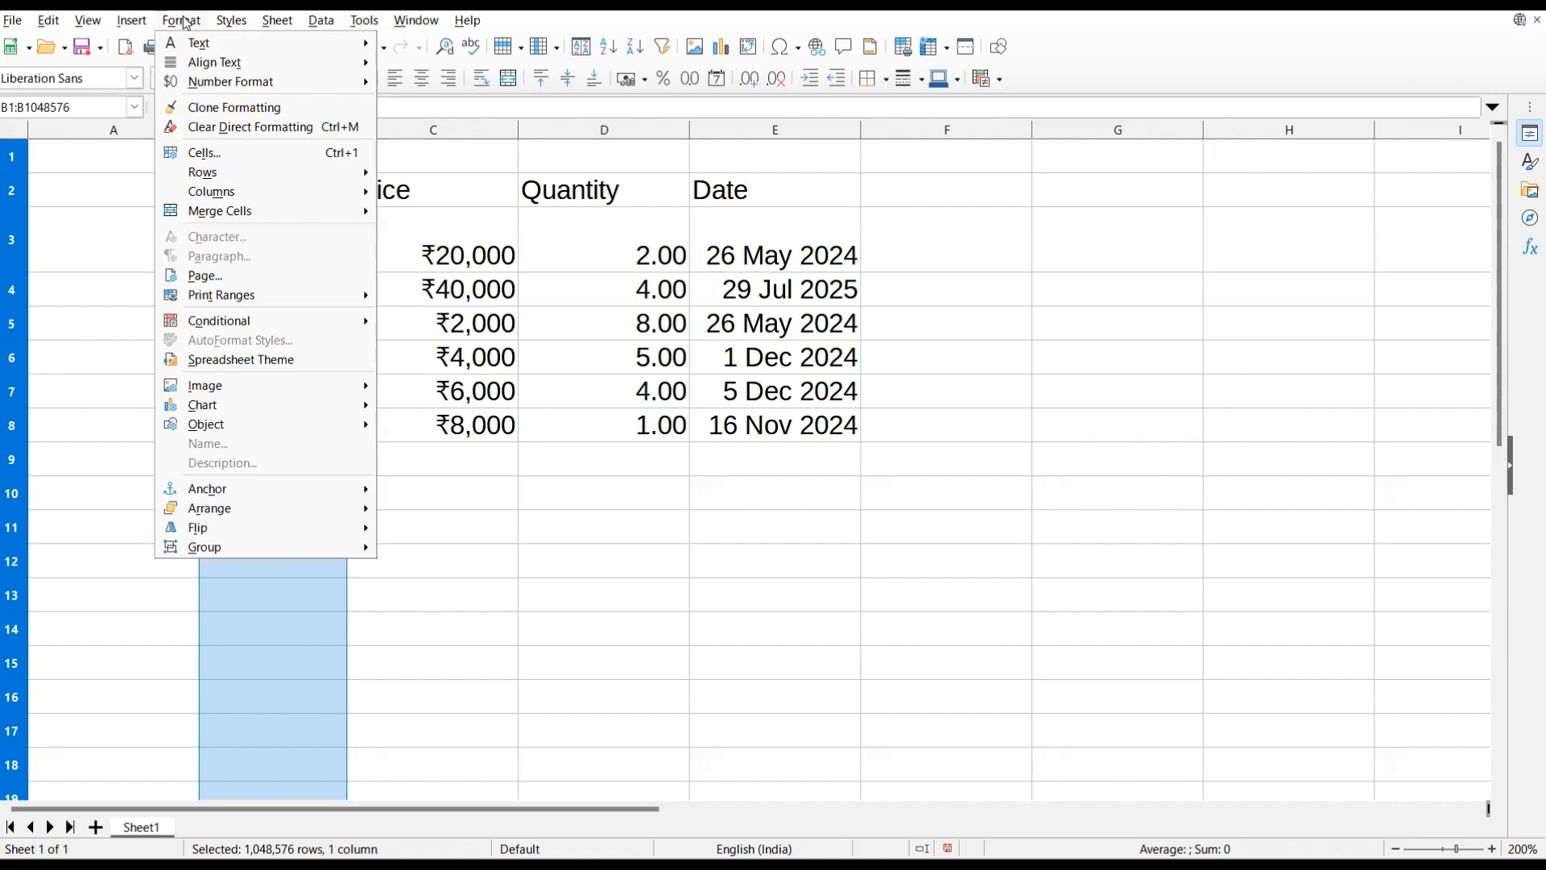
left_click(232, 152)
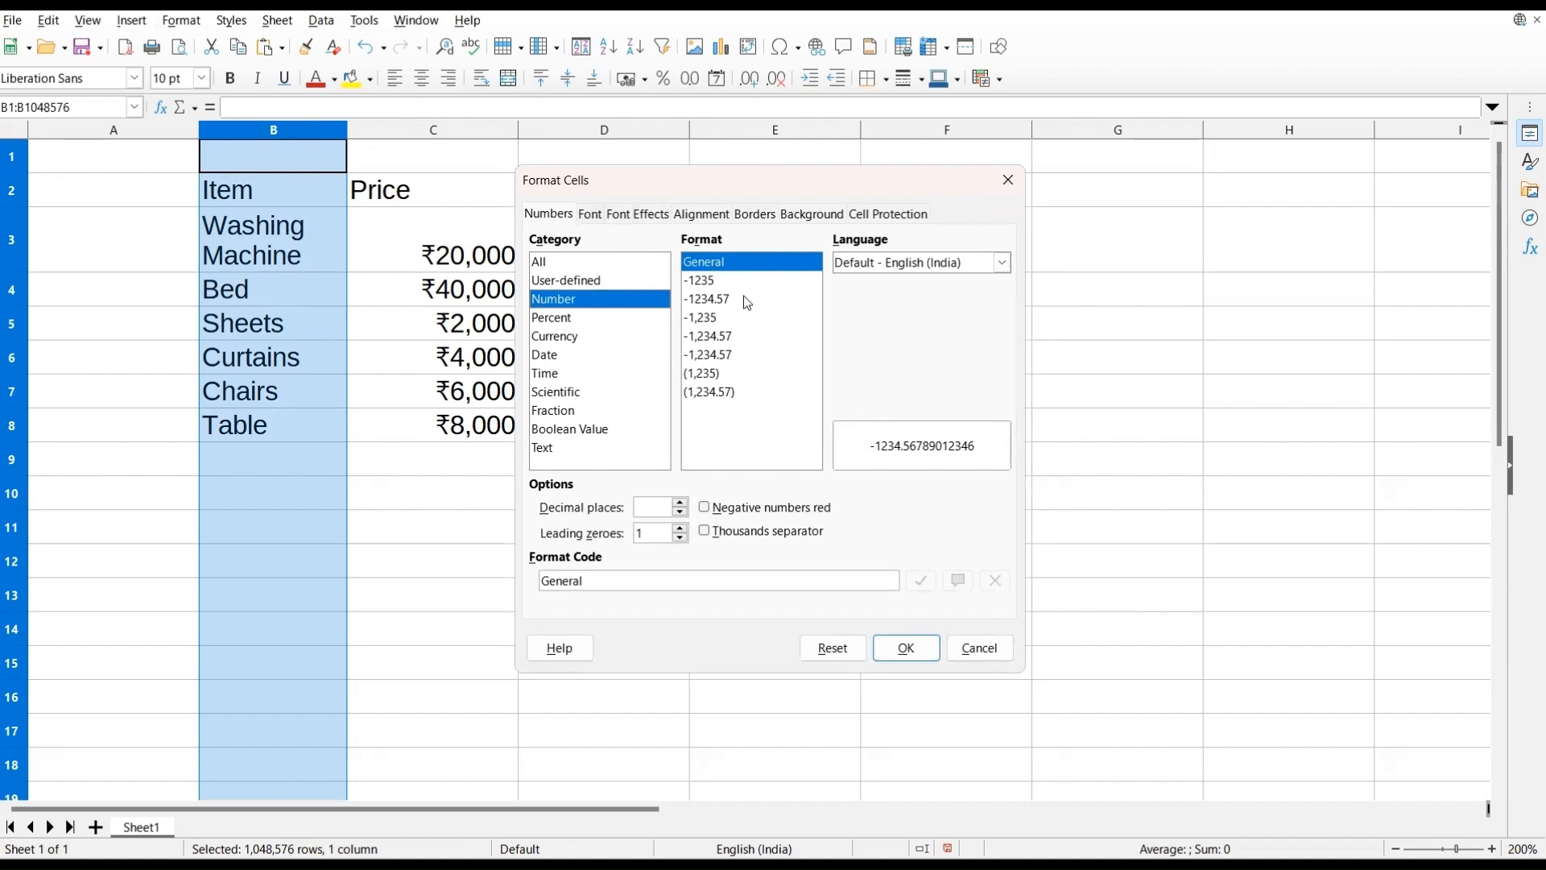
left_click(596, 217)
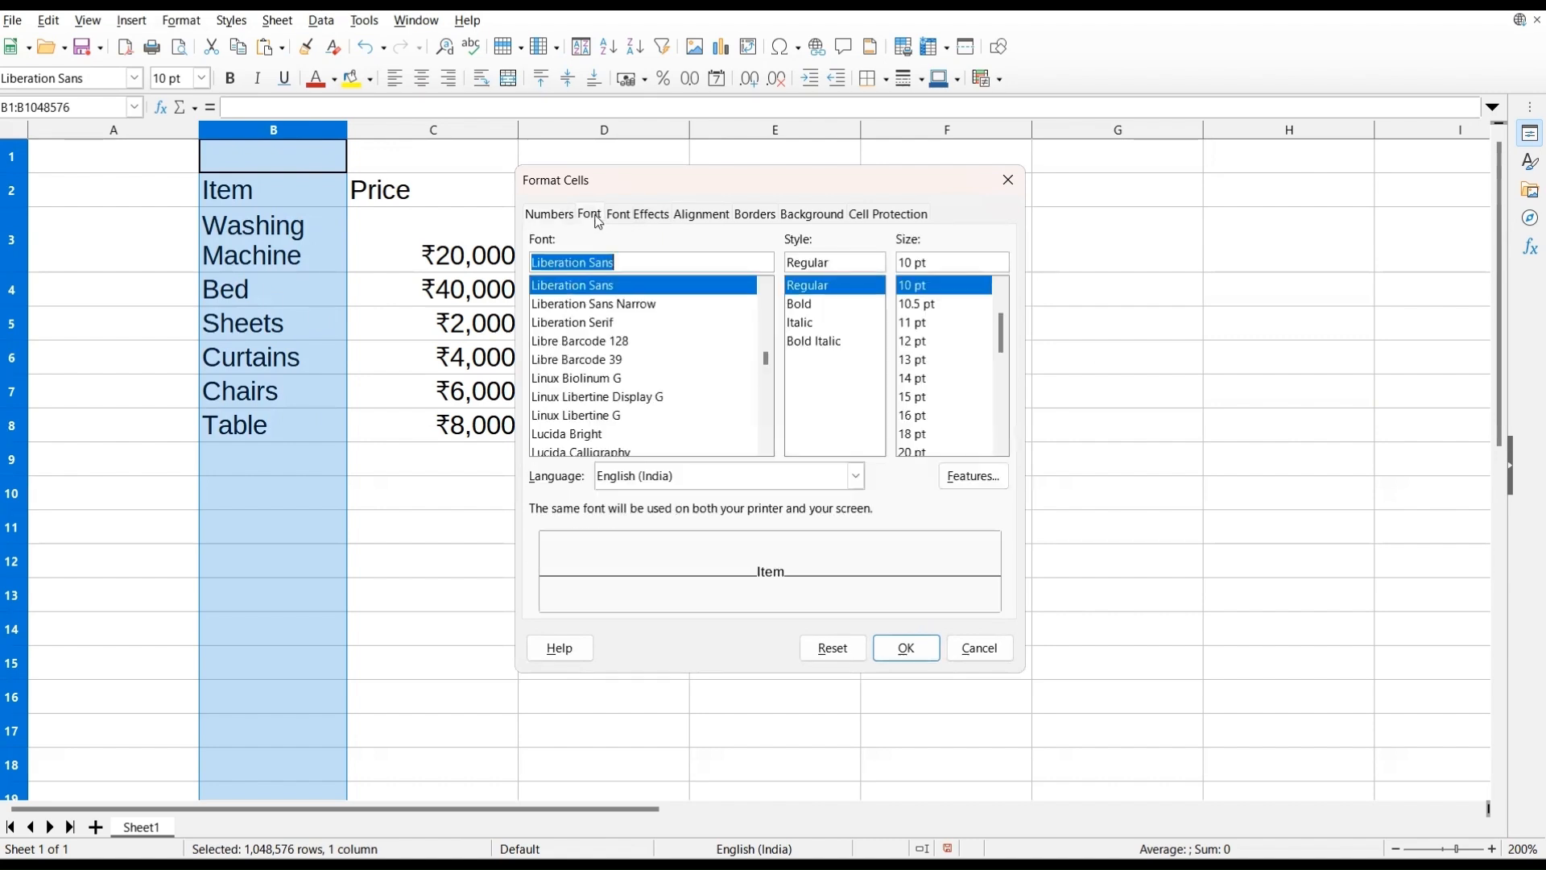
left_click(638, 216)
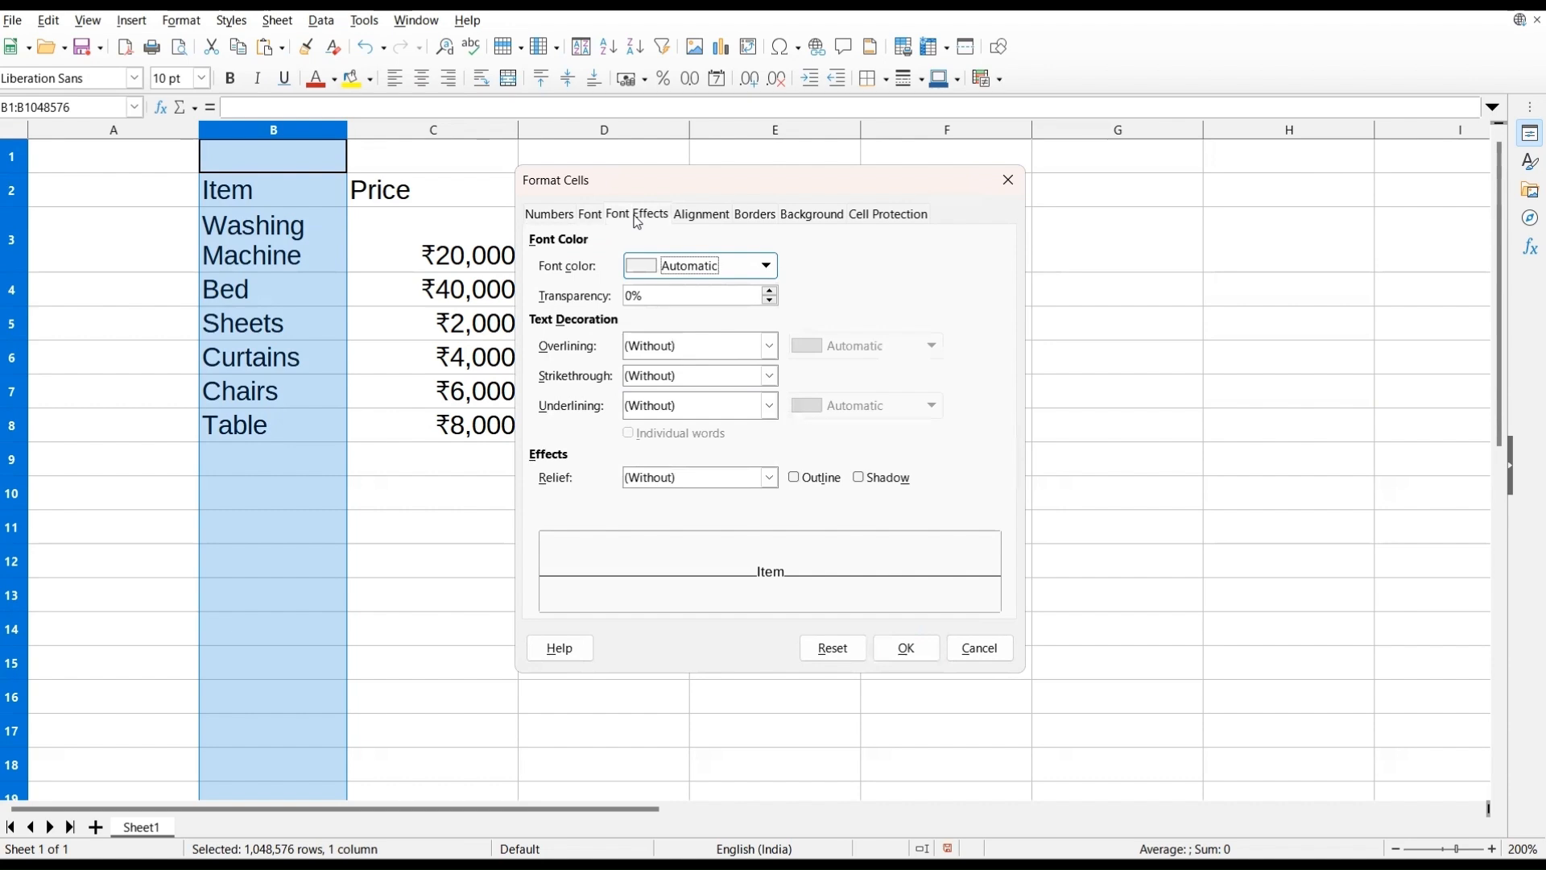
left_click(596, 216)
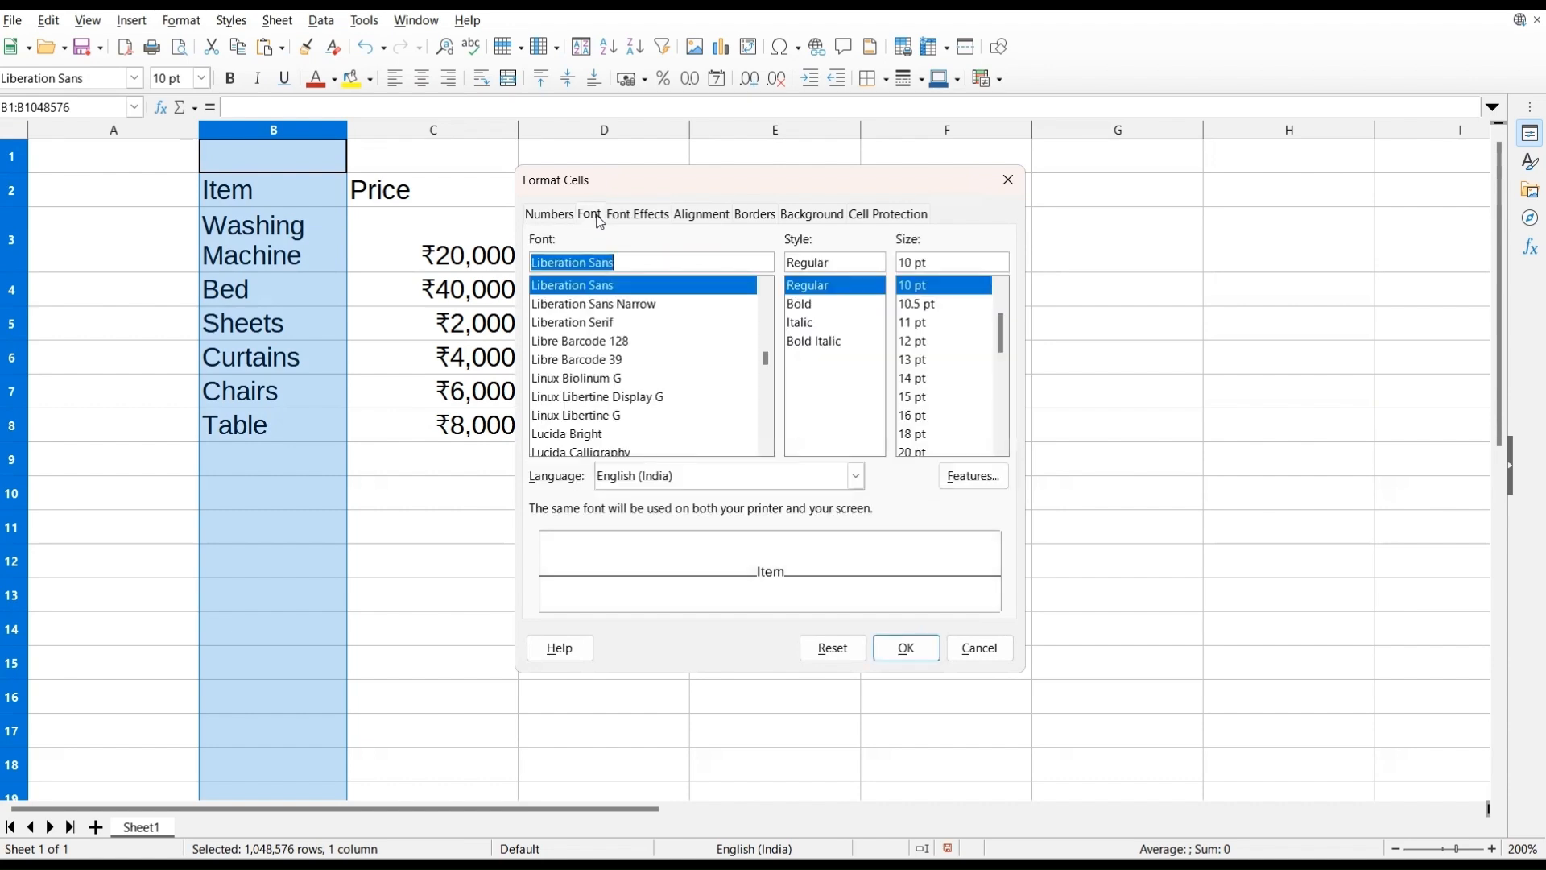
Step: Set the font of column B to Arial Black, Bold Italic, 11 pt
scroll(620, 433, "down", 15)
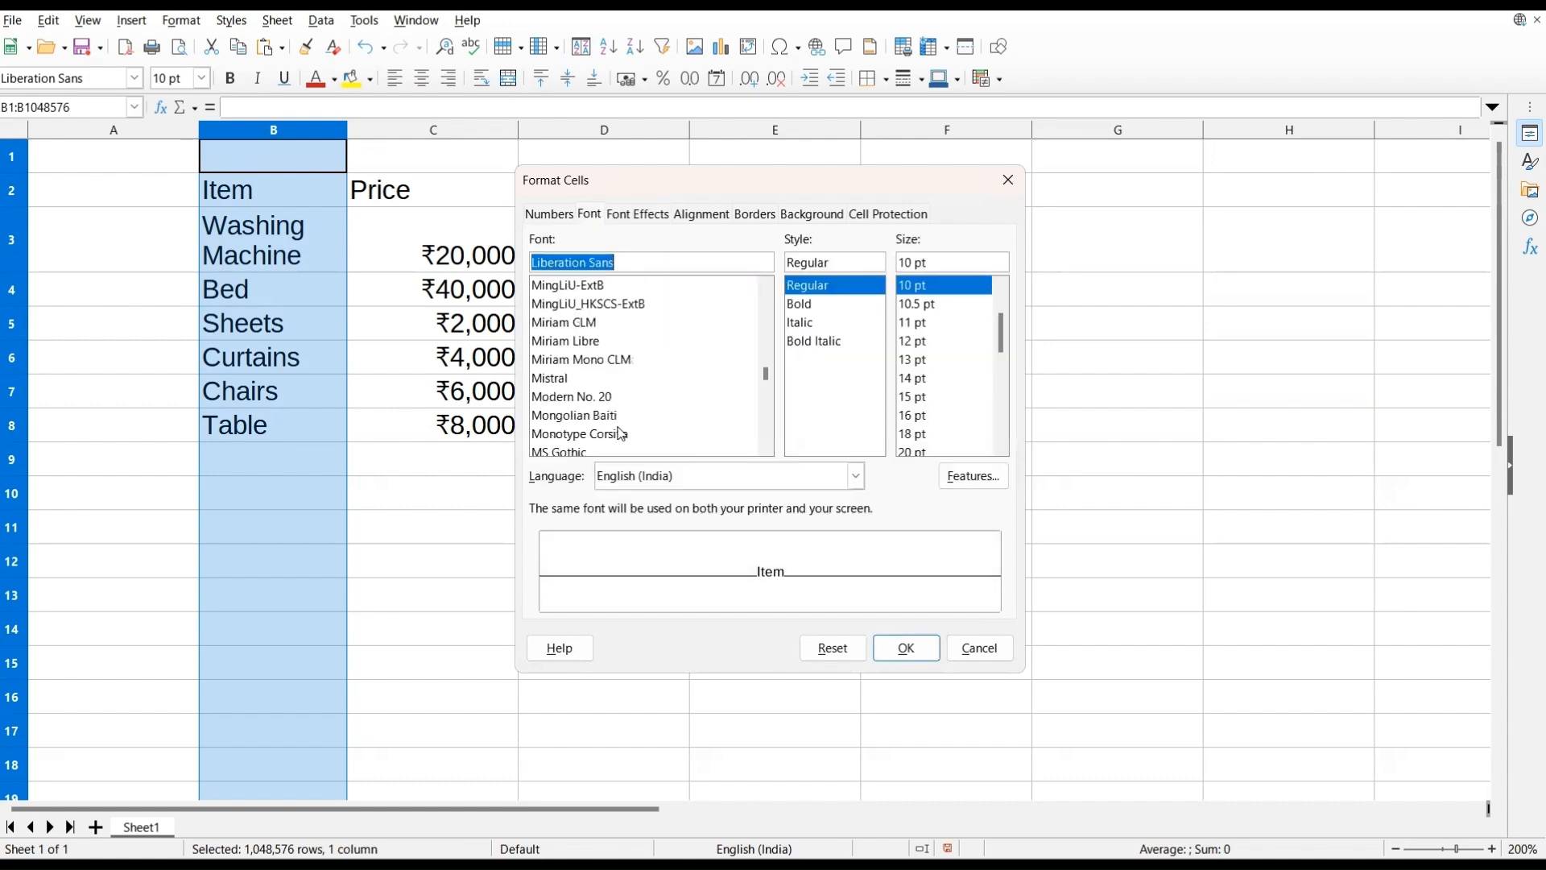
scroll(621, 433, "down", 8)
scroll(621, 434, "up", 10)
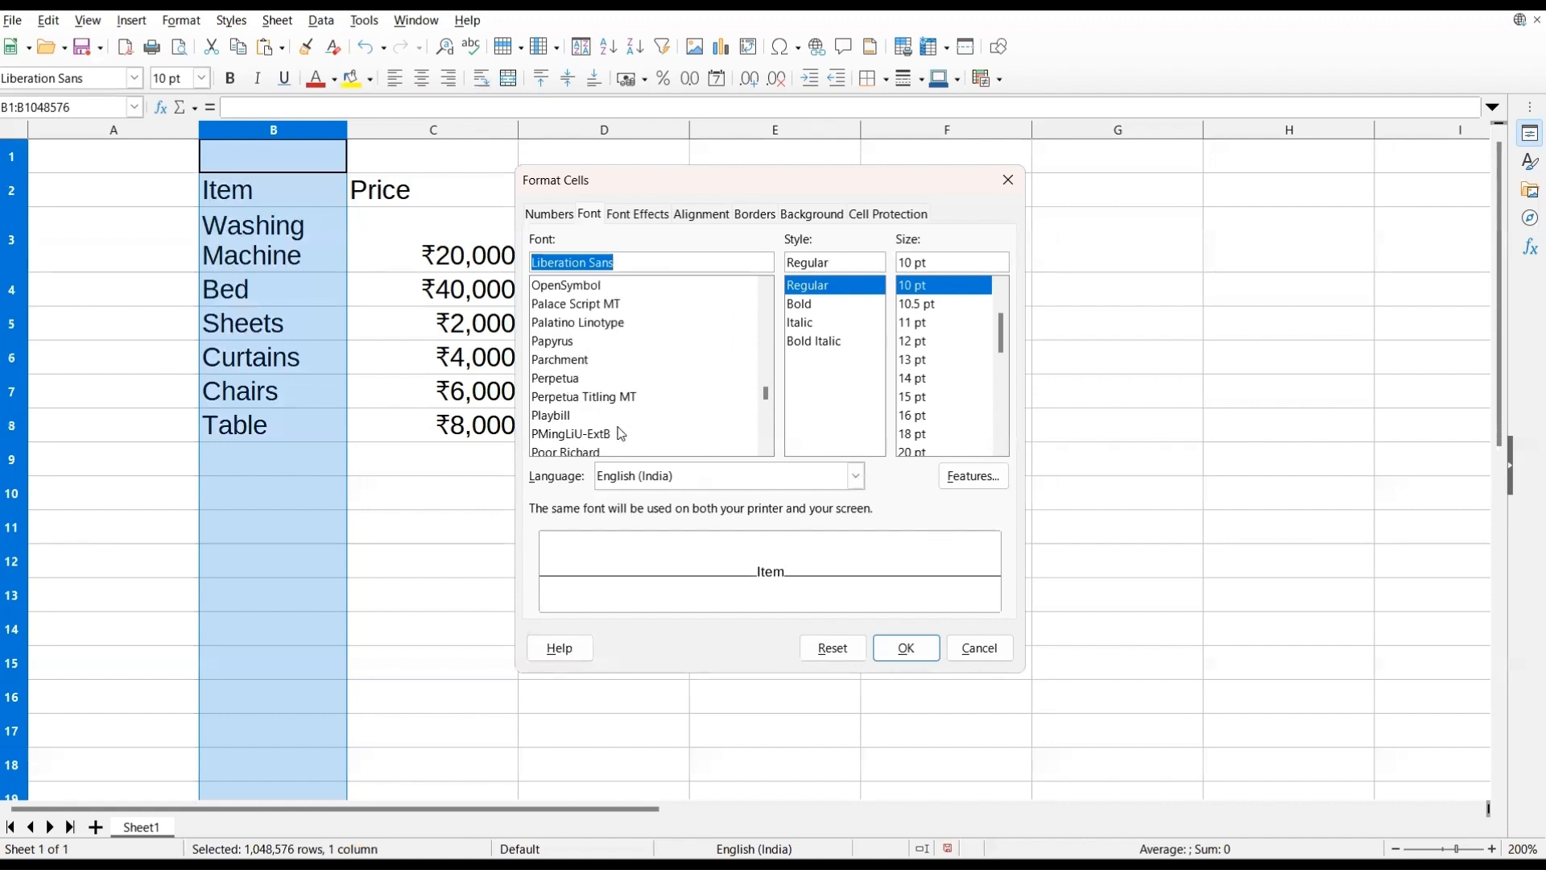
scroll(621, 433, "up", 10)
scroll(622, 433, "up", 10)
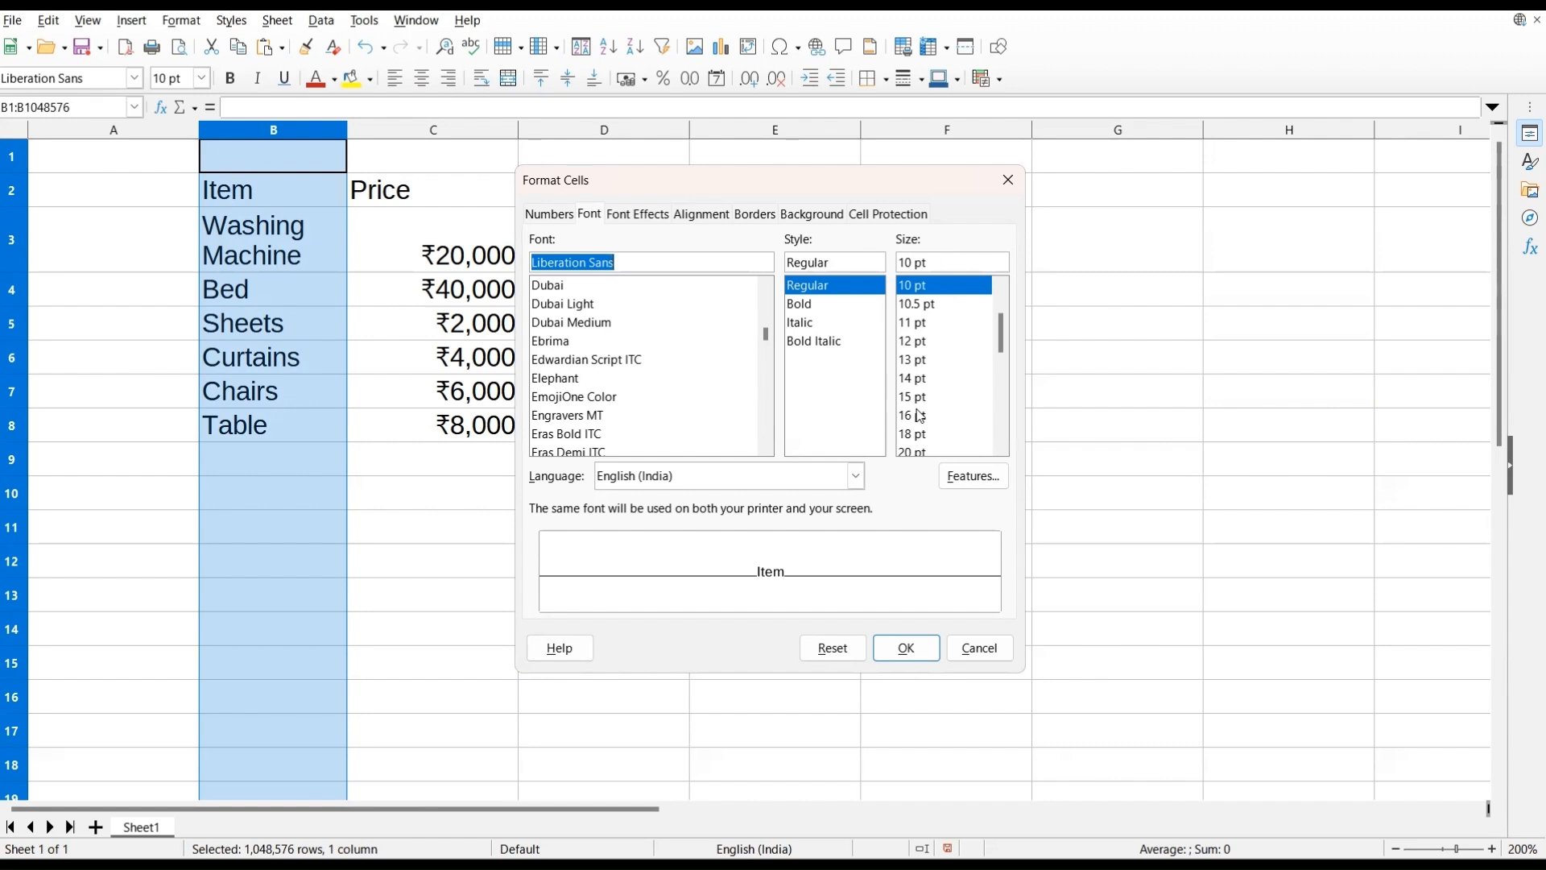
scroll(592, 355, "up", 10)
scroll(592, 355, "up", 4)
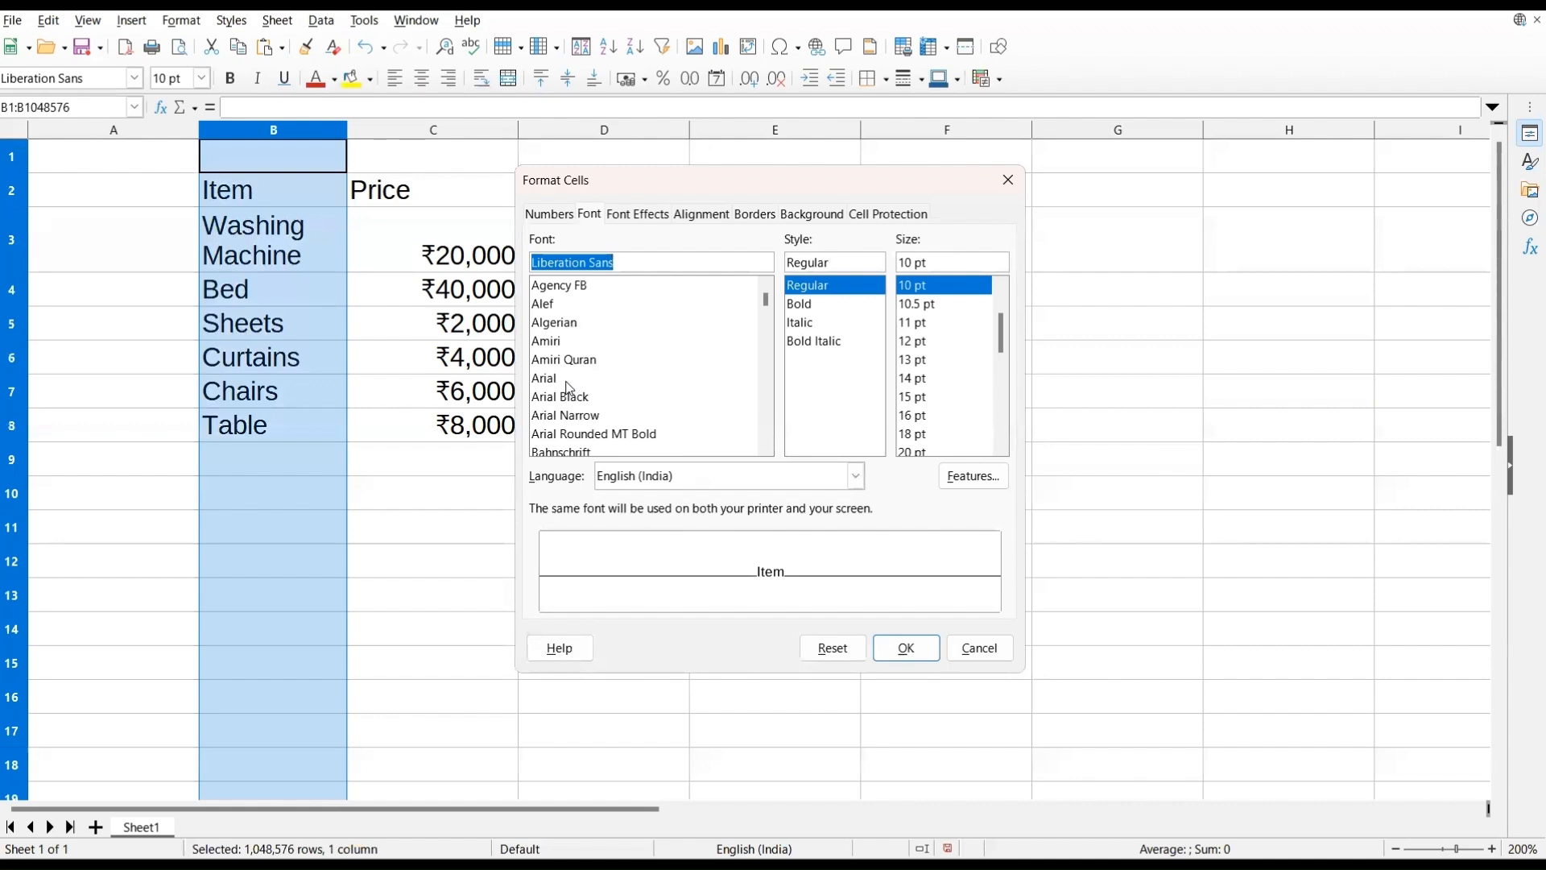
left_click(566, 397)
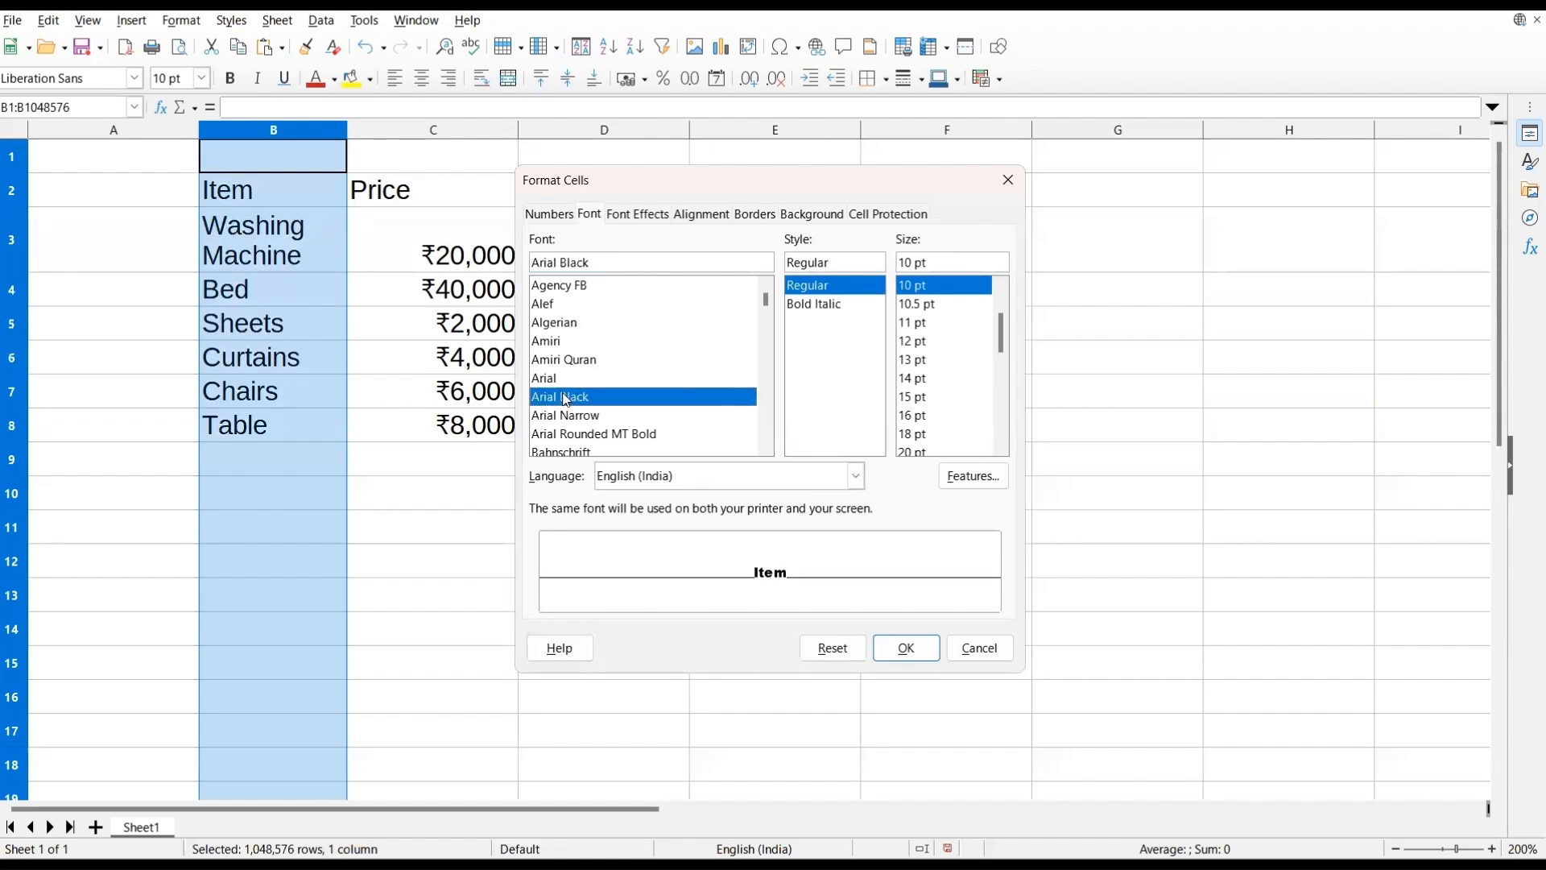
left_click(832, 311)
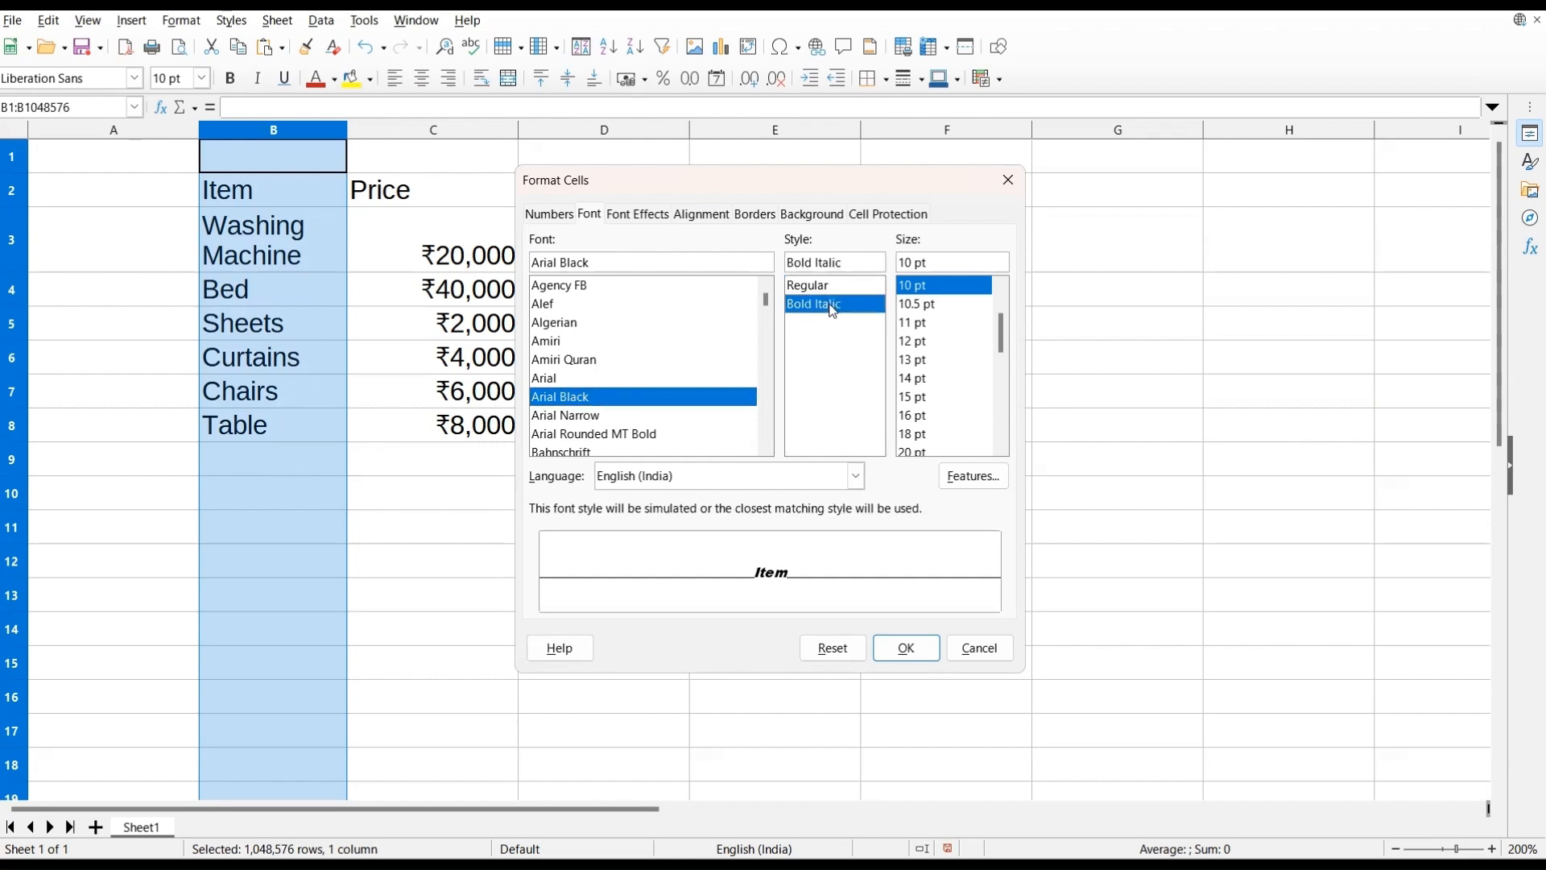
left_click(925, 324)
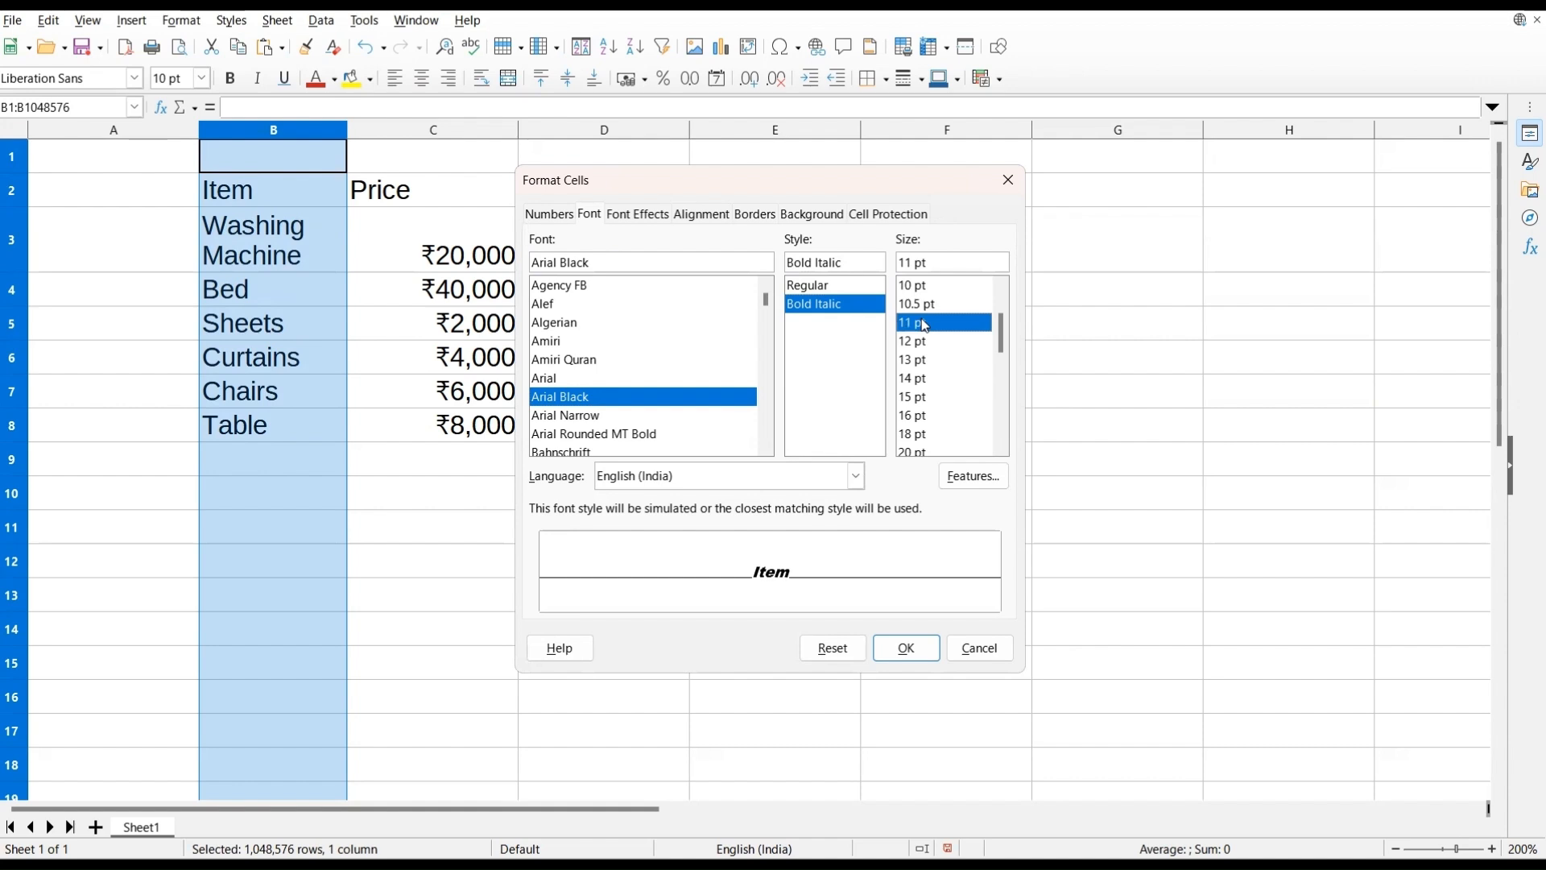
left_click(906, 648)
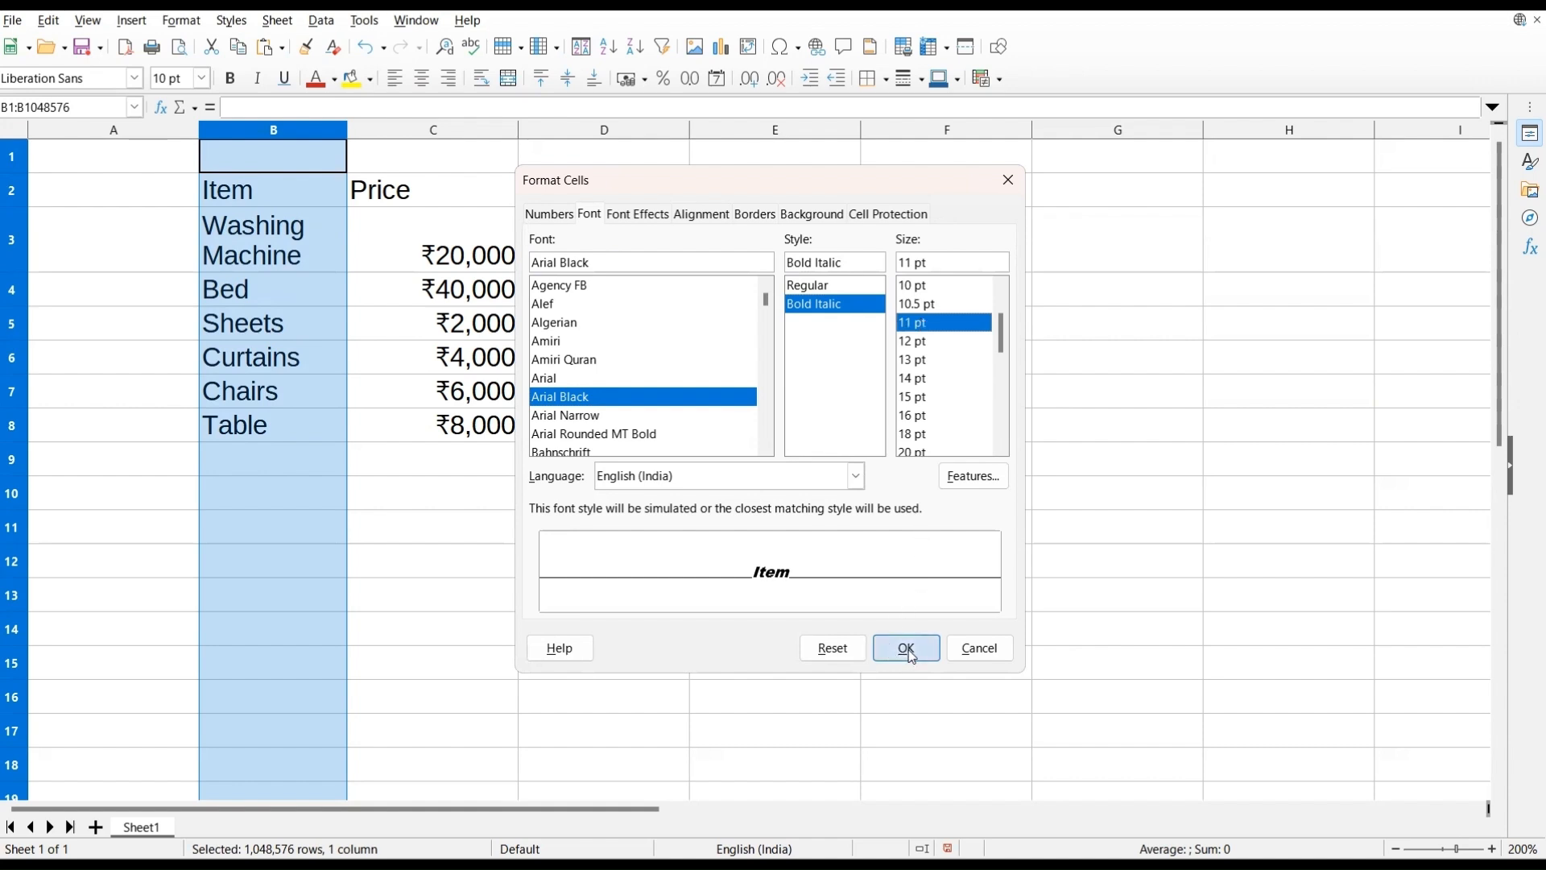
left_click(798, 644)
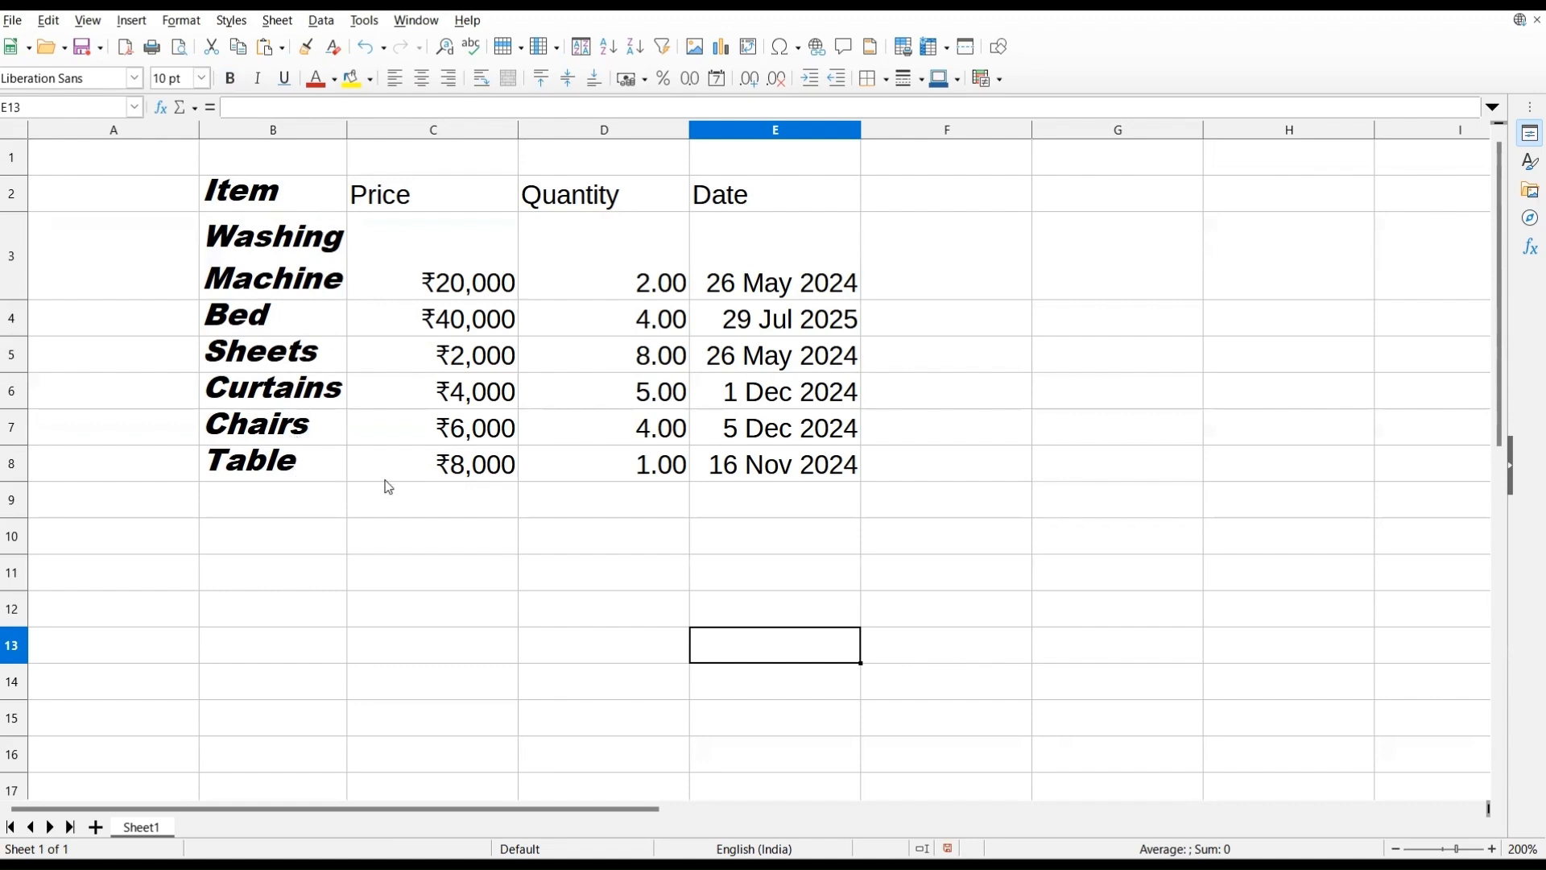
Step: Set the font colour of the whole of column B to Dark Purple 1 in its cell formatting
left_click(298, 137)
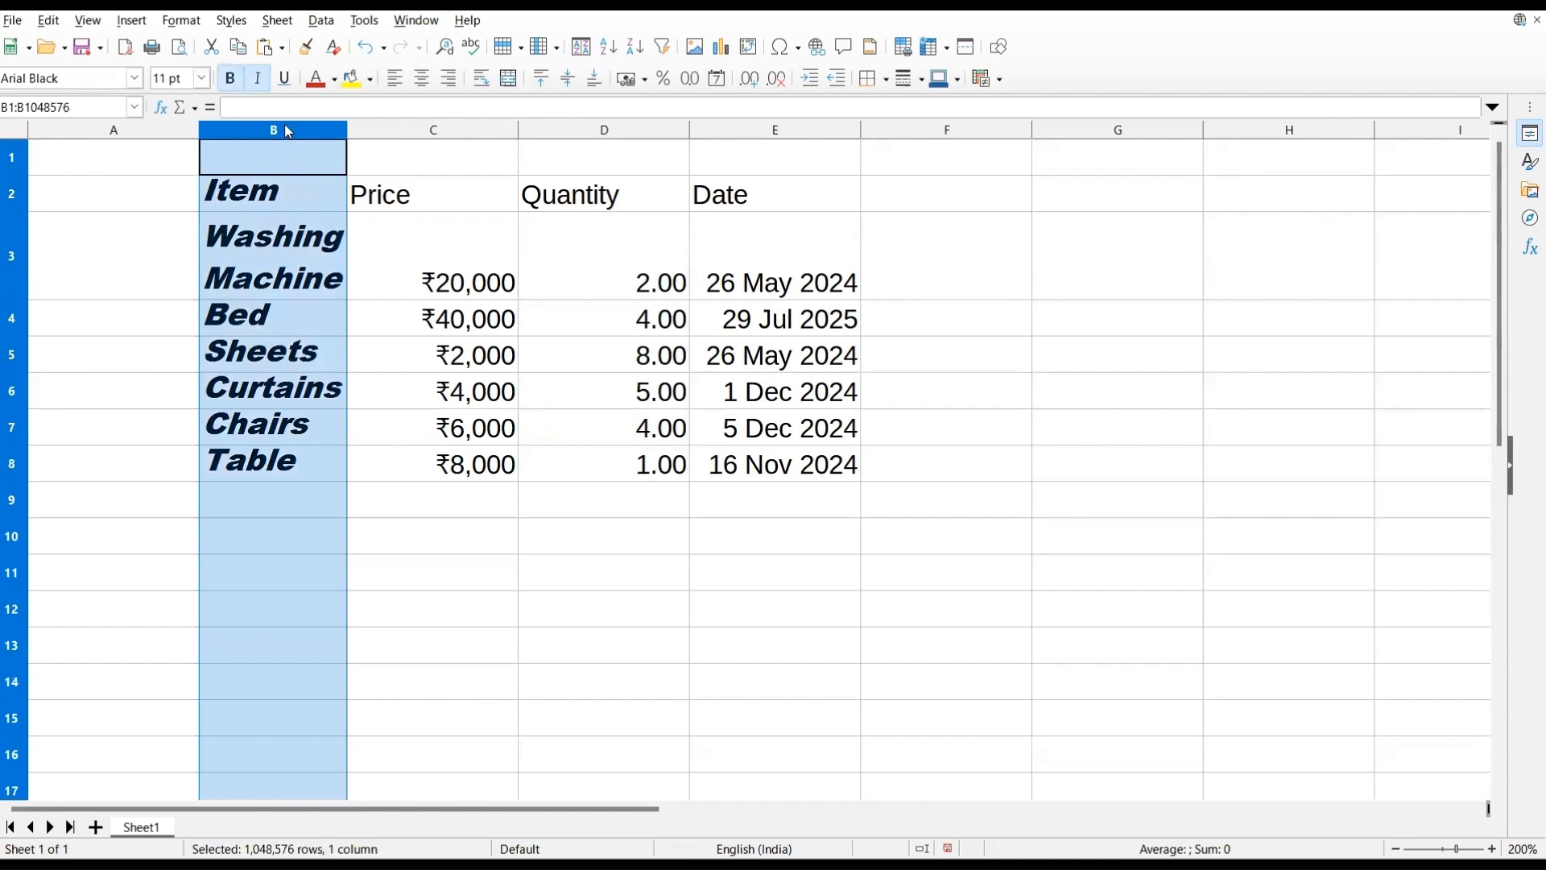
left_click(190, 22)
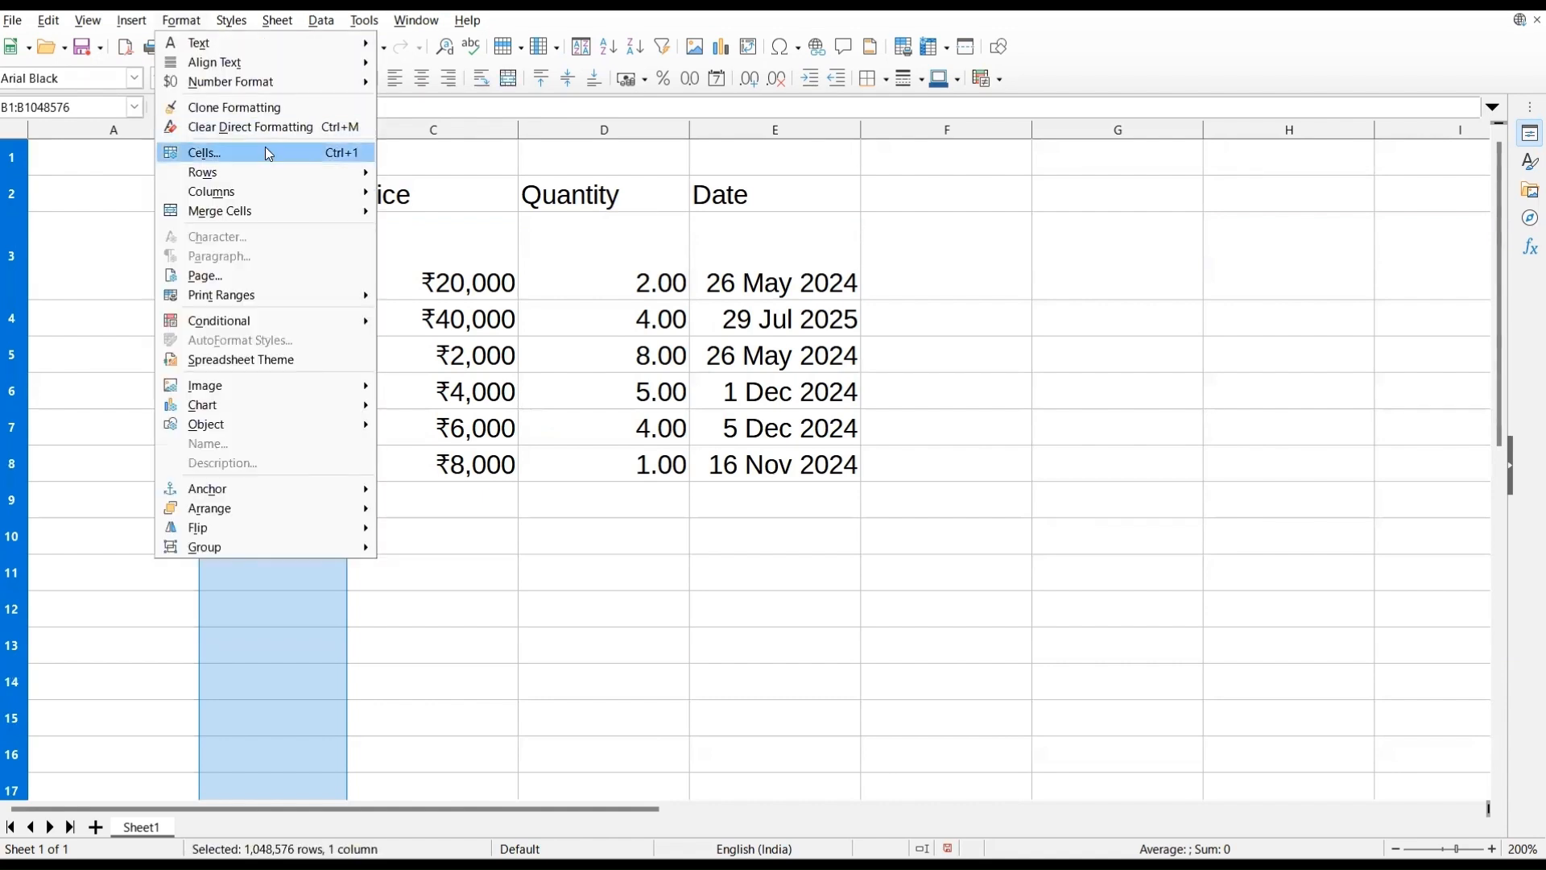
left_click(315, 165)
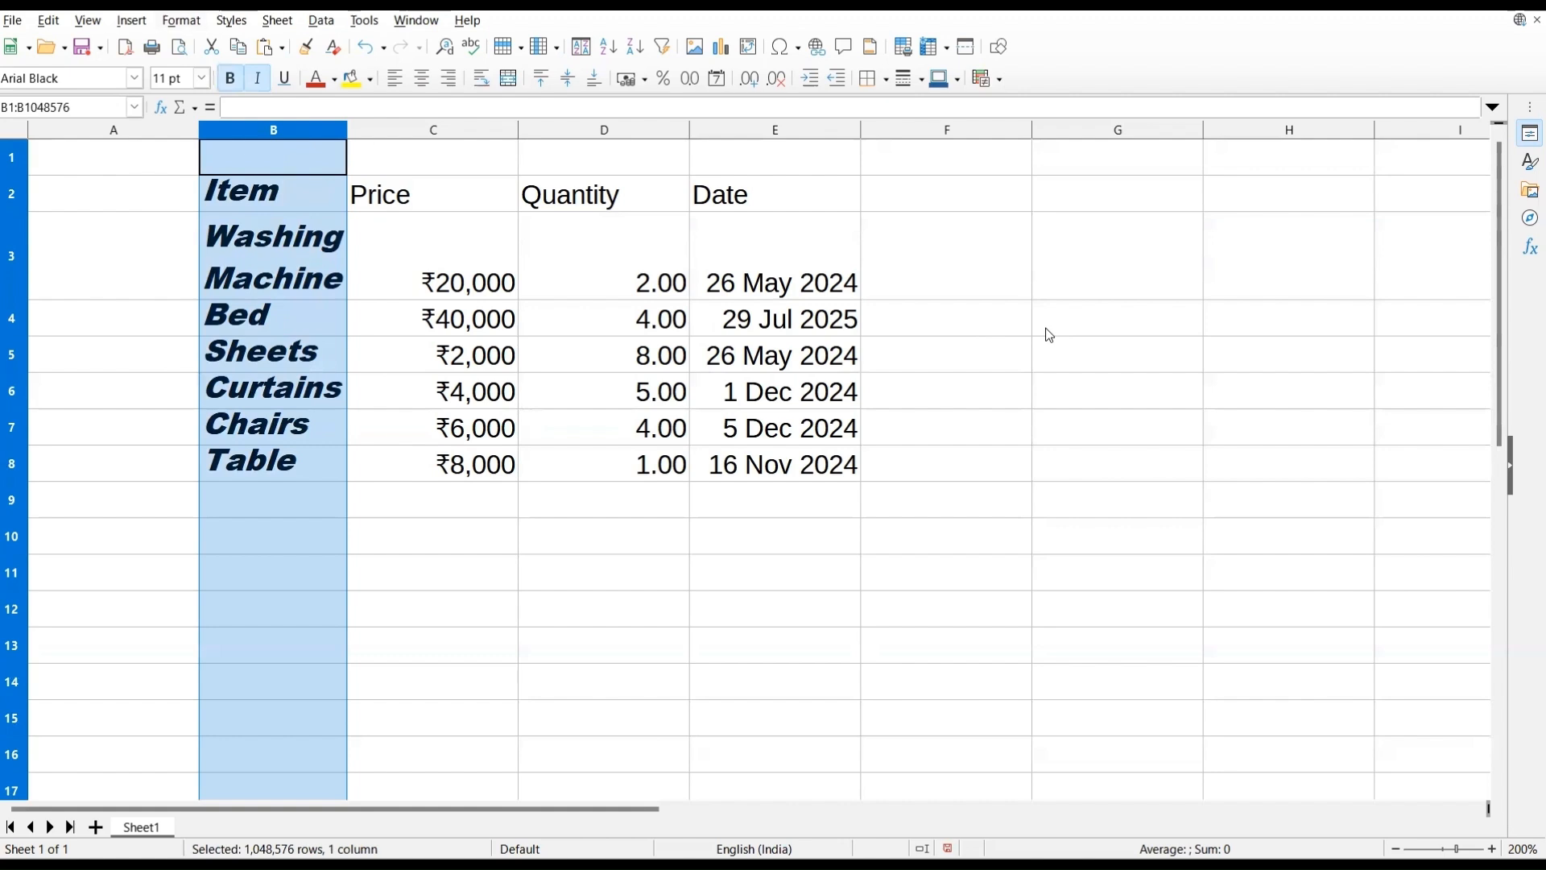
left_click(634, 216)
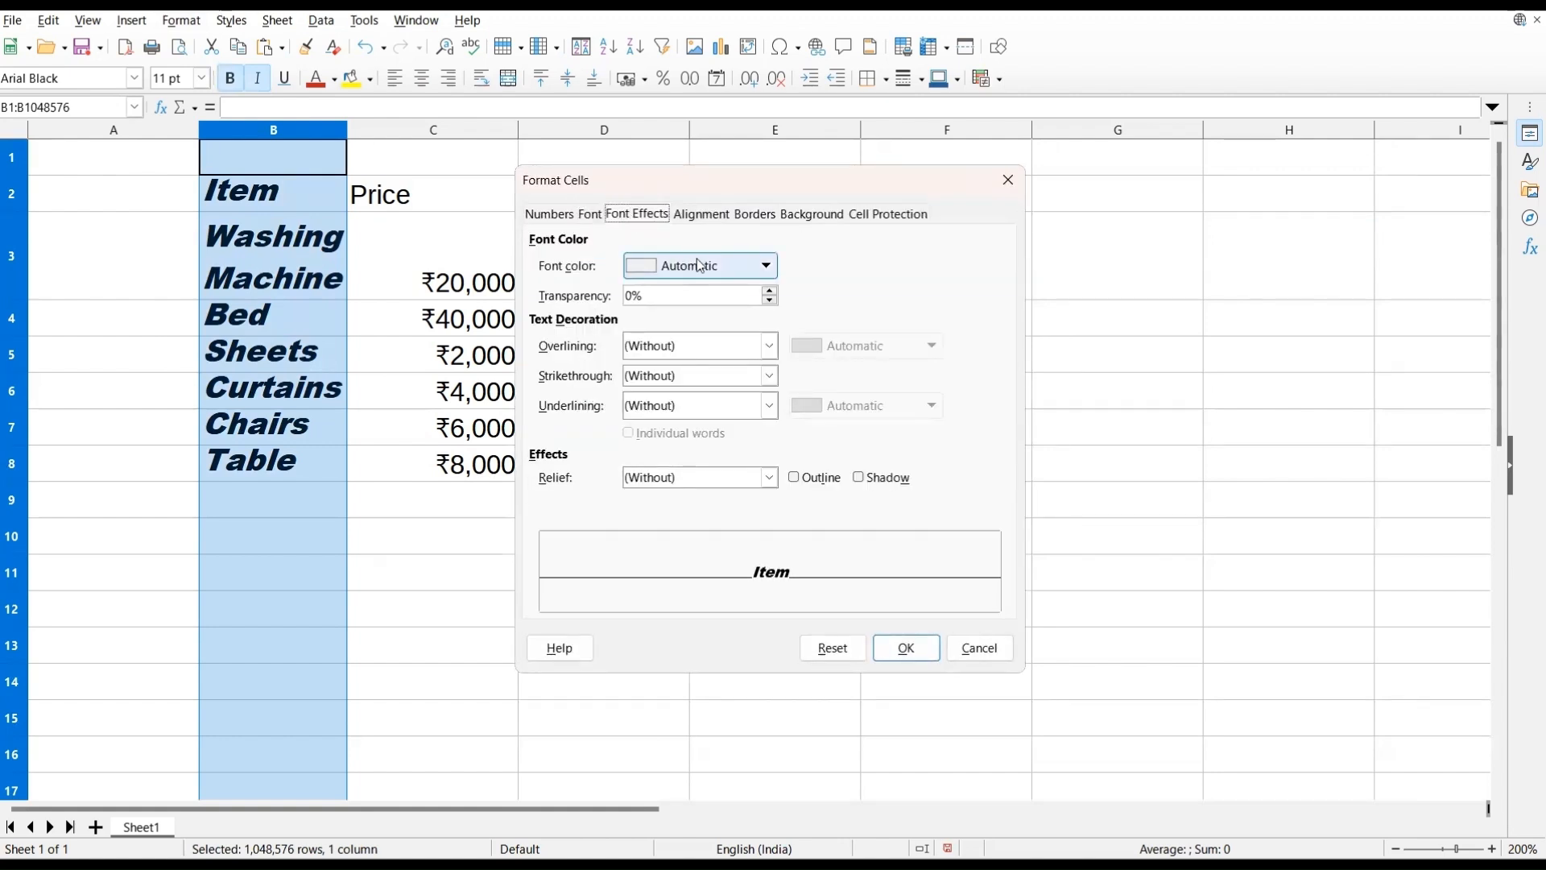
left_click(772, 267)
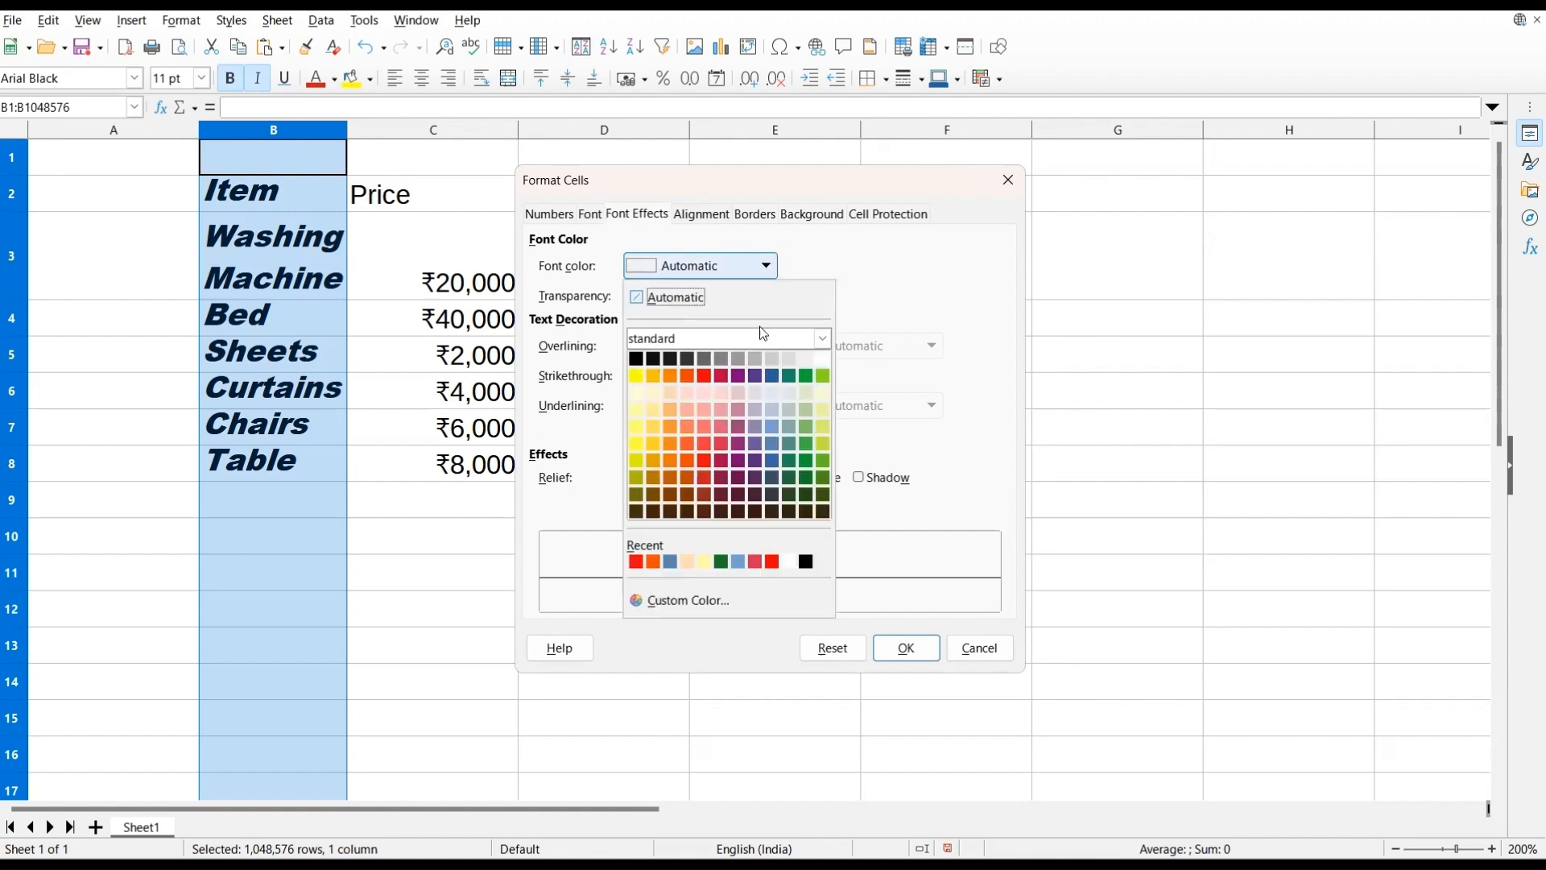
left_click(736, 461)
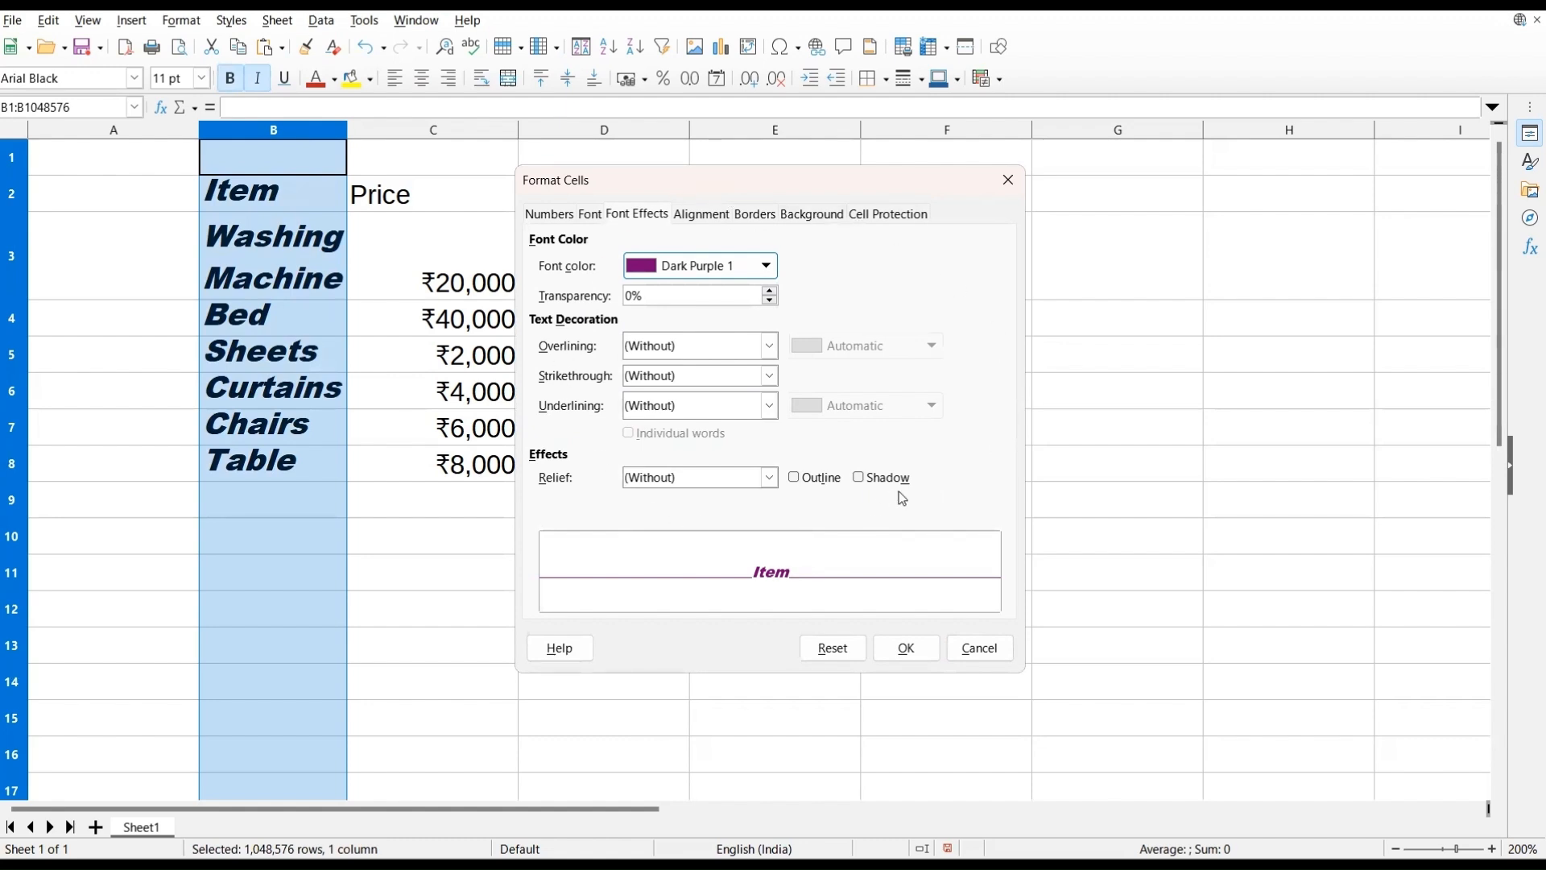
left_click(900, 657)
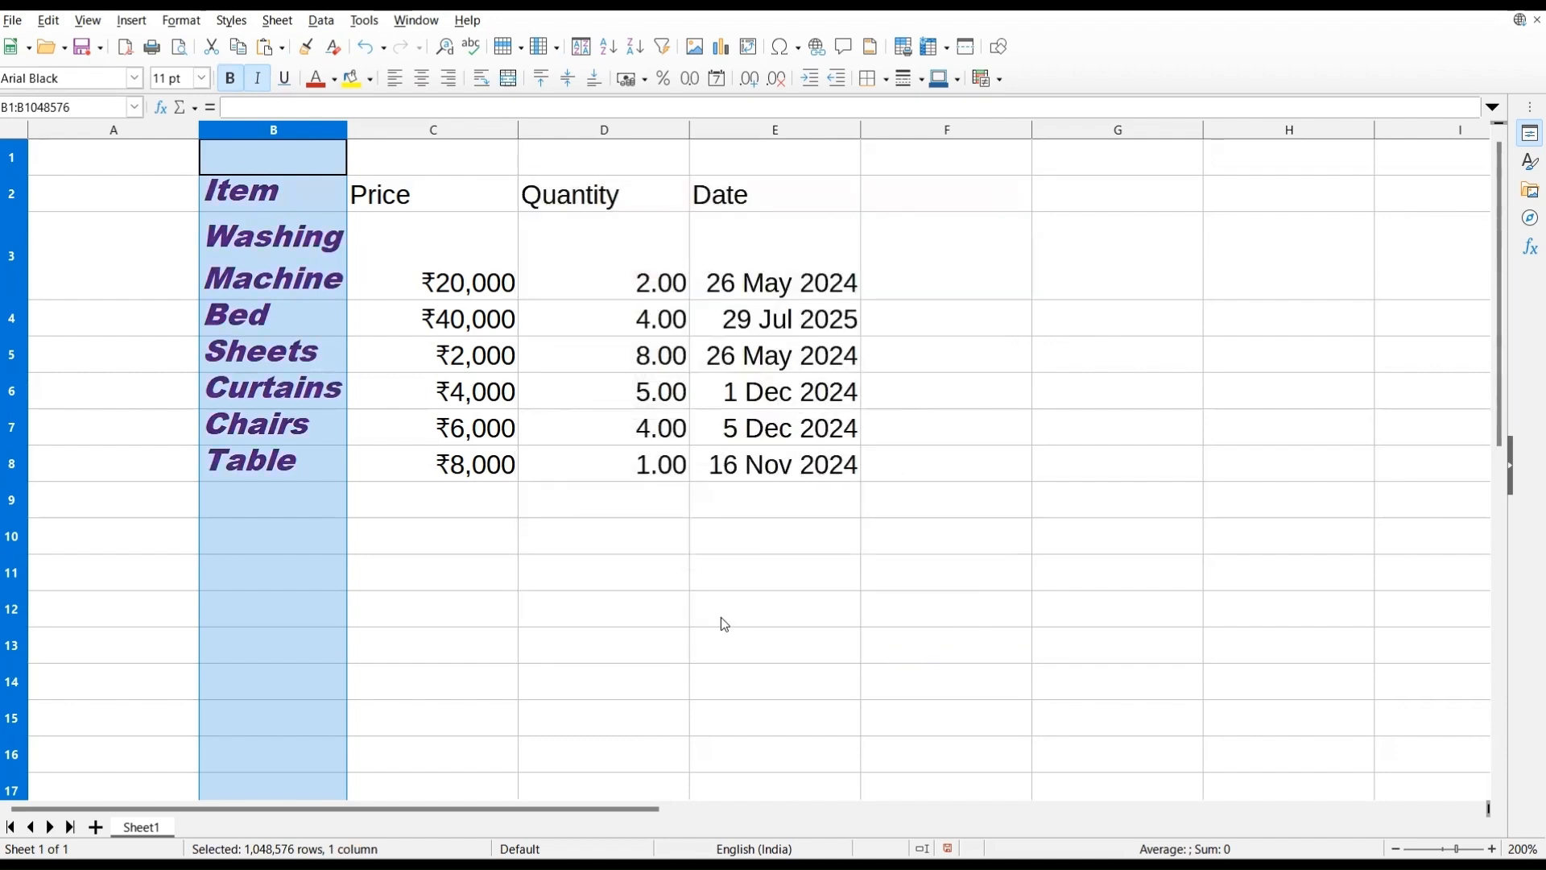
left_click(721, 617)
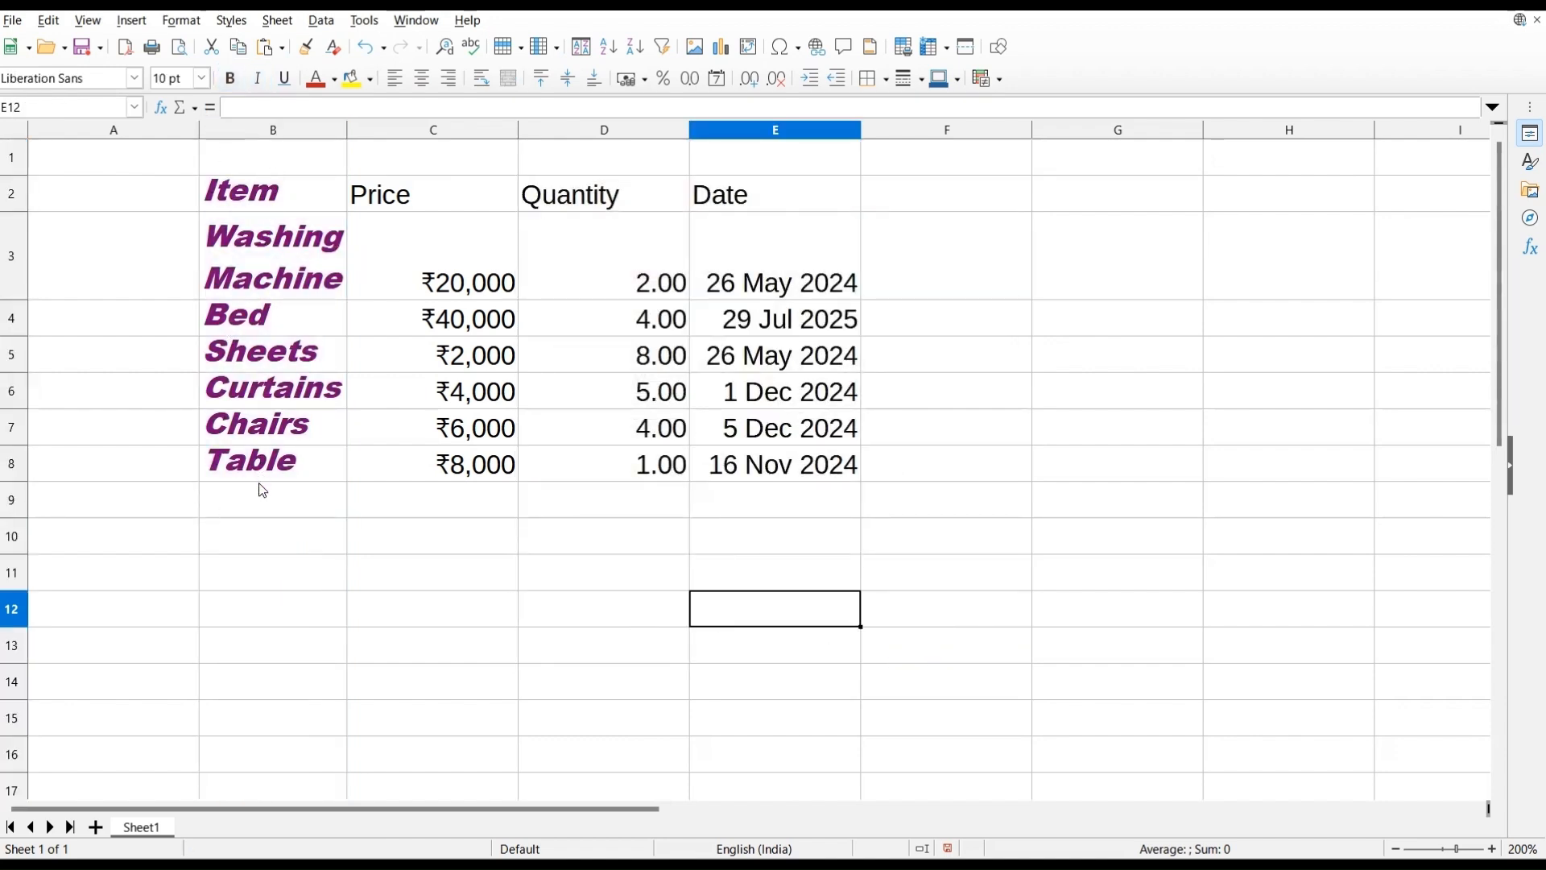
Step: Change the font of column B to Bodoni MT and its size to 10.5 pt
left_click(259, 131)
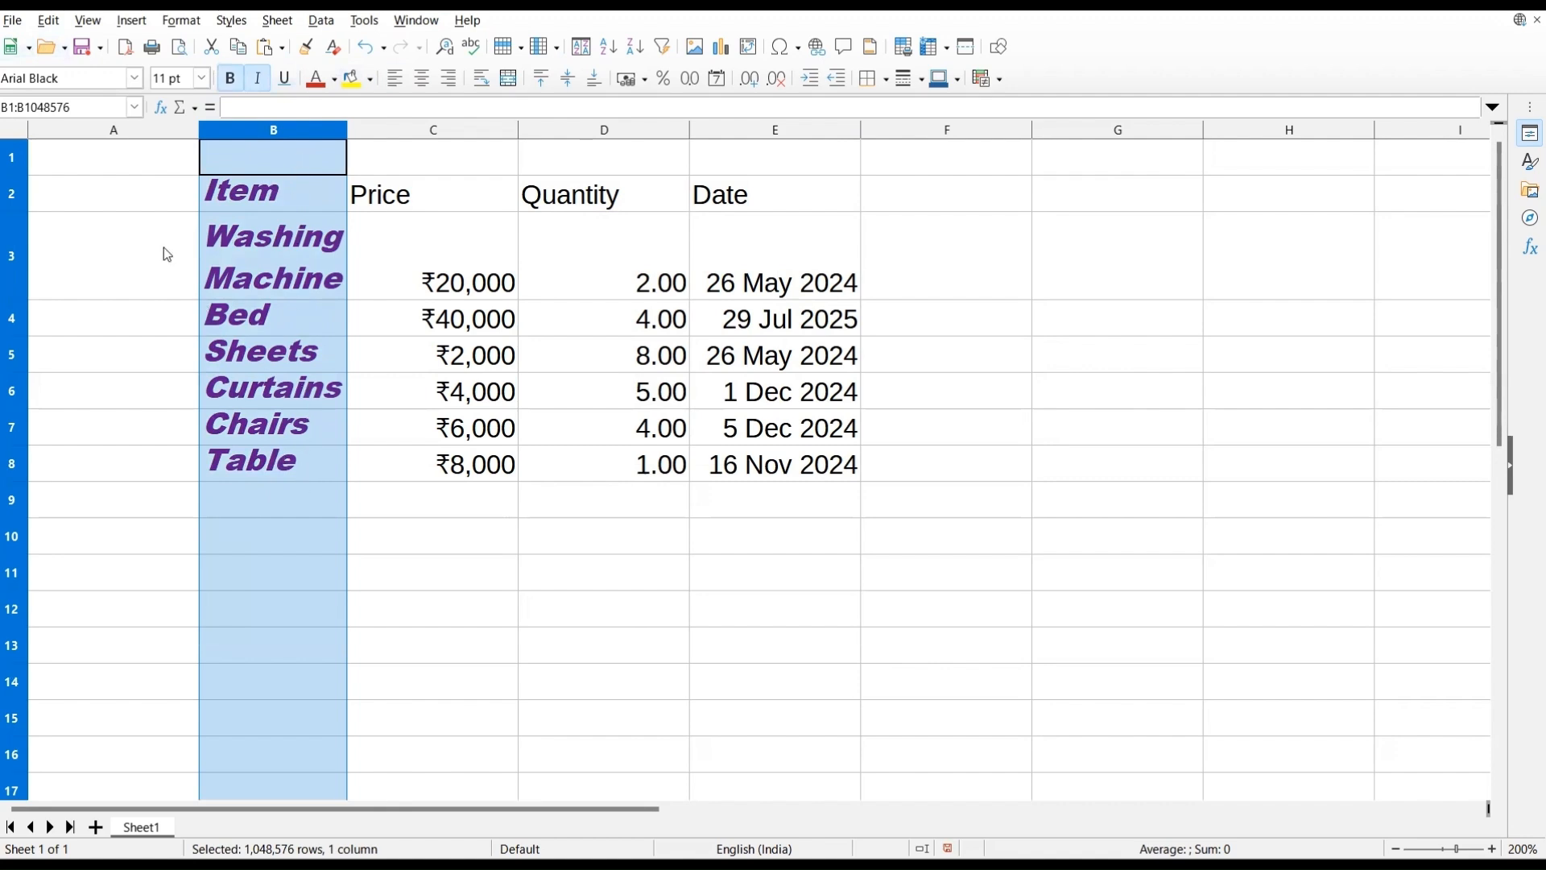
left_click(133, 79)
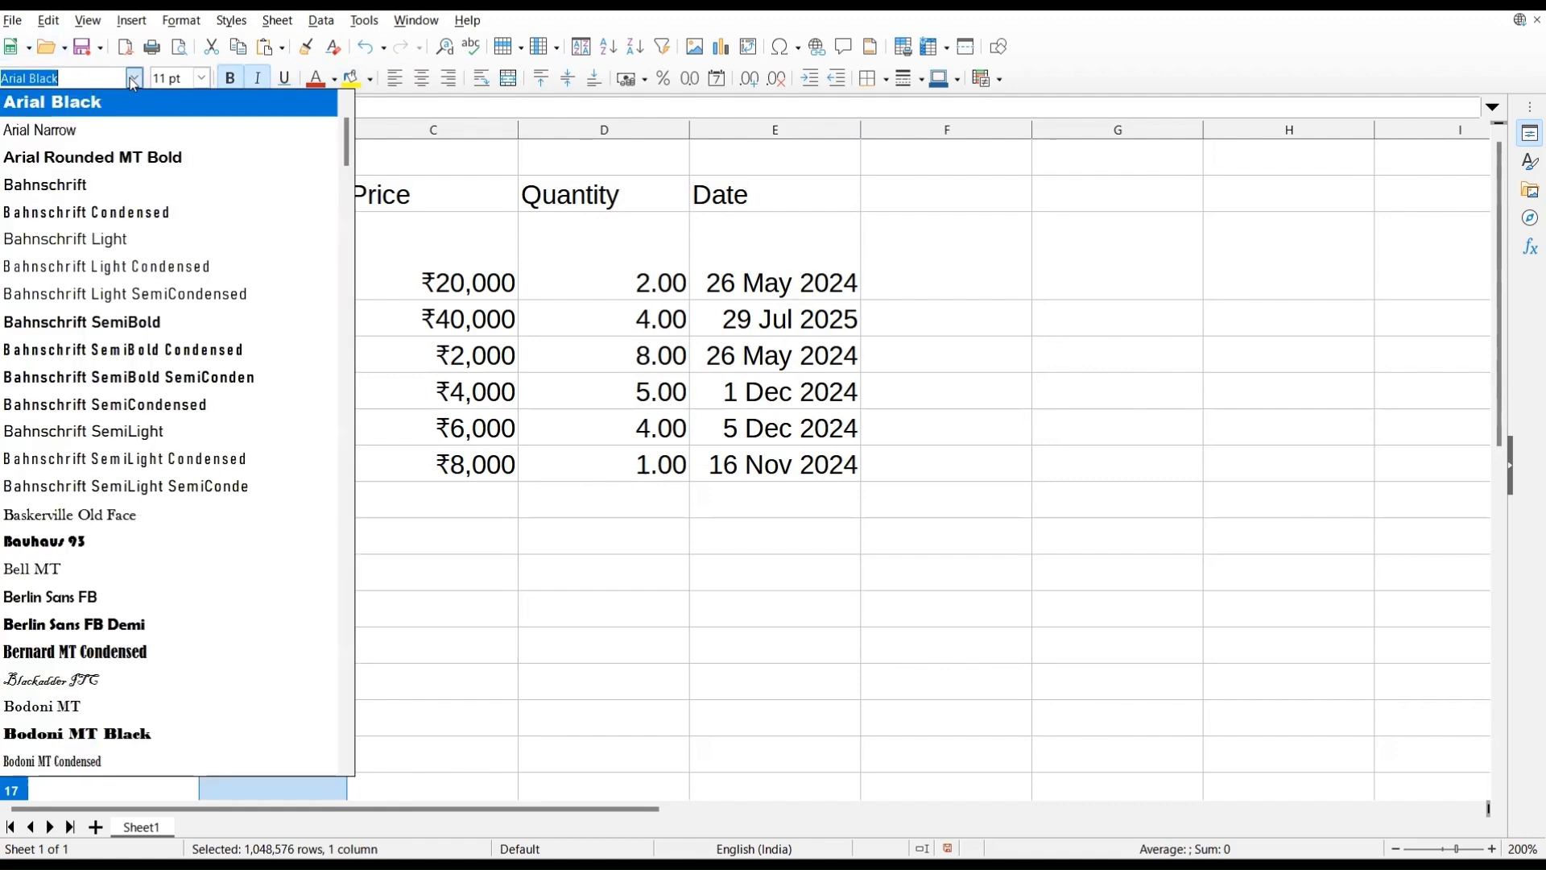
scroll(103, 483, "down", 4)
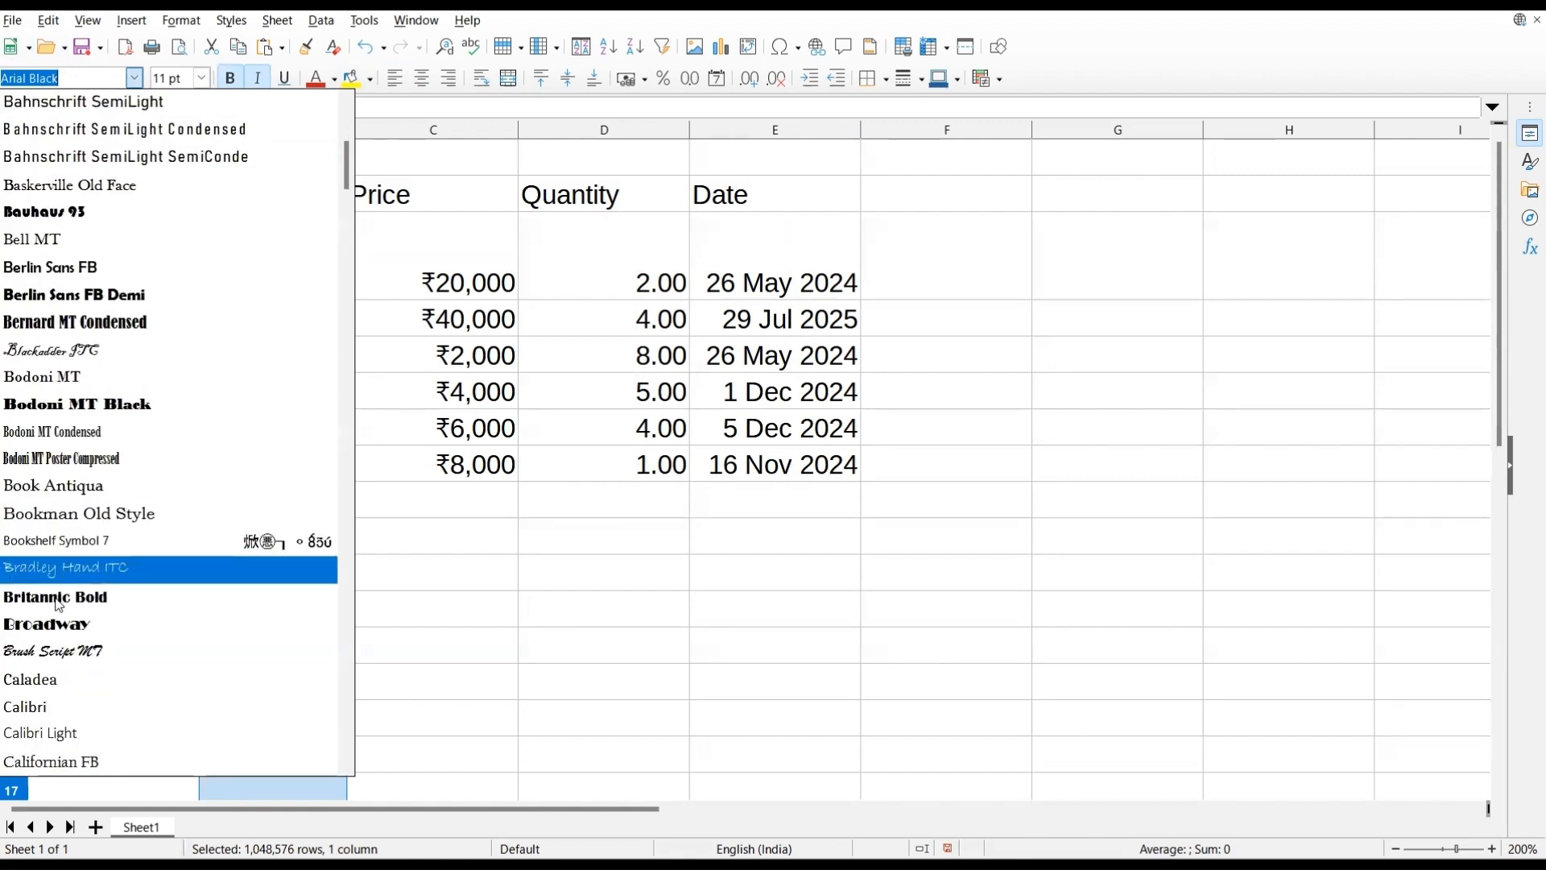
left_click(77, 384)
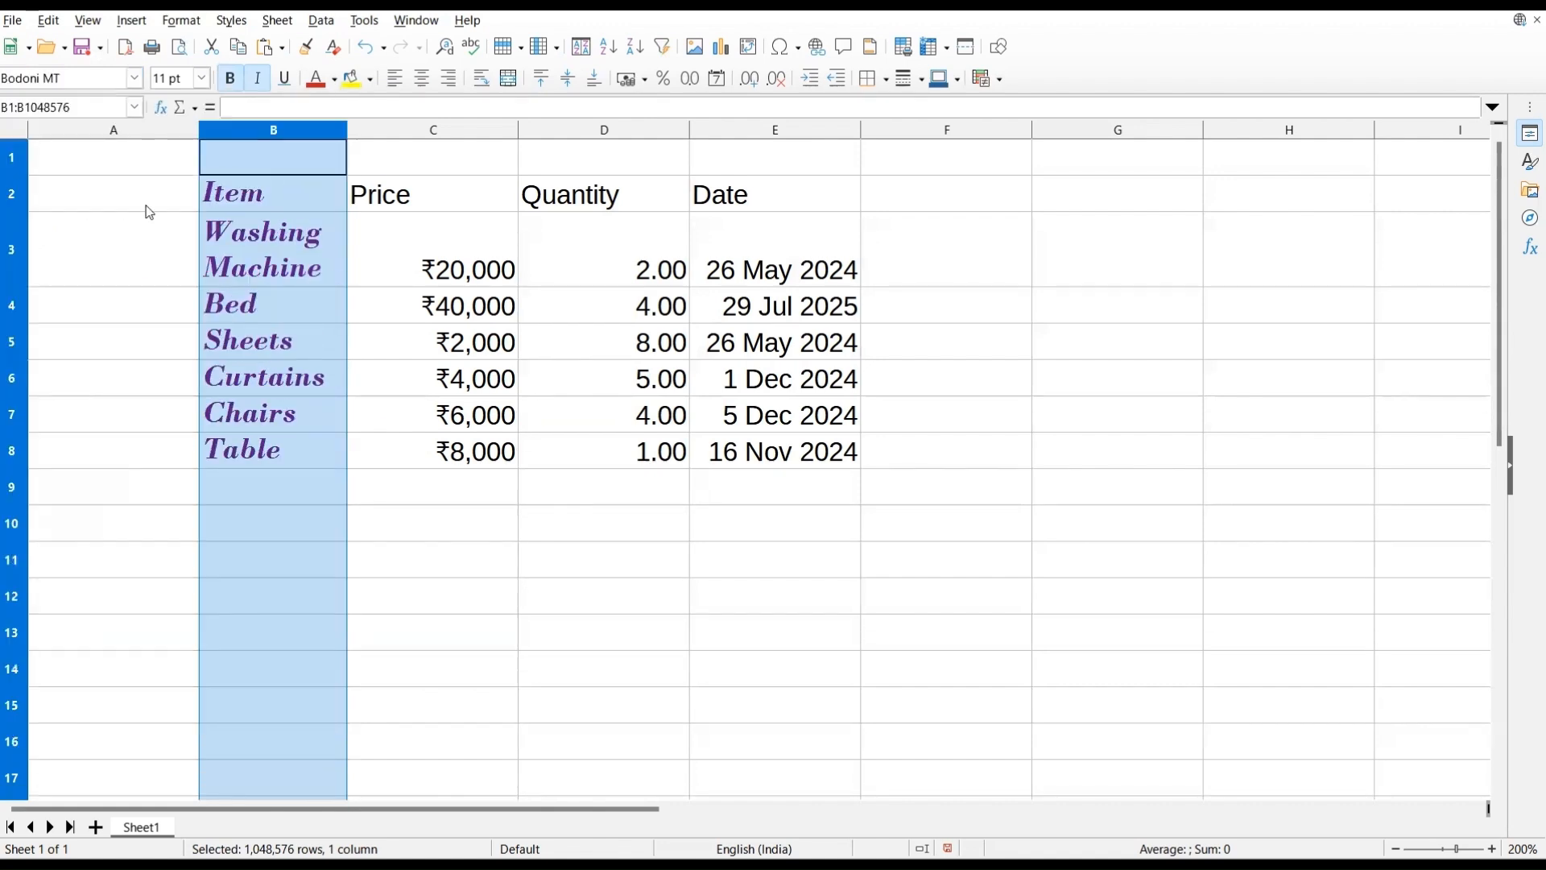
left_click(203, 78)
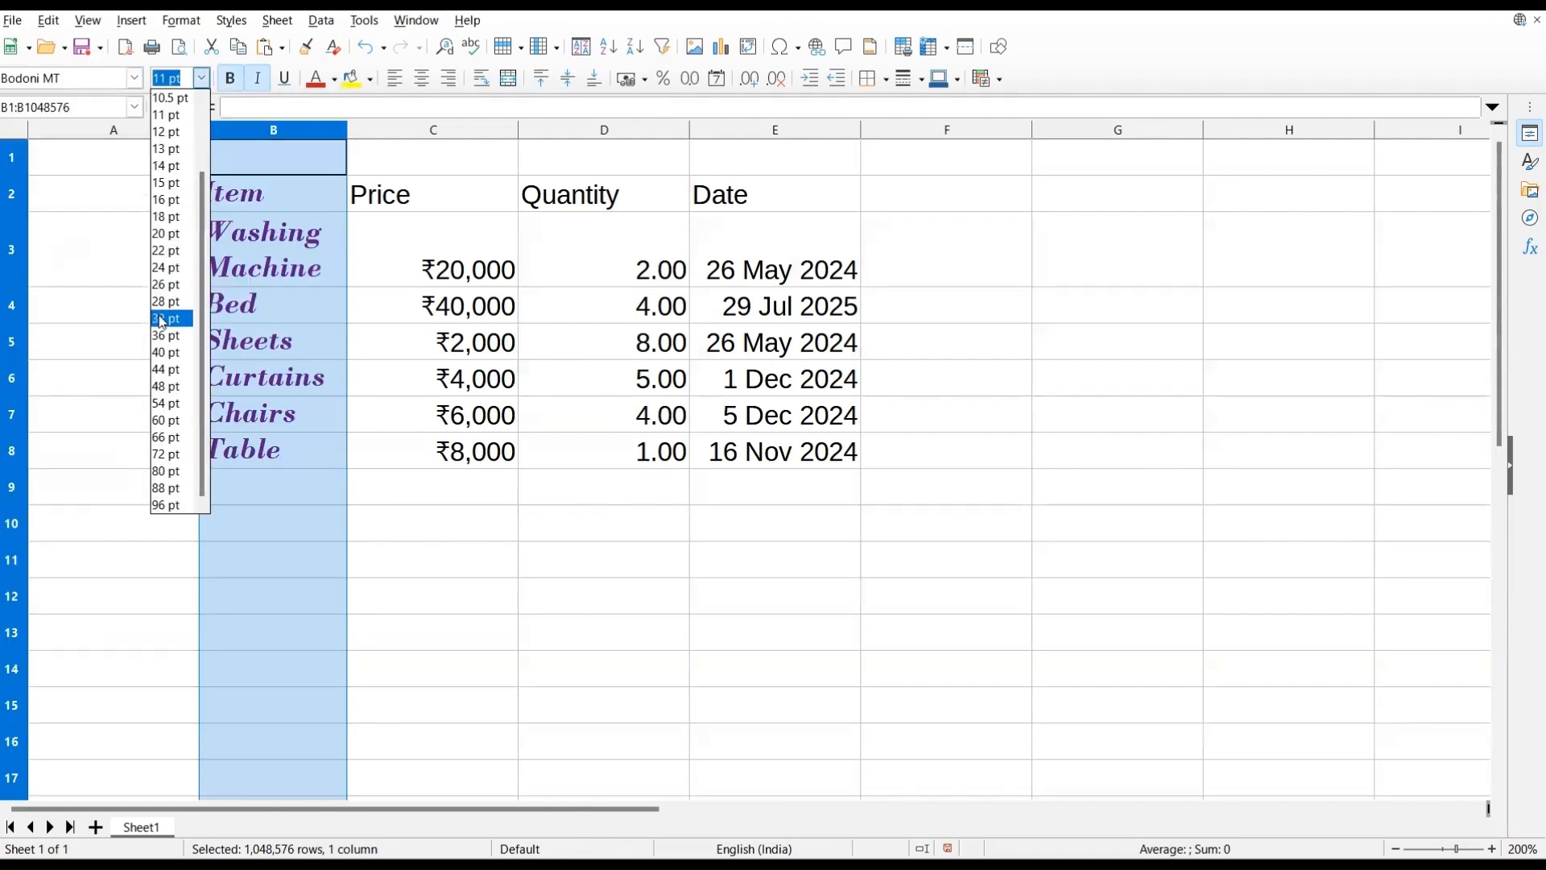
left_click(169, 98)
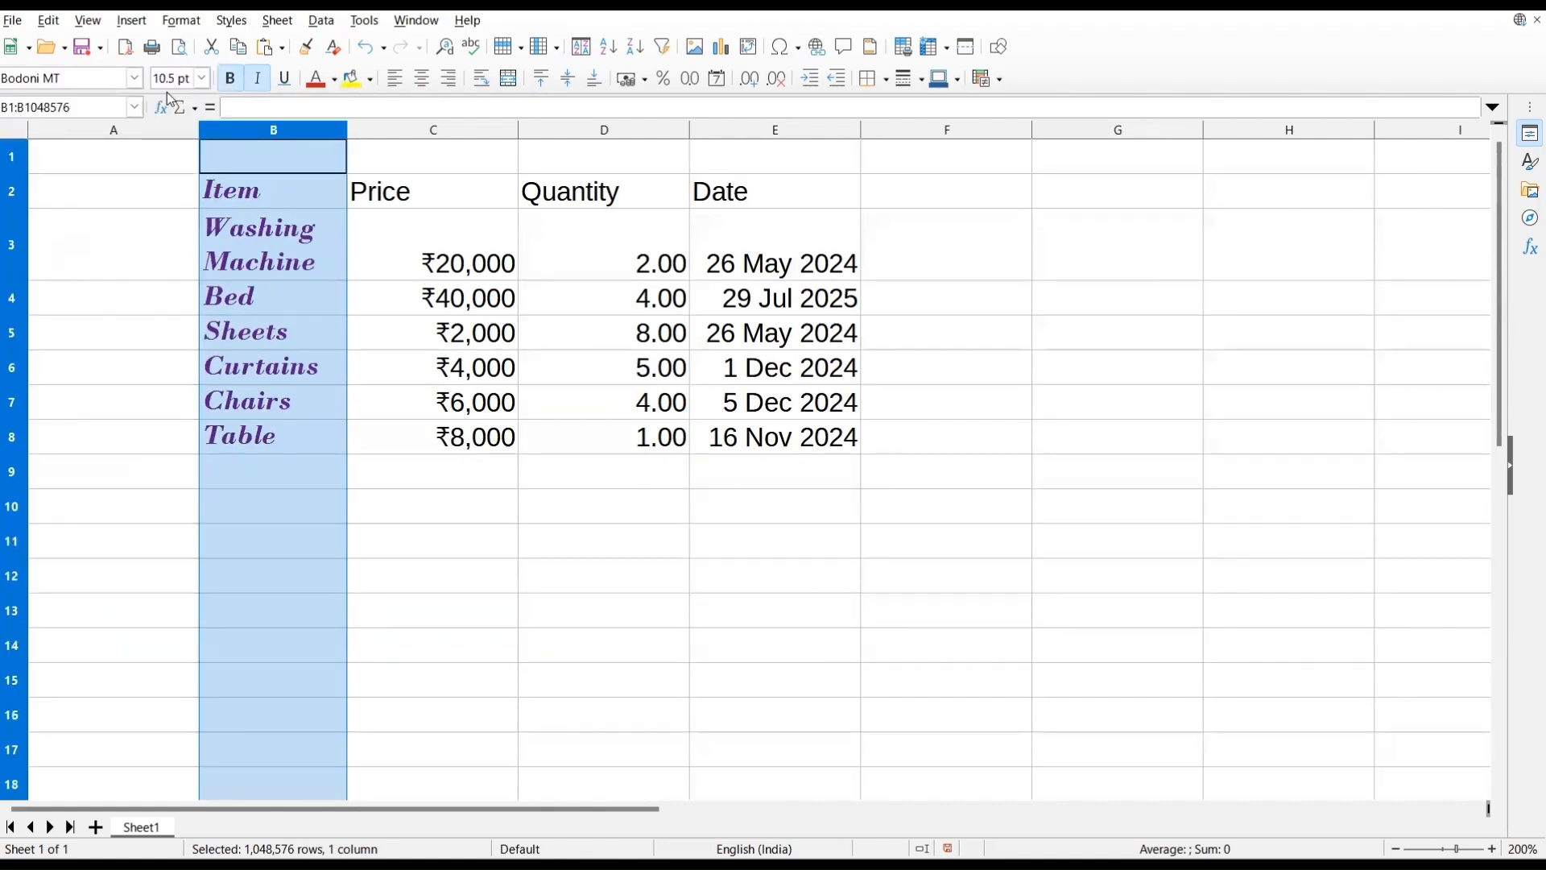
Step: Remove bold from column B's text, and toggle its italic style off and on again
left_click(259, 79)
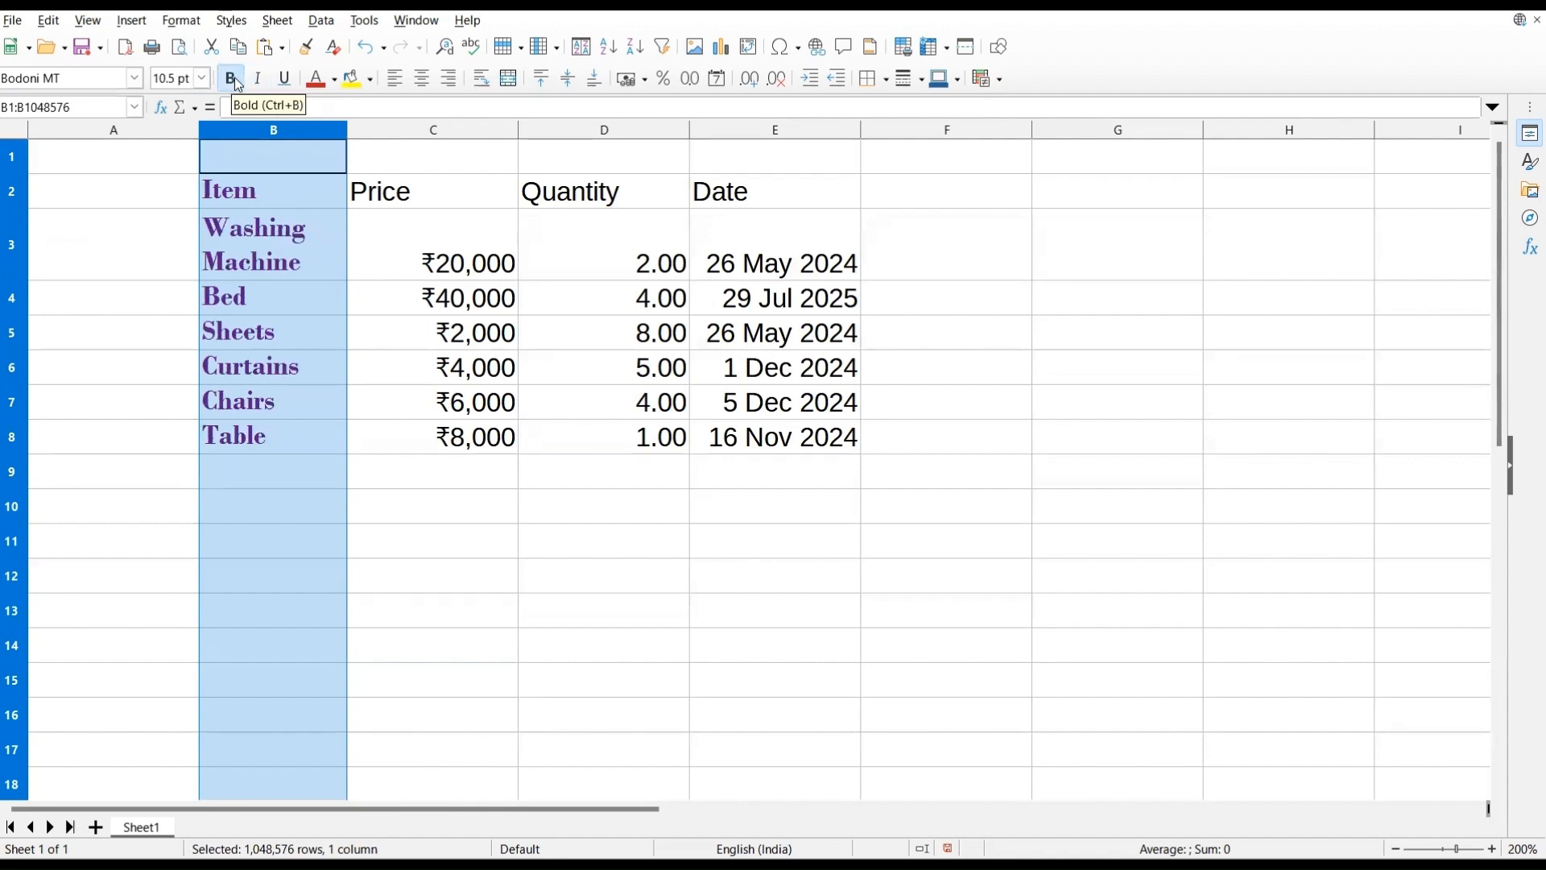
left_click(232, 77)
left_click(257, 84)
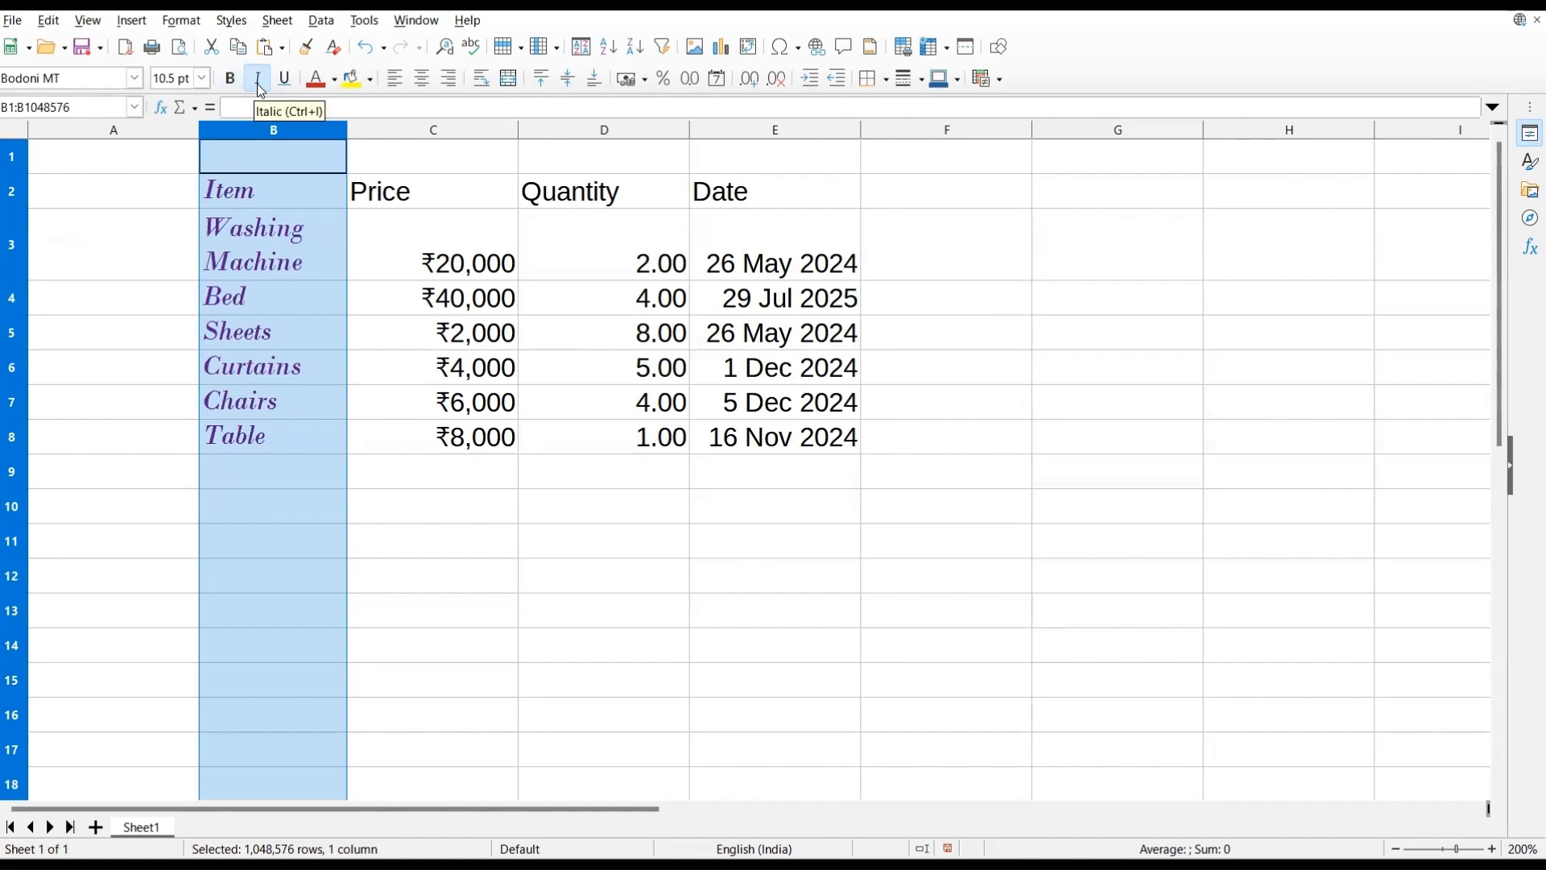
left_click(476, 554)
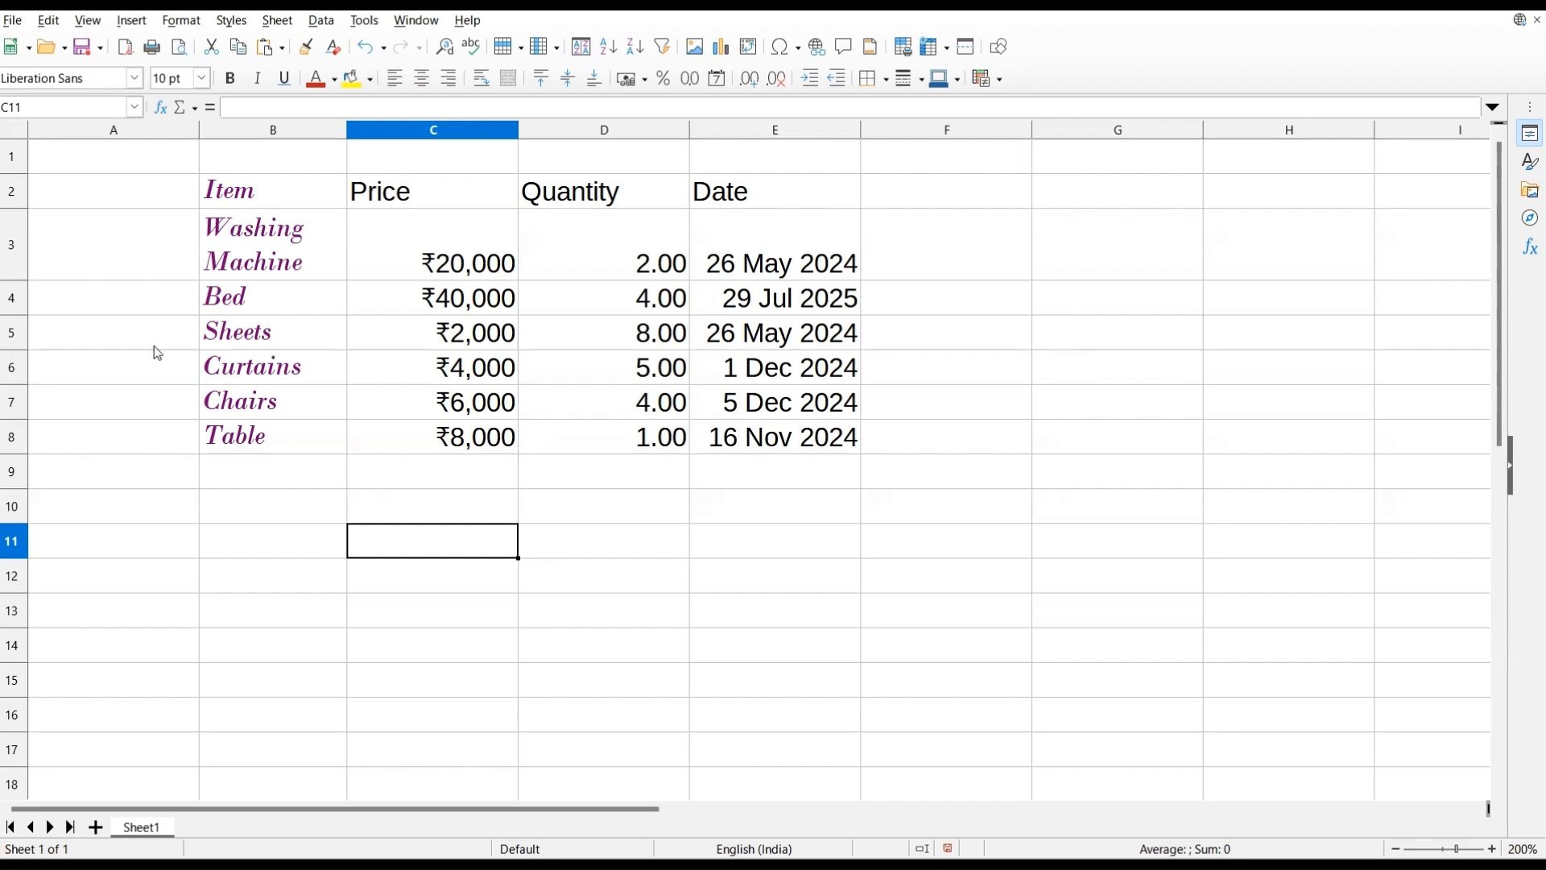
Step: Insert an empty row above the Sheets row, and delete that row again
left_click(13, 332)
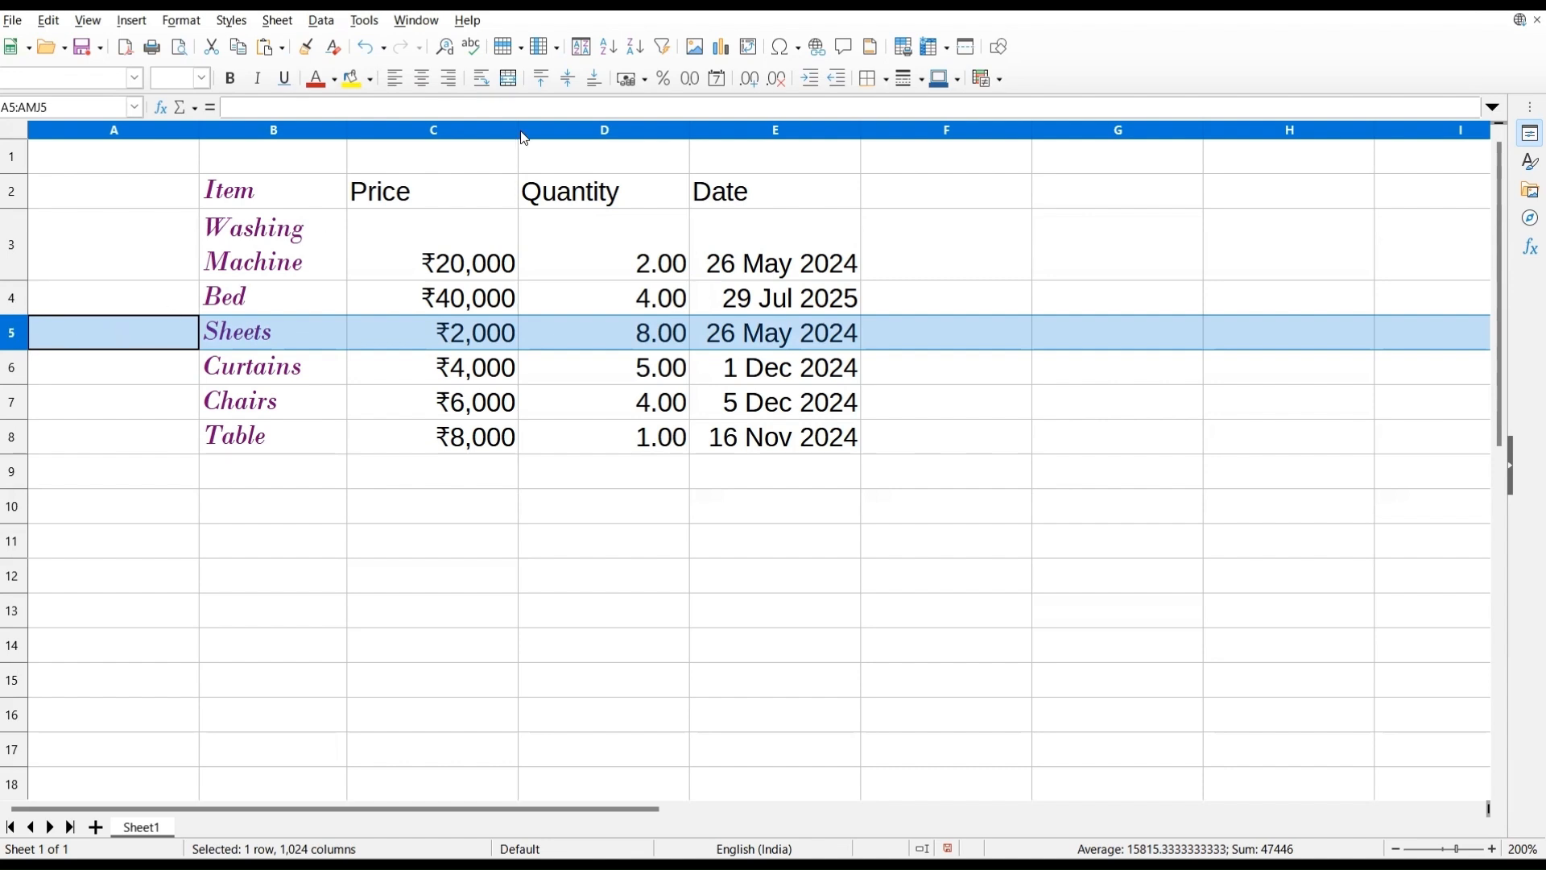
left_click(522, 54)
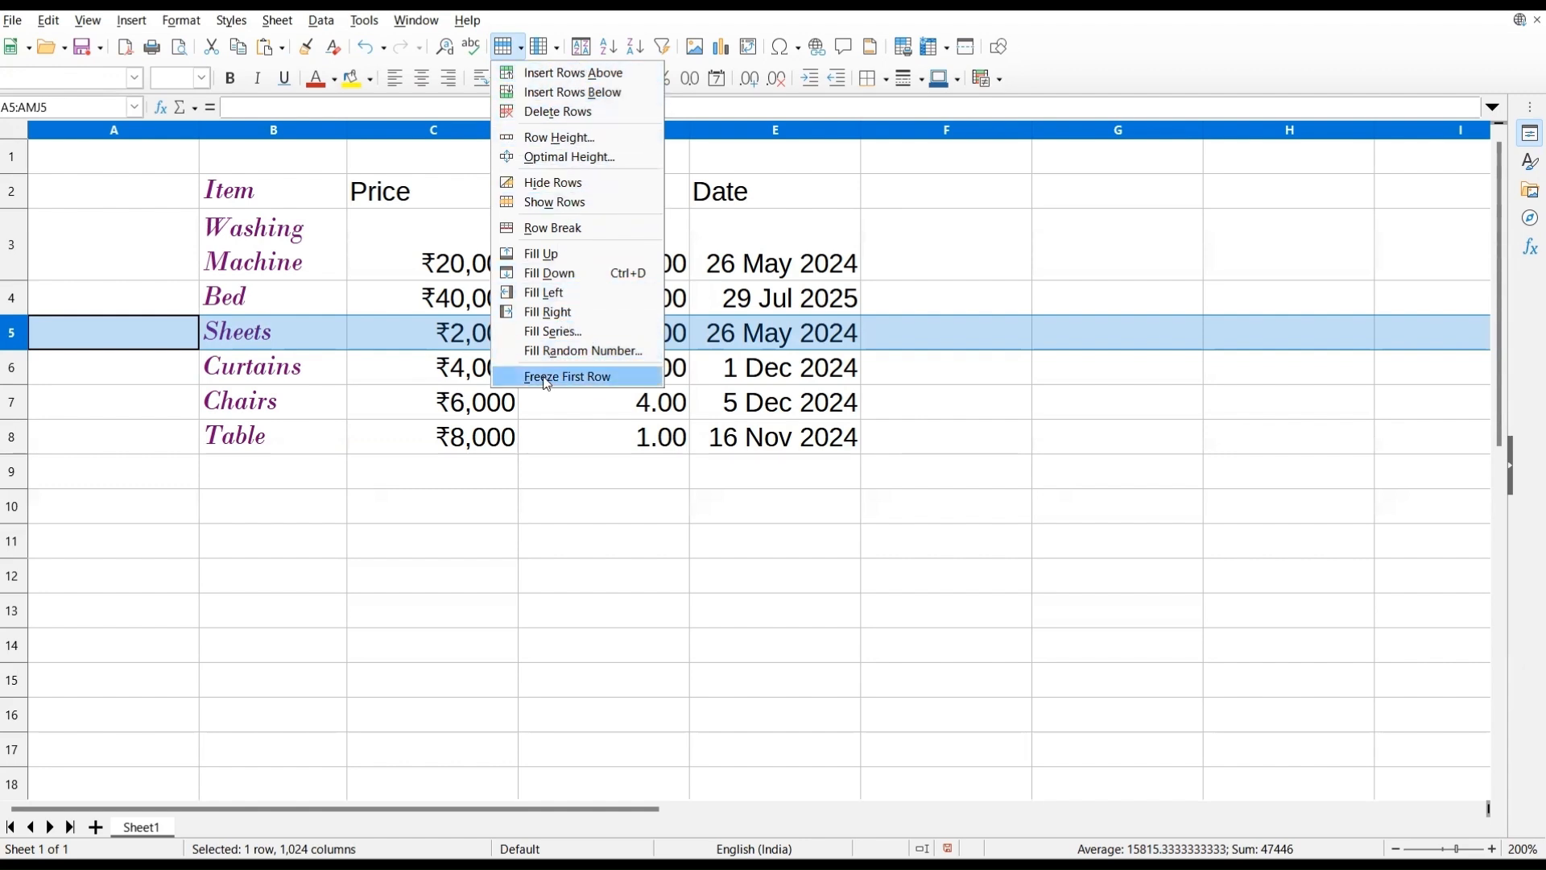
left_click(586, 75)
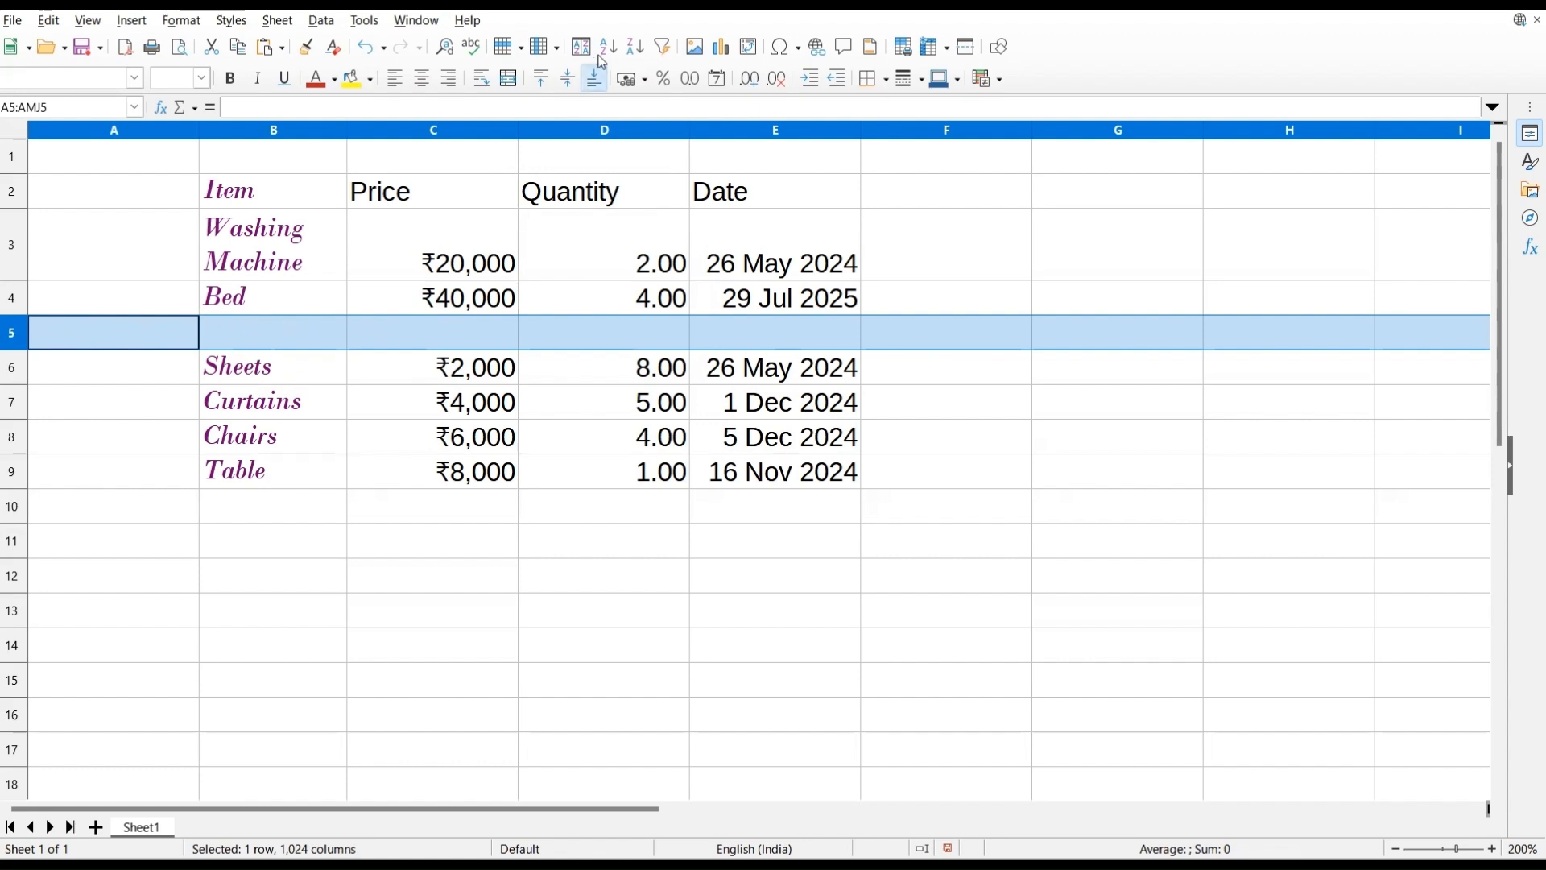
left_click(520, 48)
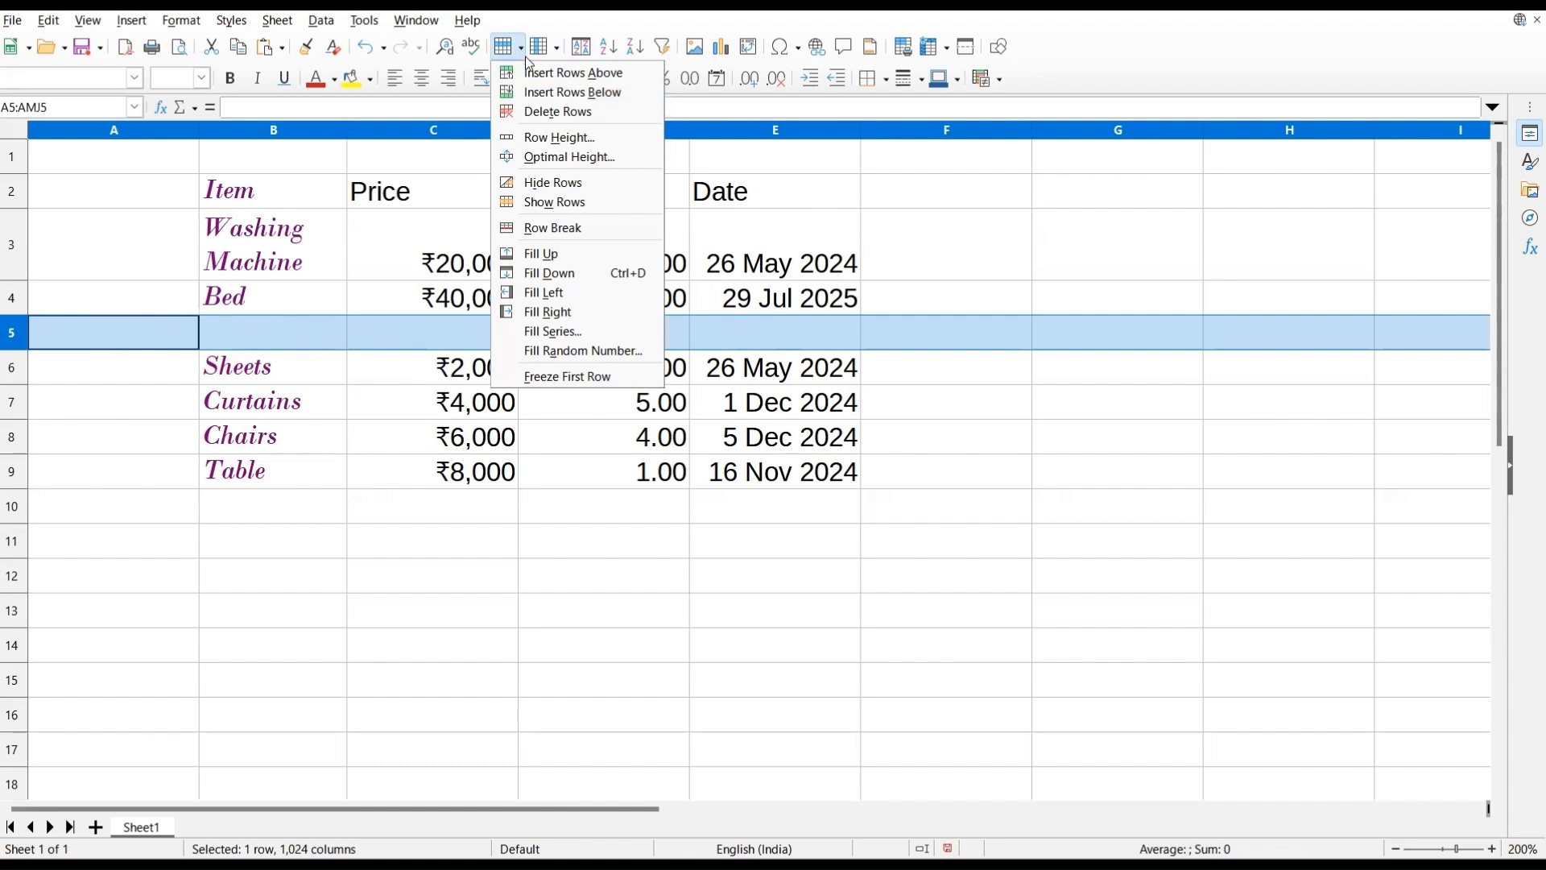
left_click(545, 113)
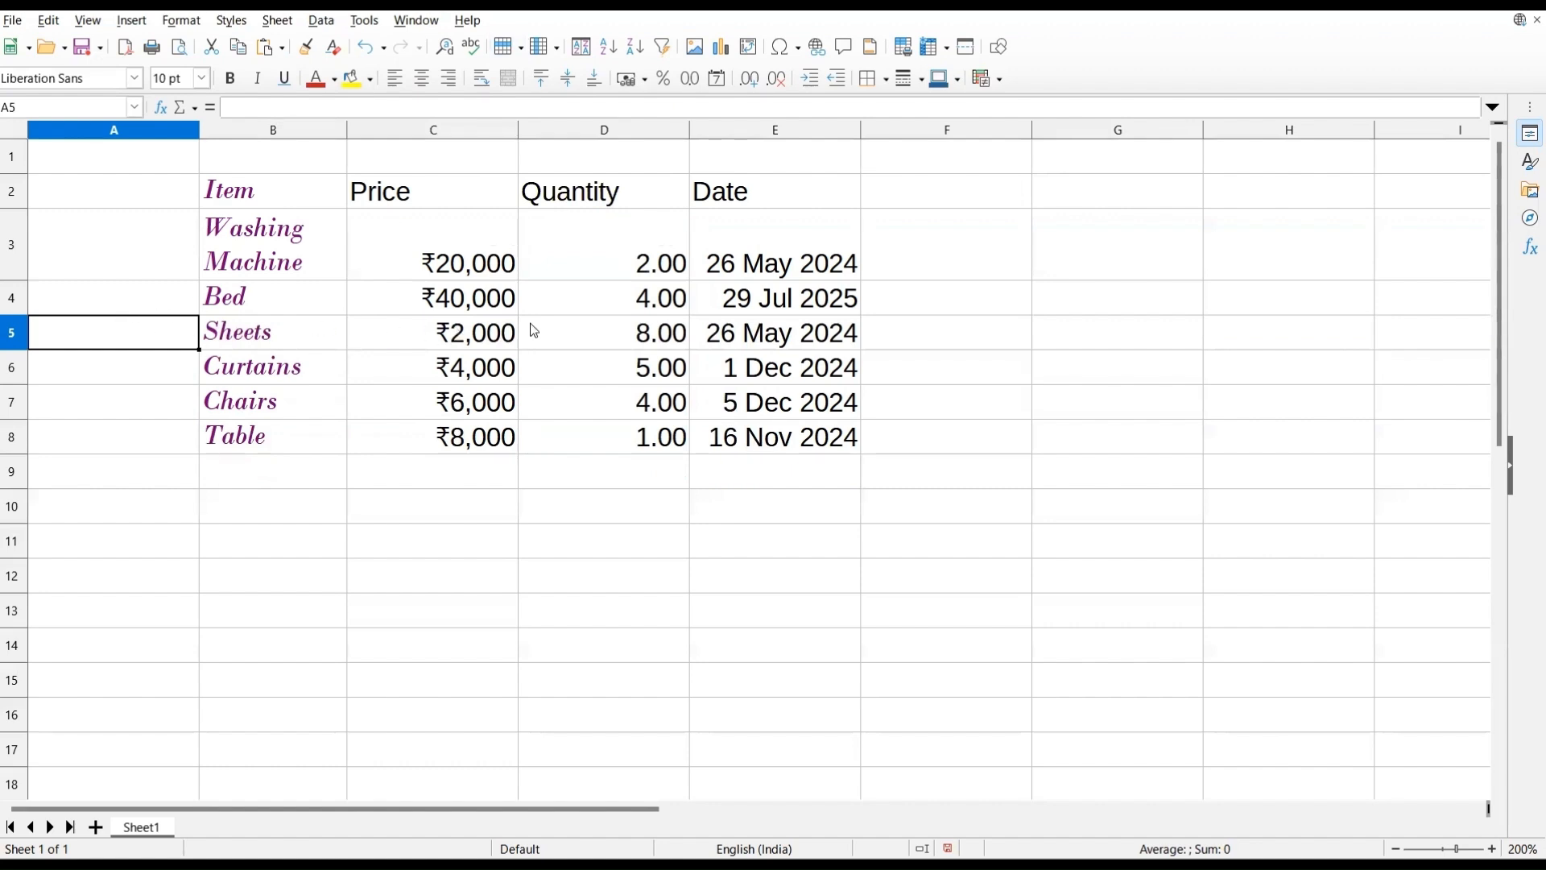
Step: Insert an empty column after the Price column
left_click(435, 131)
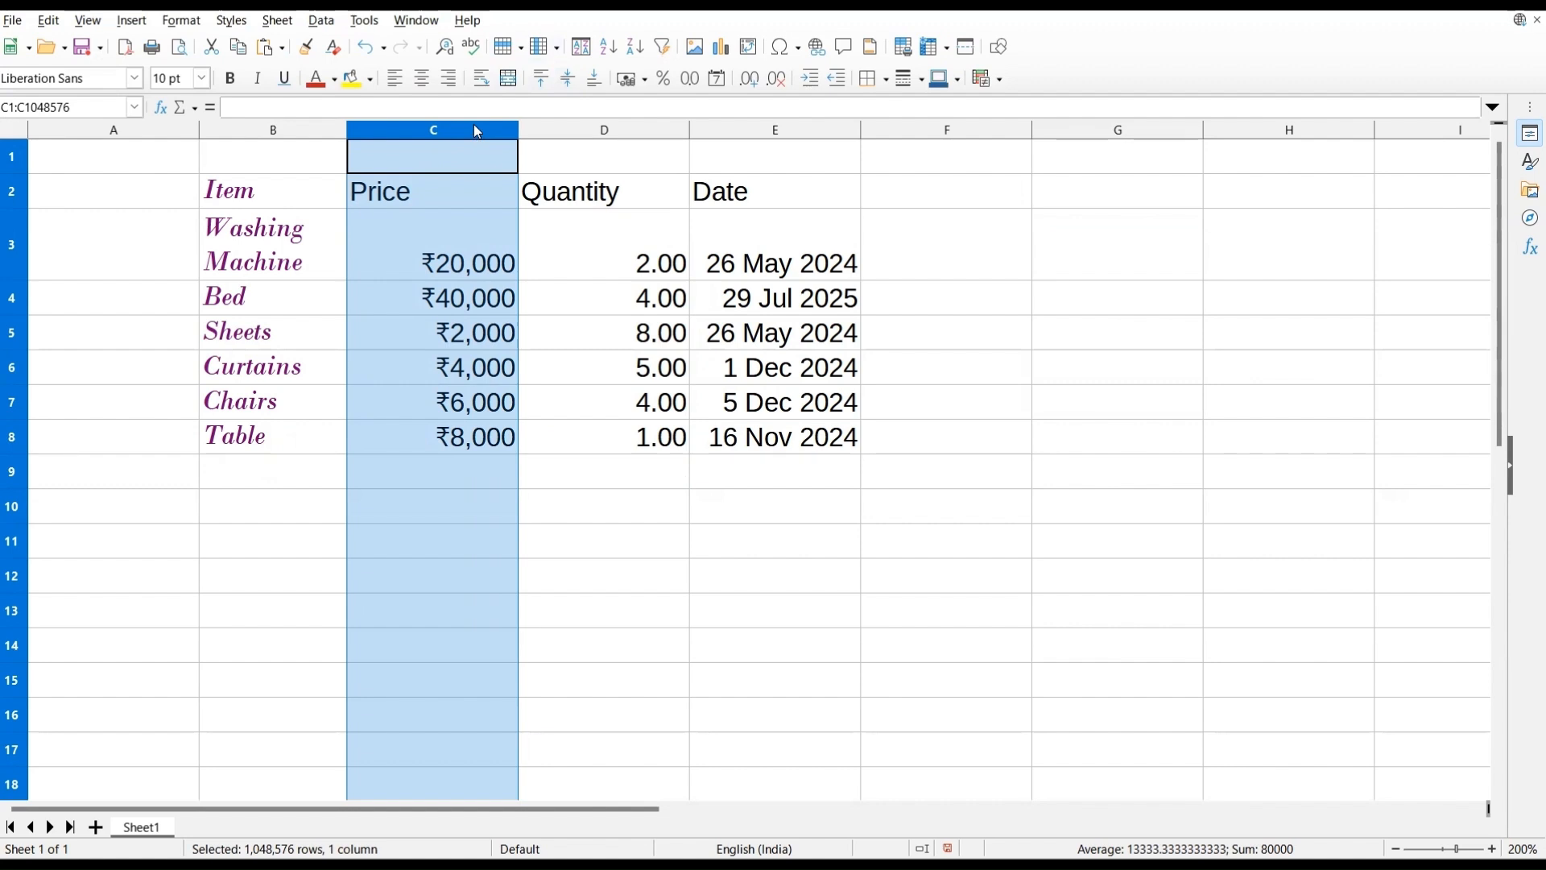
left_click(554, 47)
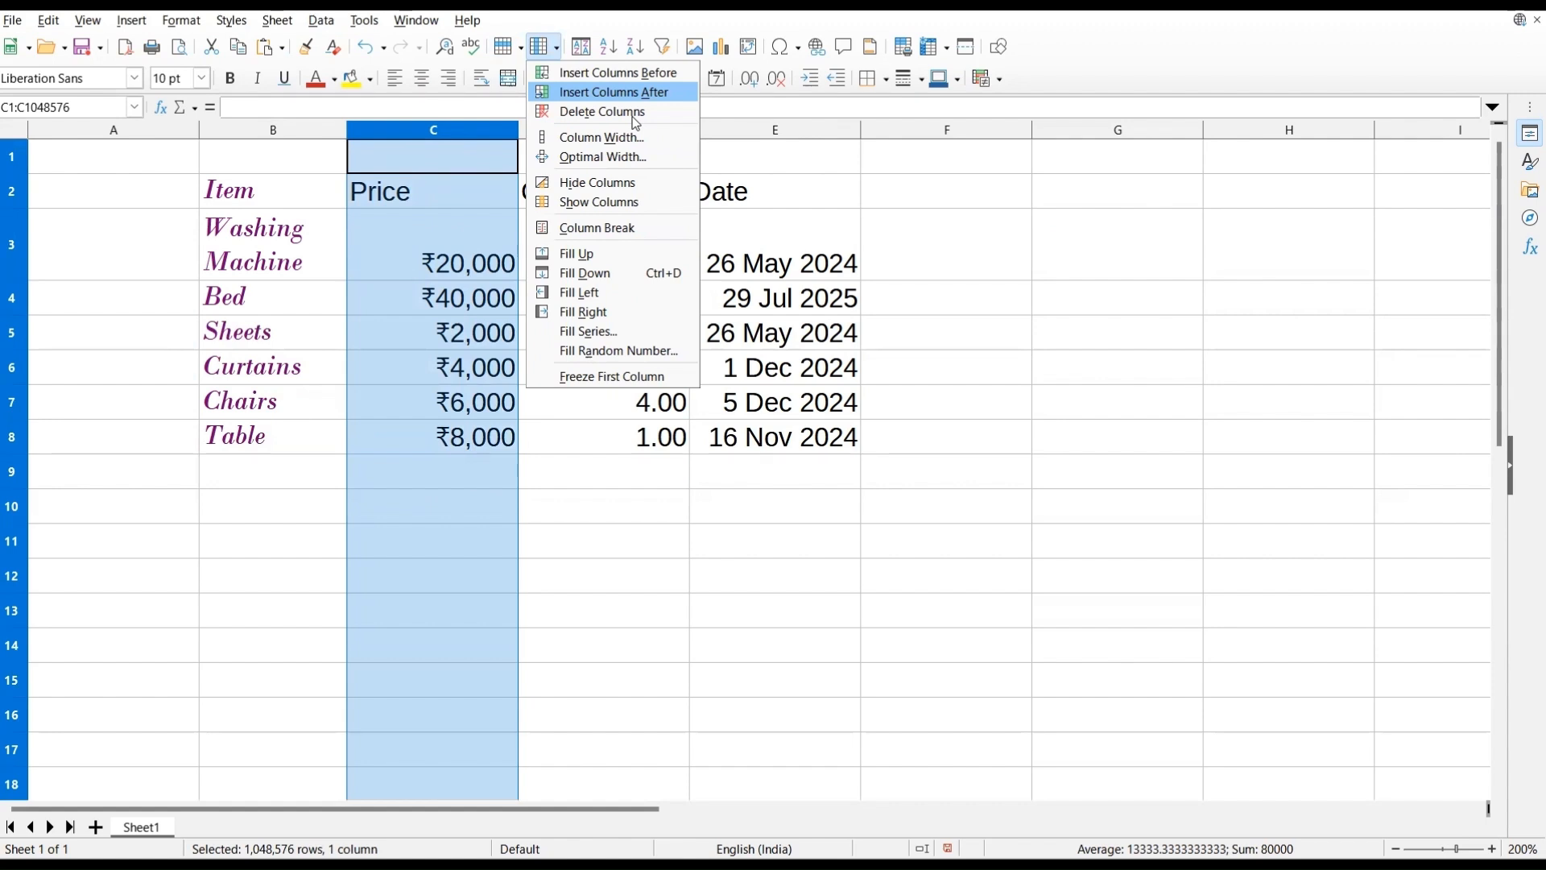
key("Return")
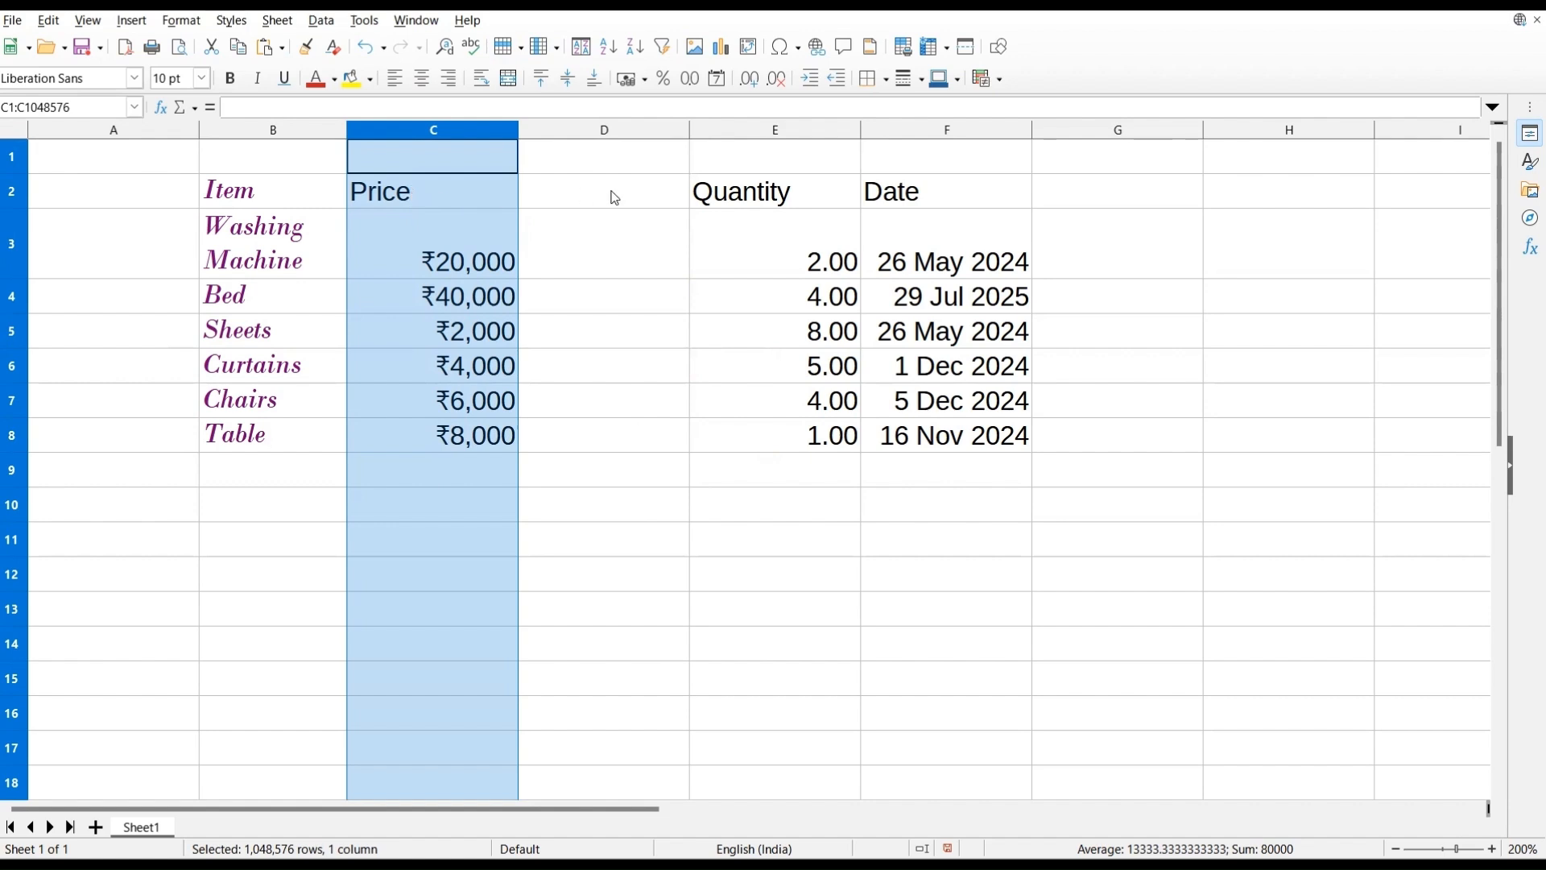
Step: Delete the empty column D between the Price and Quantity columns
left_click(621, 137)
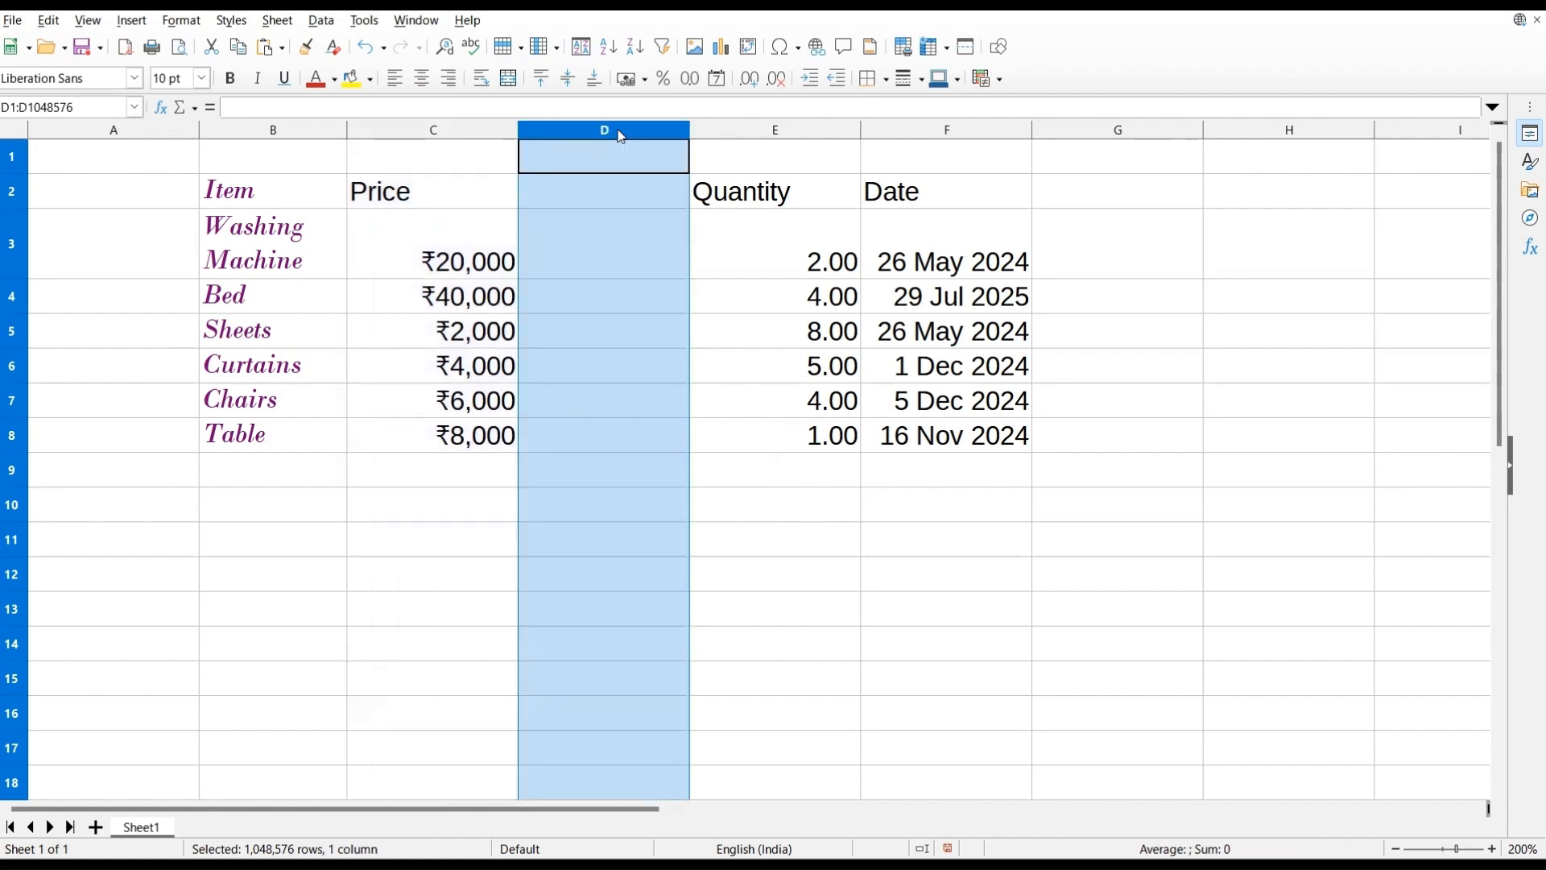
left_click(558, 49)
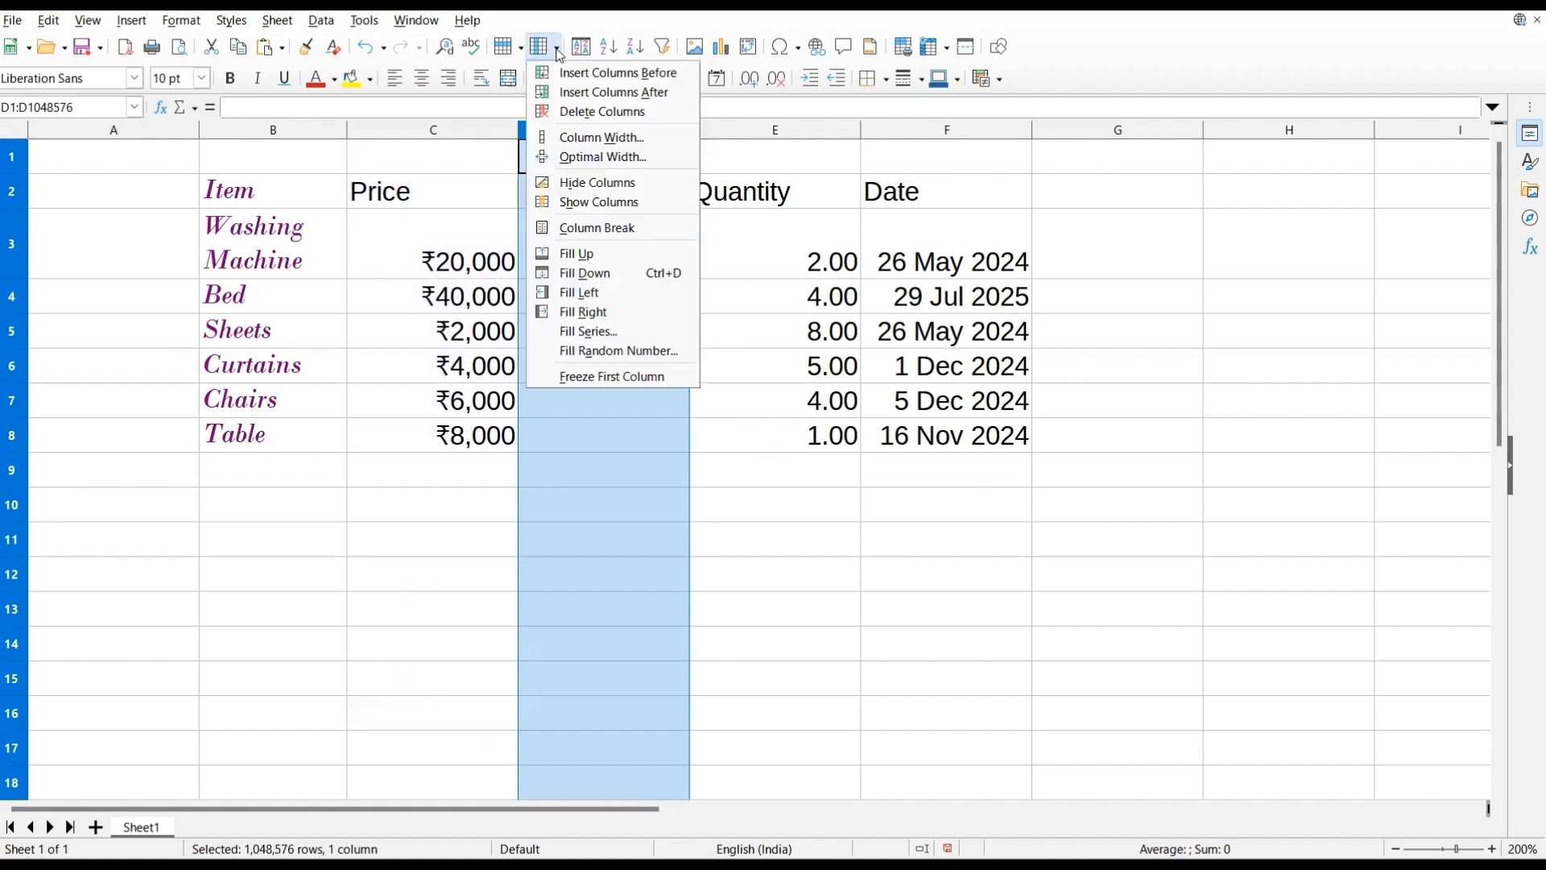
left_click(578, 115)
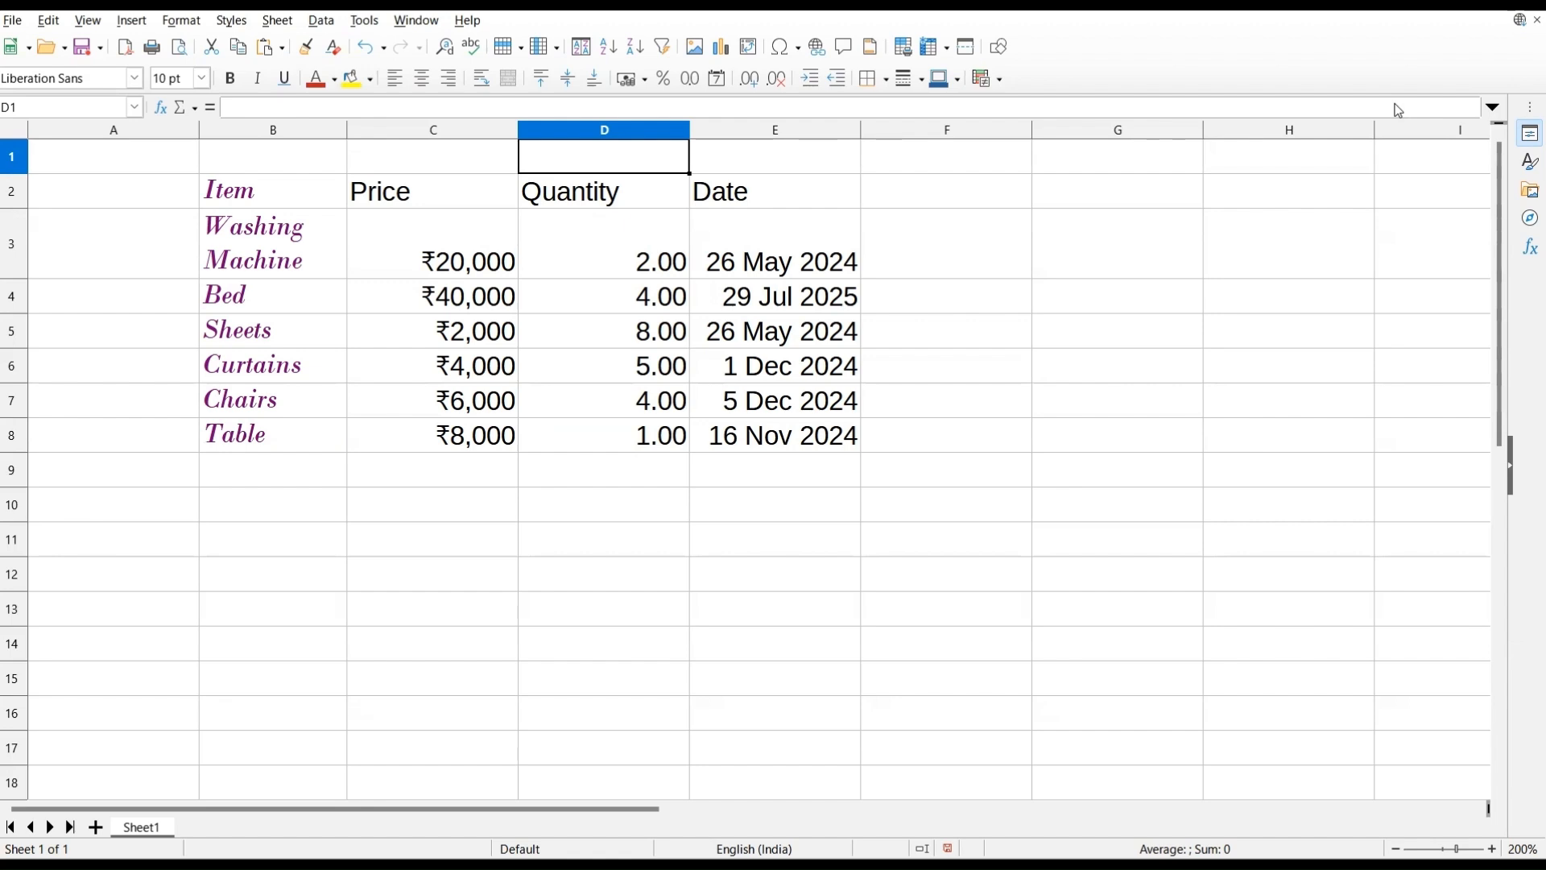
Step: Rotate the text of the whole Item column counterclockwise so the item names slant upward
left_click(274, 130)
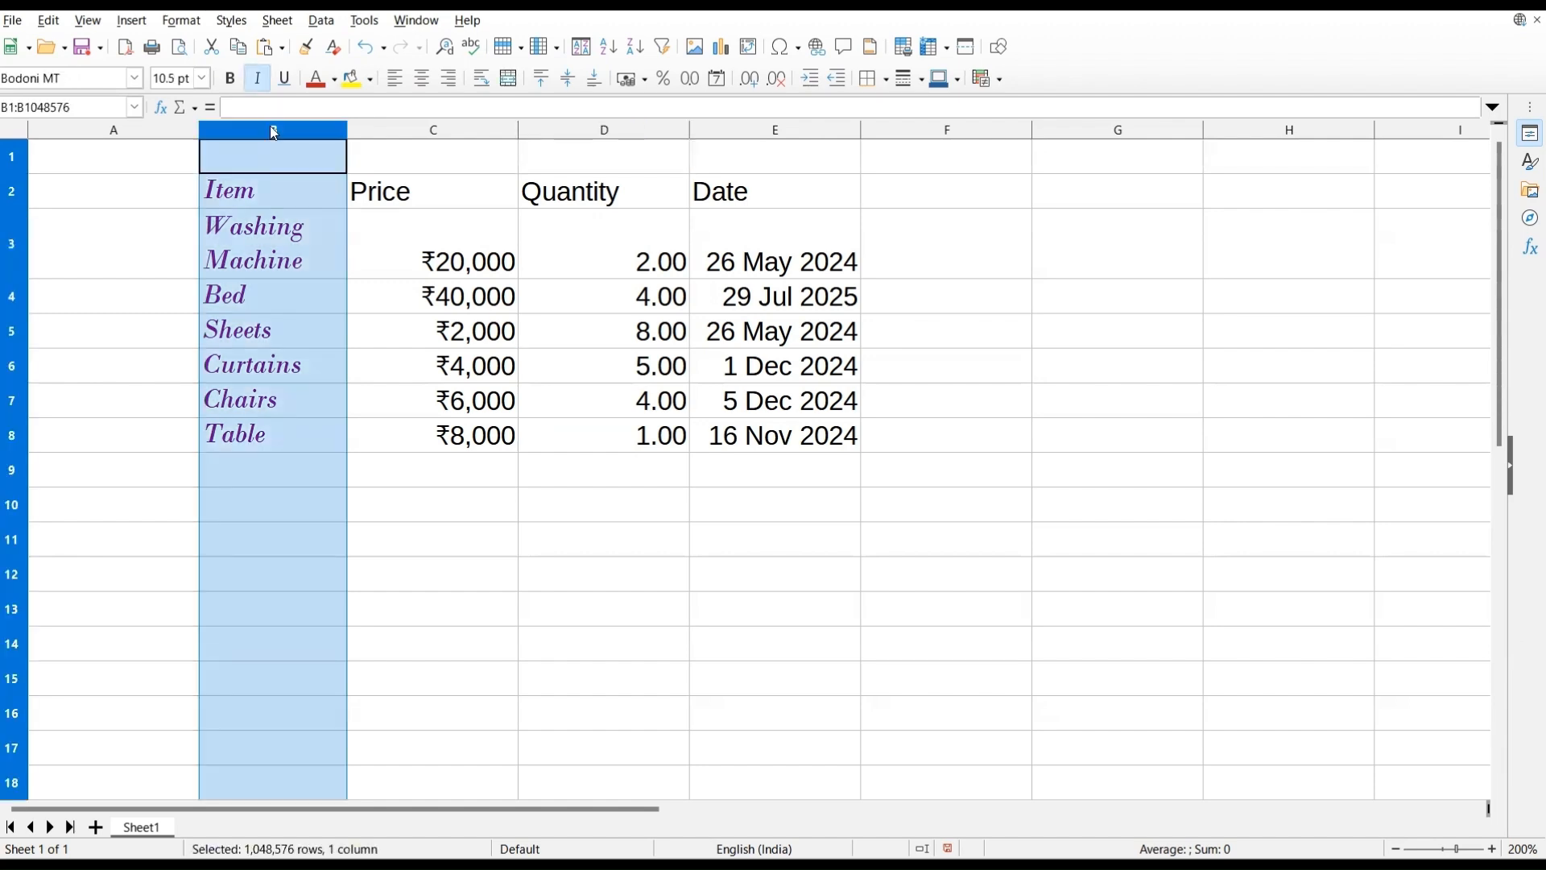
left_click(182, 21)
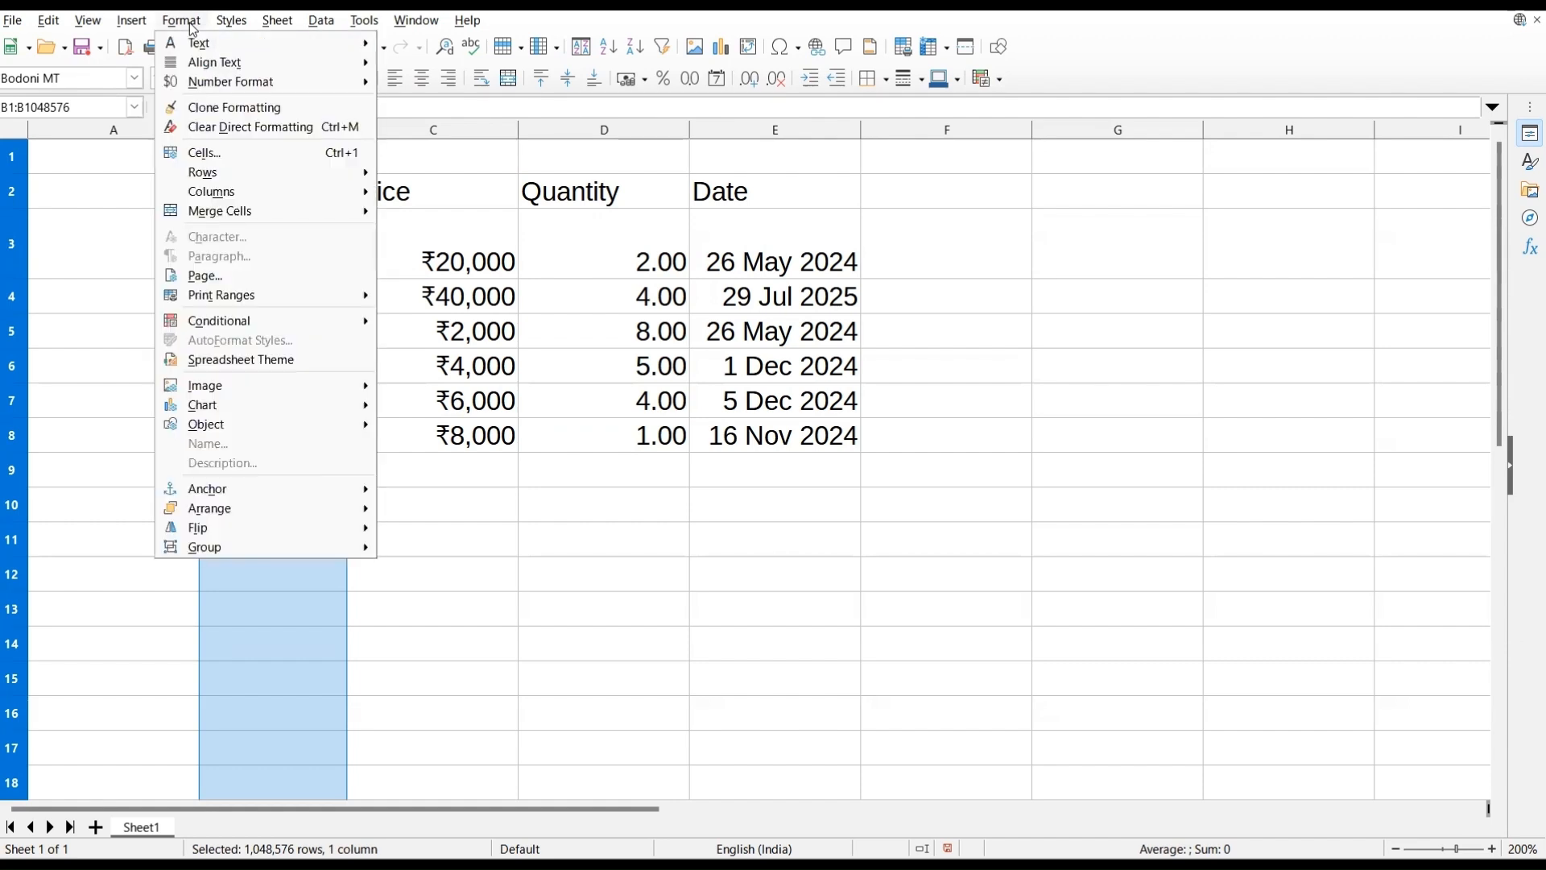
left_click(208, 154)
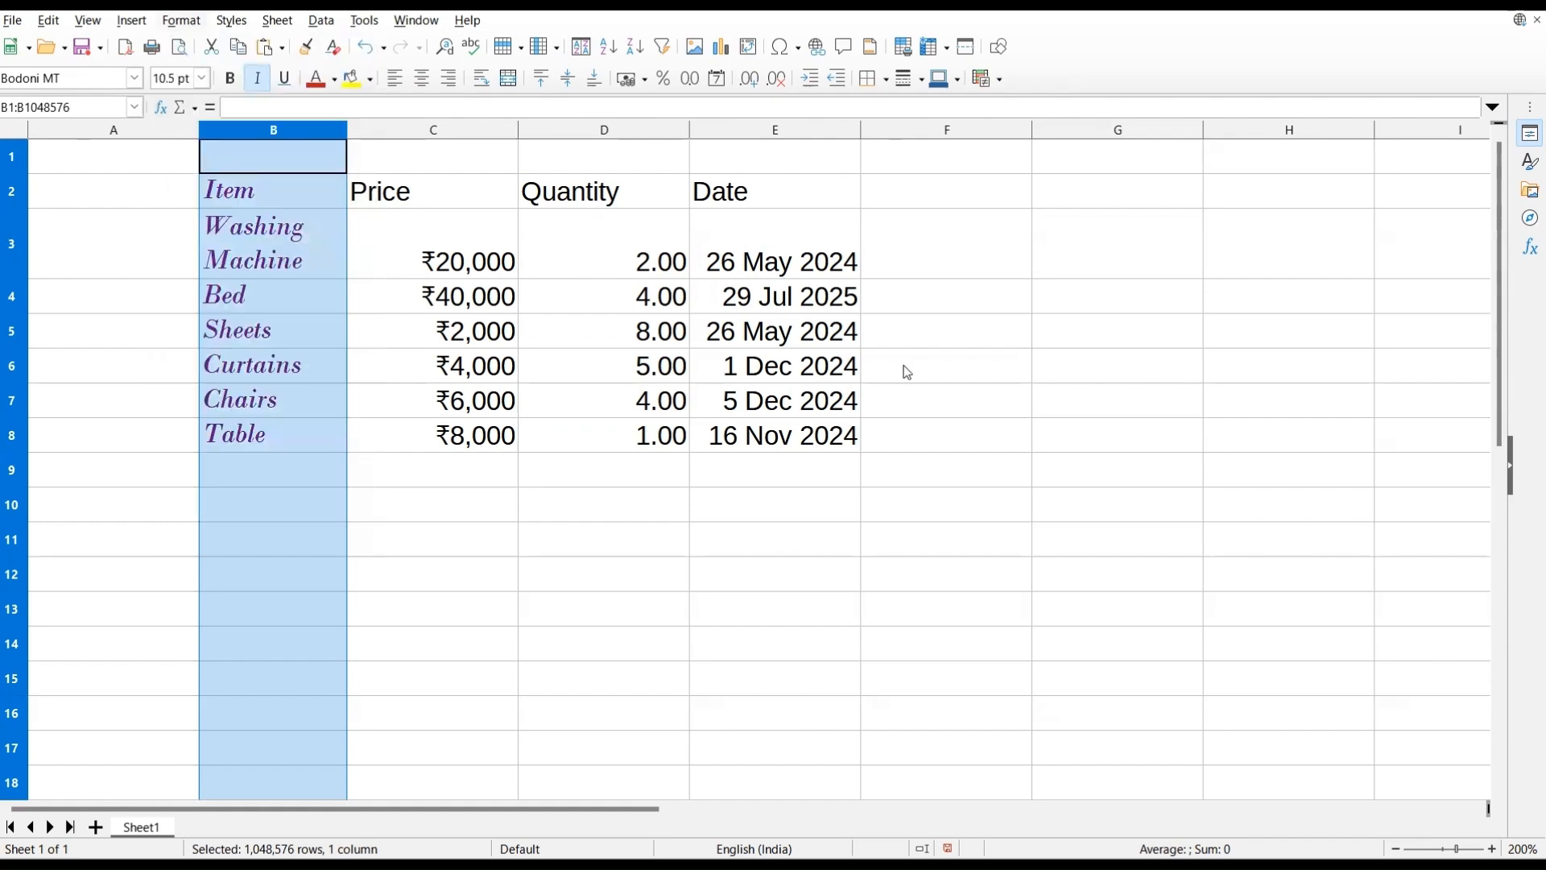
left_click(700, 215)
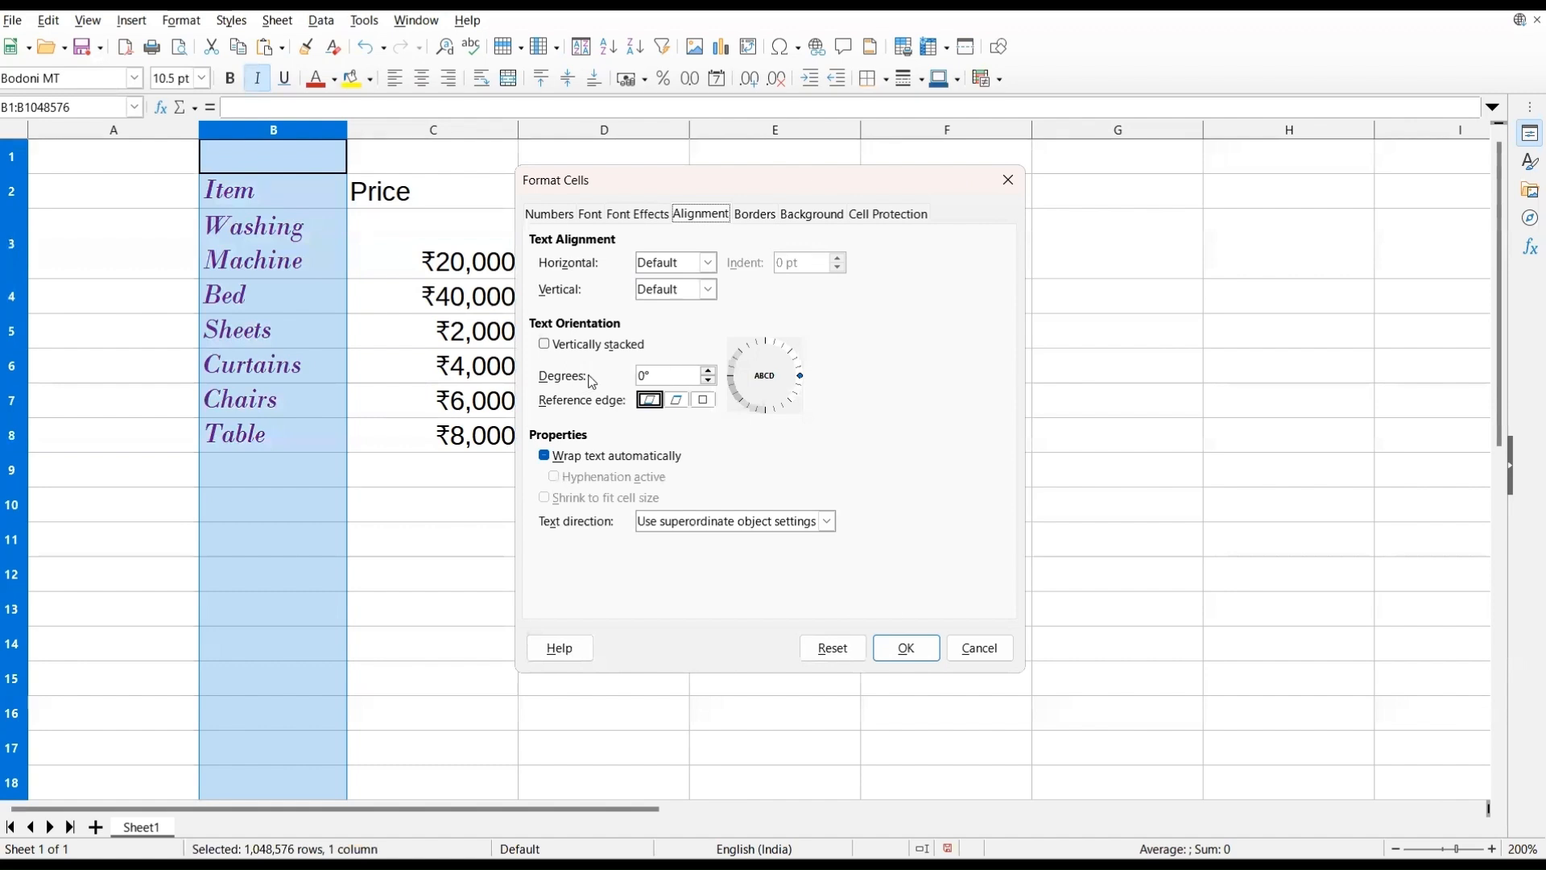
left_click(709, 372)
left_click(708, 372)
left_click(905, 647)
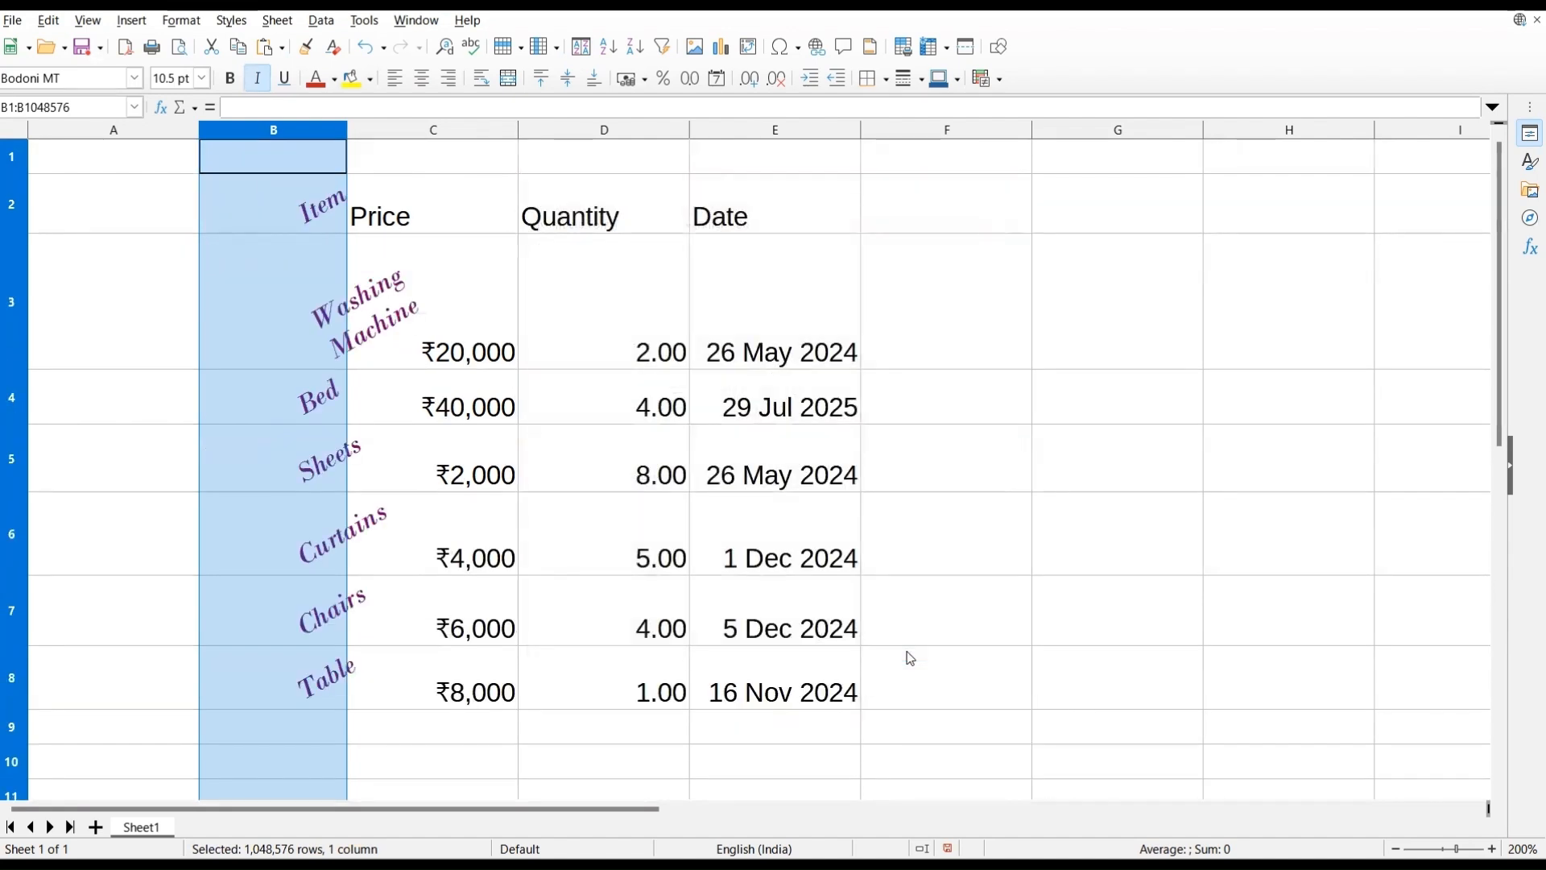
Step: Widen column B to about twice its width so the slanted item names fit inside, and deselect the column
left_click_drag(347, 130, 522, 129)
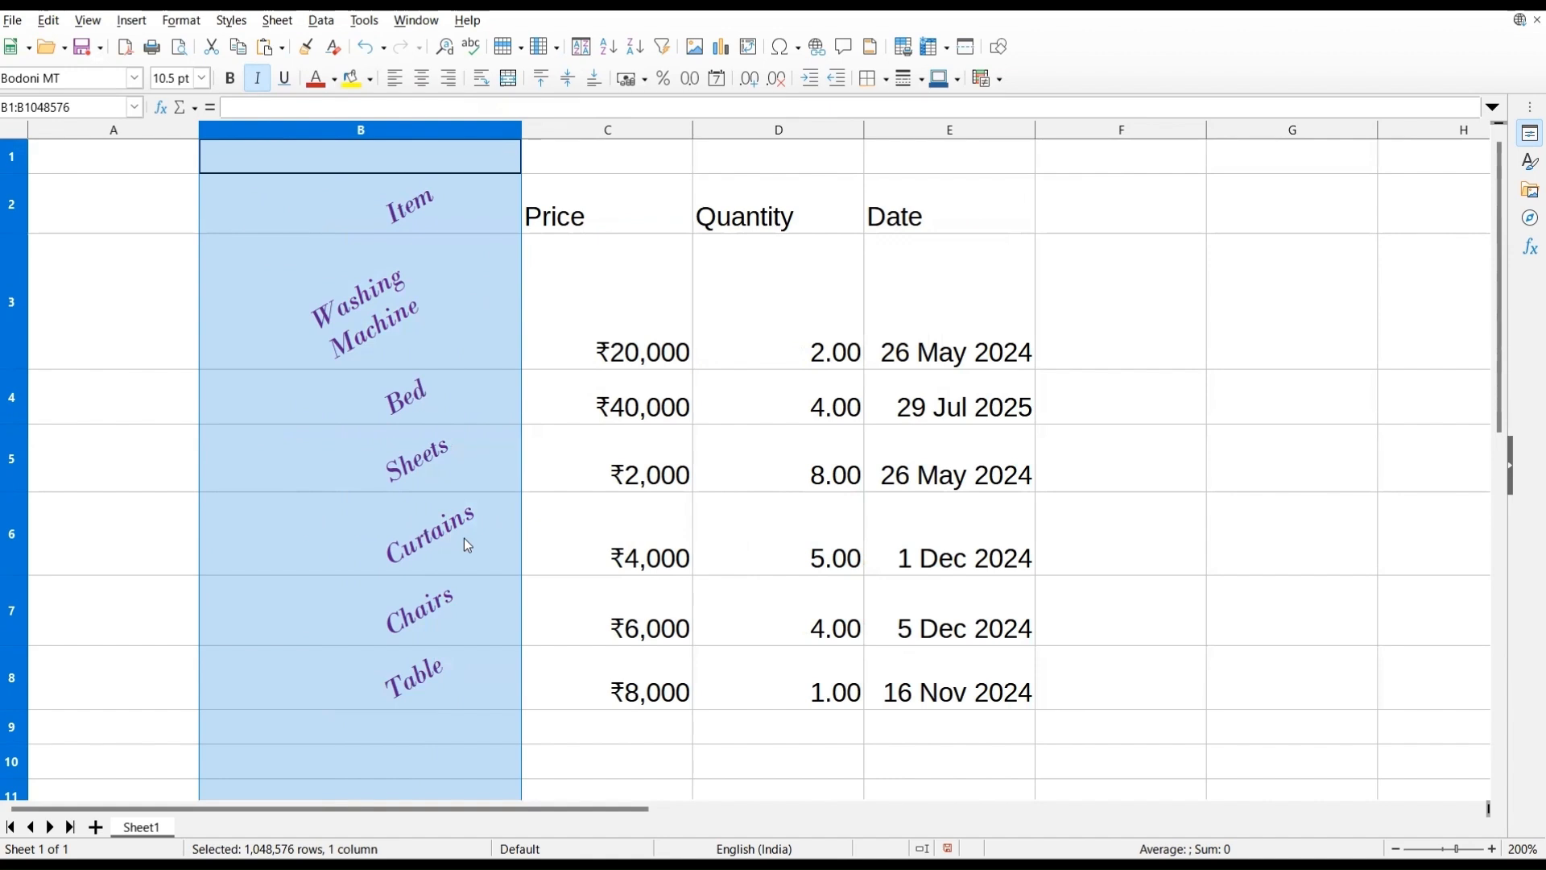
left_click(565, 252)
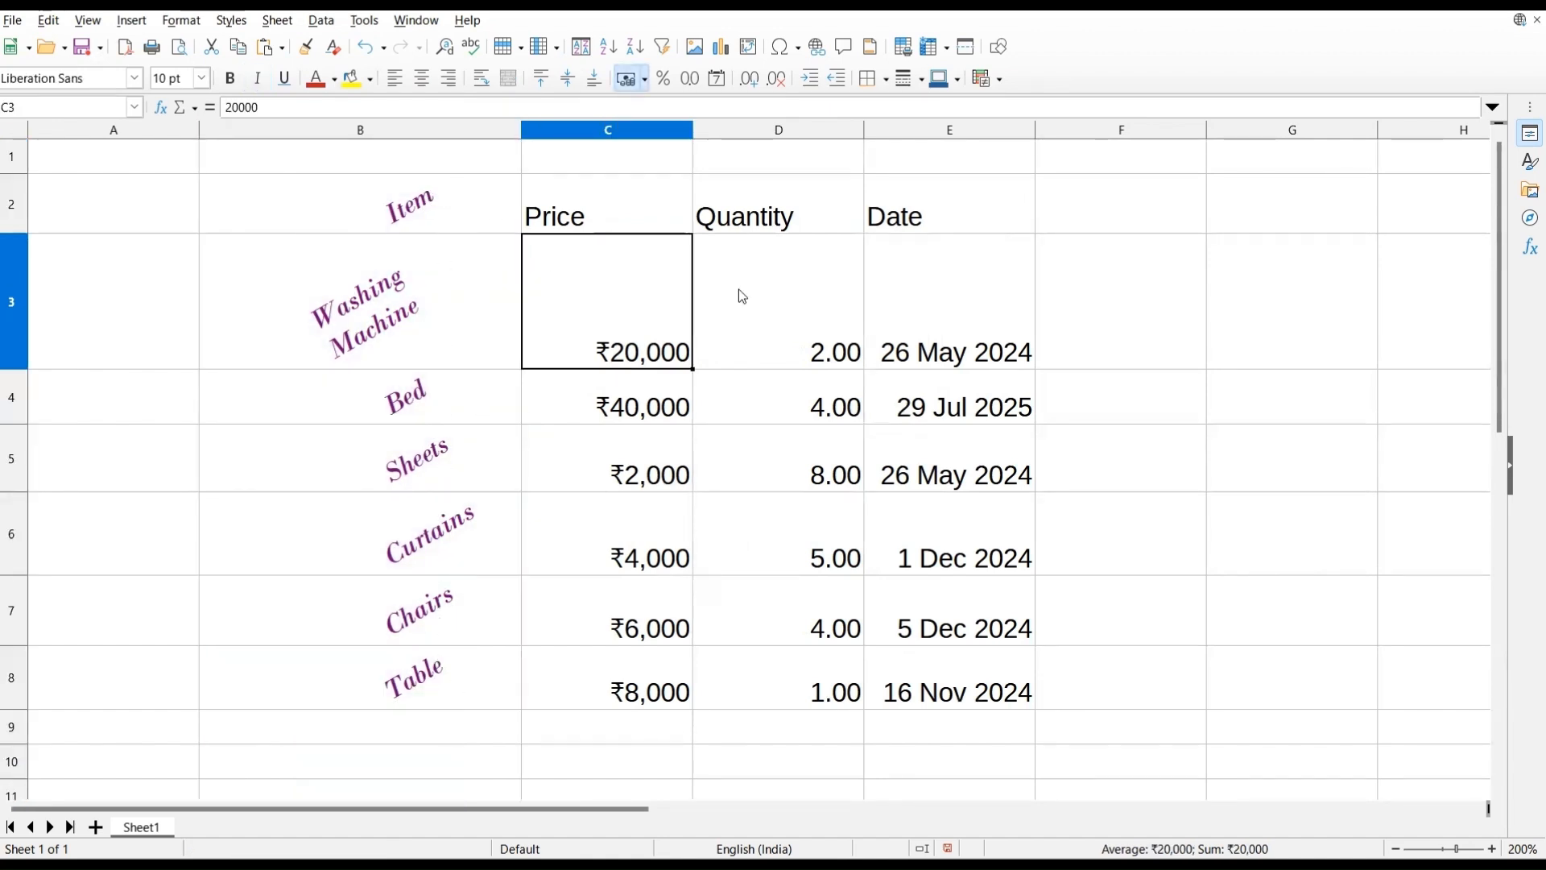
left_click(1152, 367)
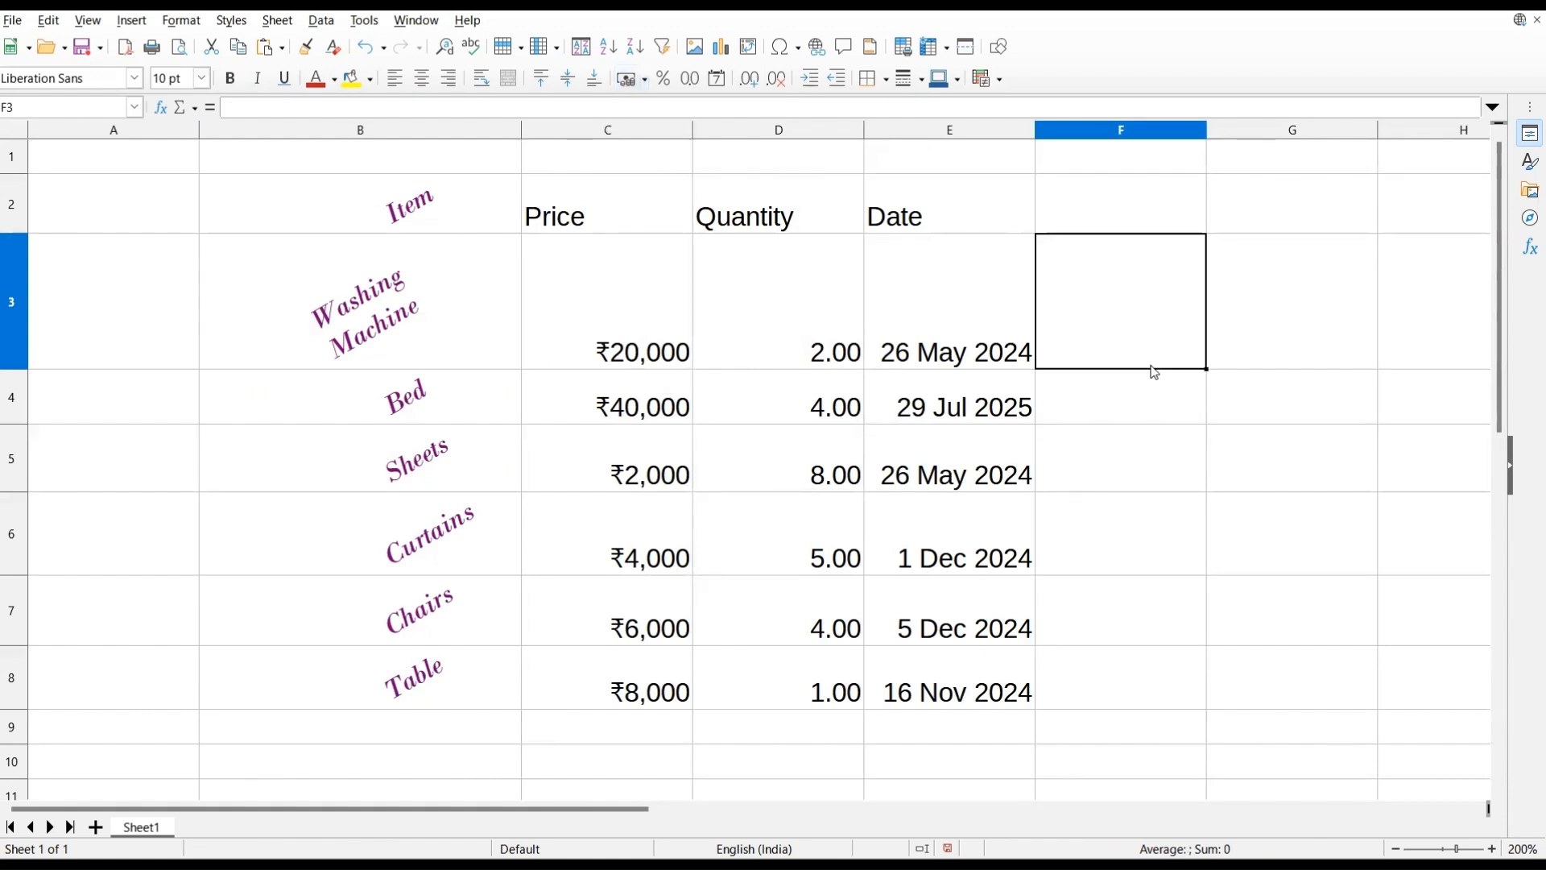